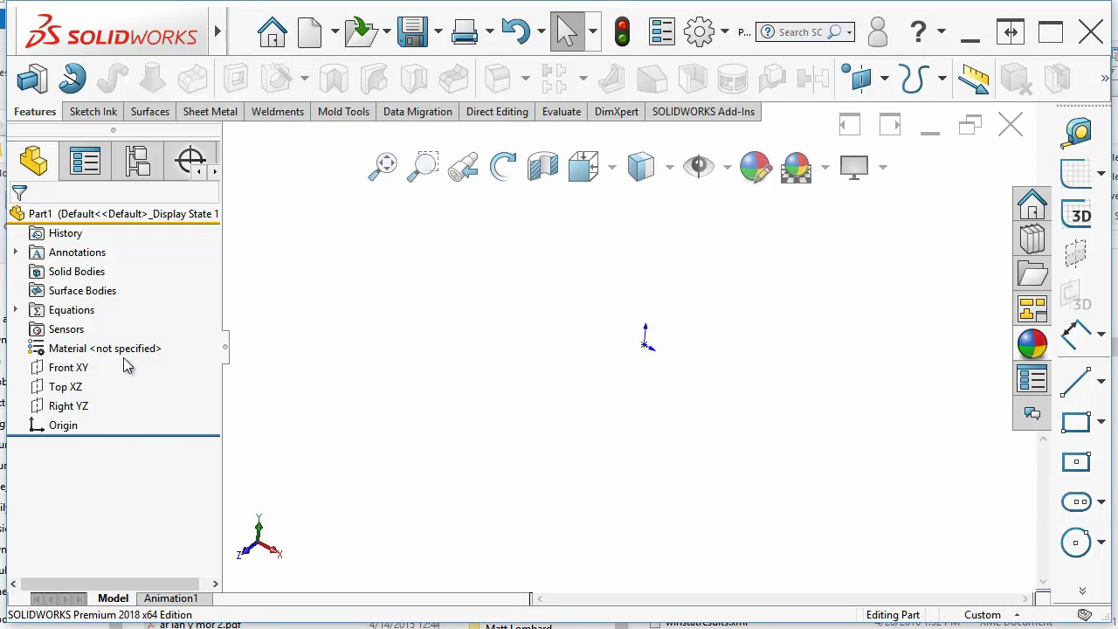
# - Start a new sketch on the Front XY plane
pyautogui.click(54, 371)
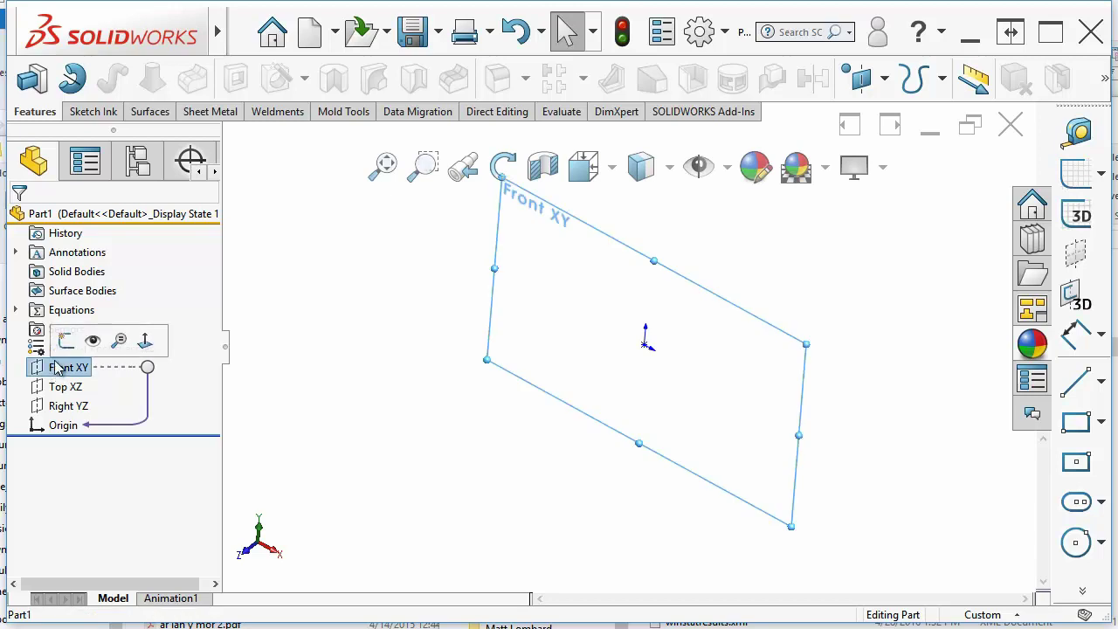
pyautogui.click(64, 342)
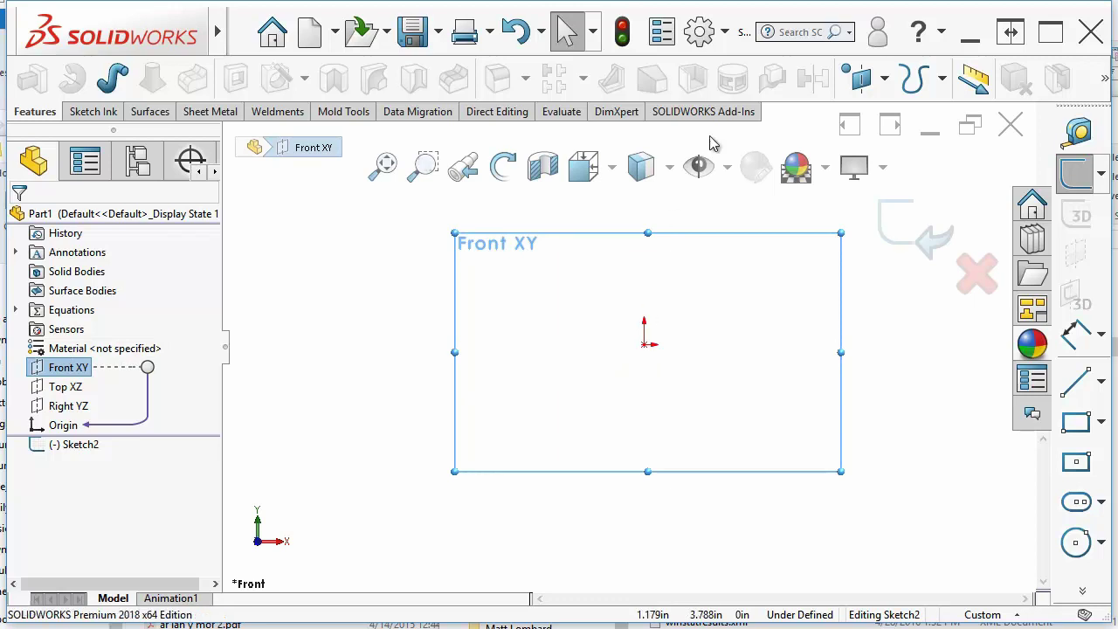
# - Review the system options for sketching, especially the setting that auto-rotates the view normal to the sketch plane
pyautogui.click(725, 33)
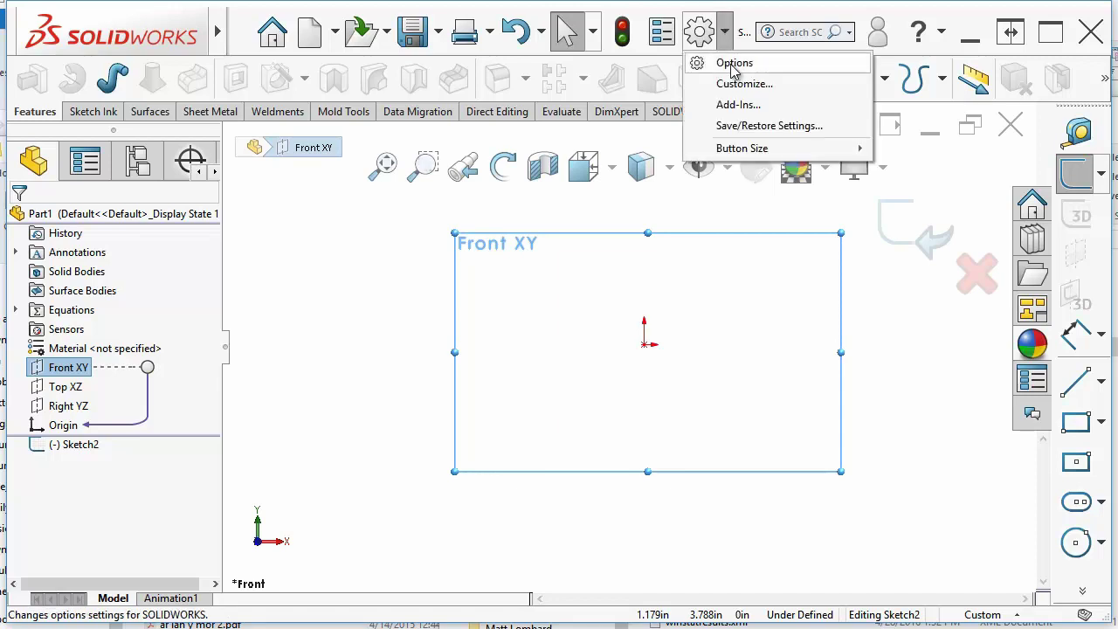
pyautogui.click(733, 64)
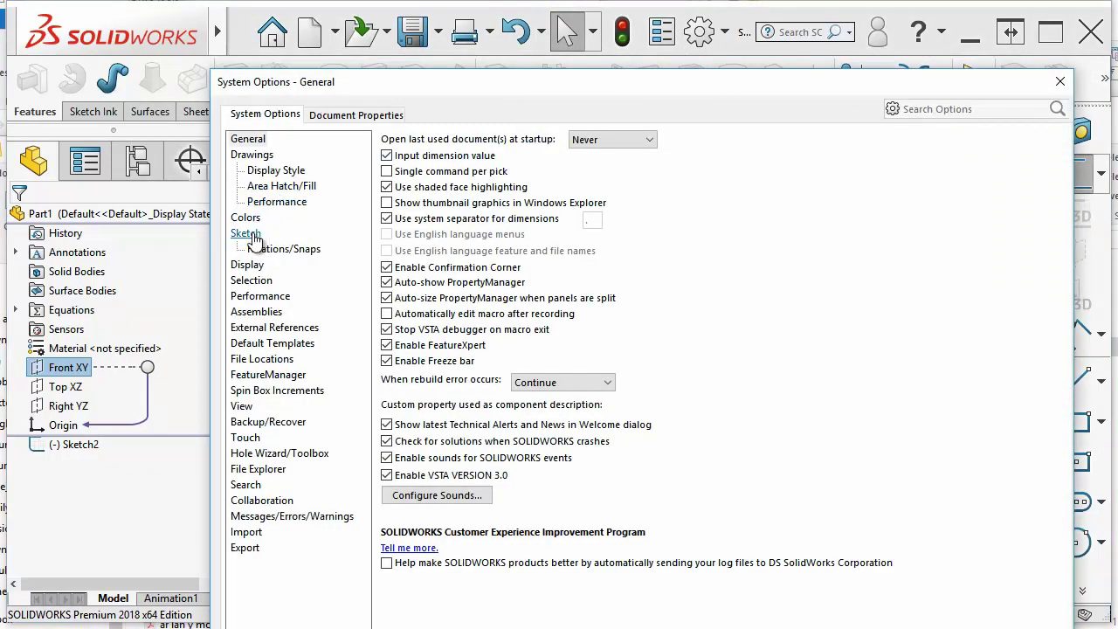
pyautogui.click(251, 236)
pyautogui.click(399, 138)
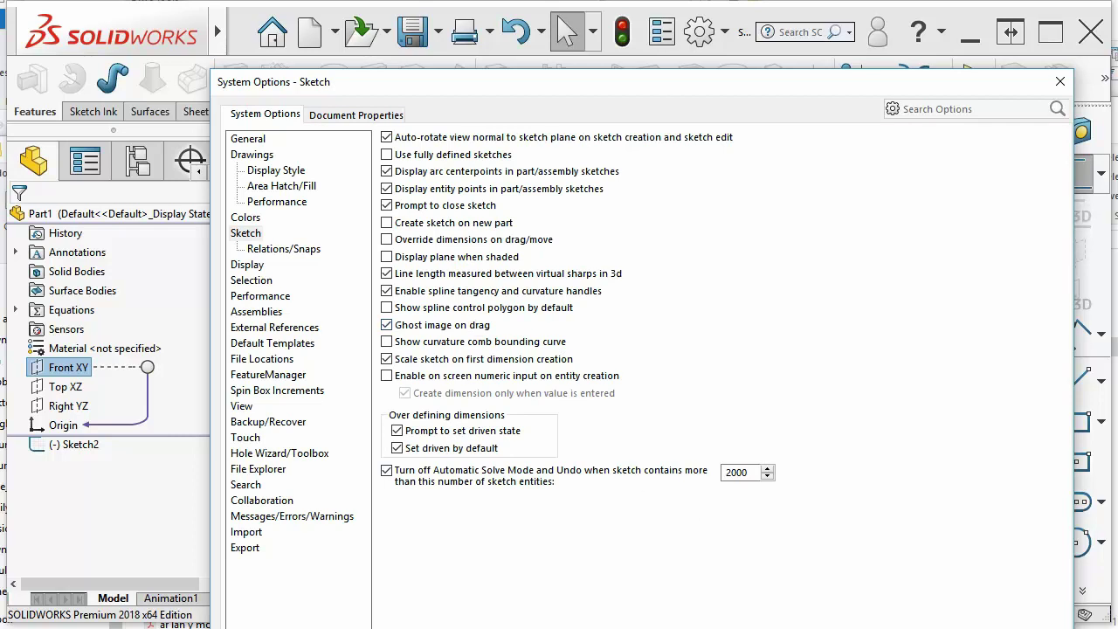
pyautogui.press('Return')
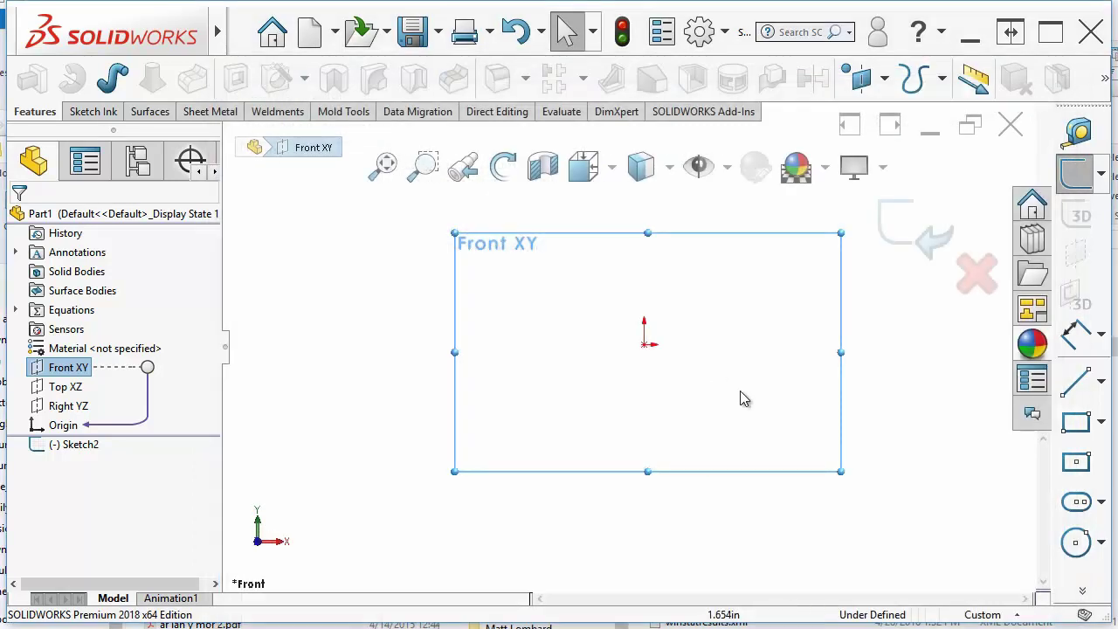
pyautogui.click(876, 409)
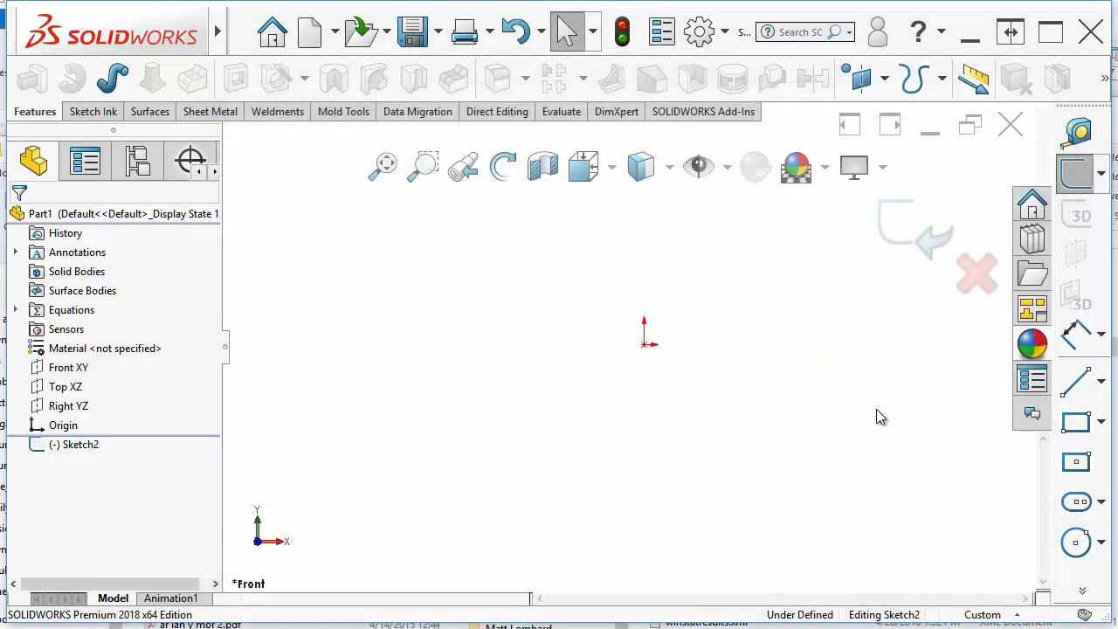
# - Sketch a single sloping line below and to the left of the origin
pyautogui.click(1075, 382)
pyautogui.moveTo(354, 451)
pyautogui.mouseDown()
pyautogui.moveTo(481, 382)
pyautogui.moveTo(483, 396)
pyautogui.mouseUp()
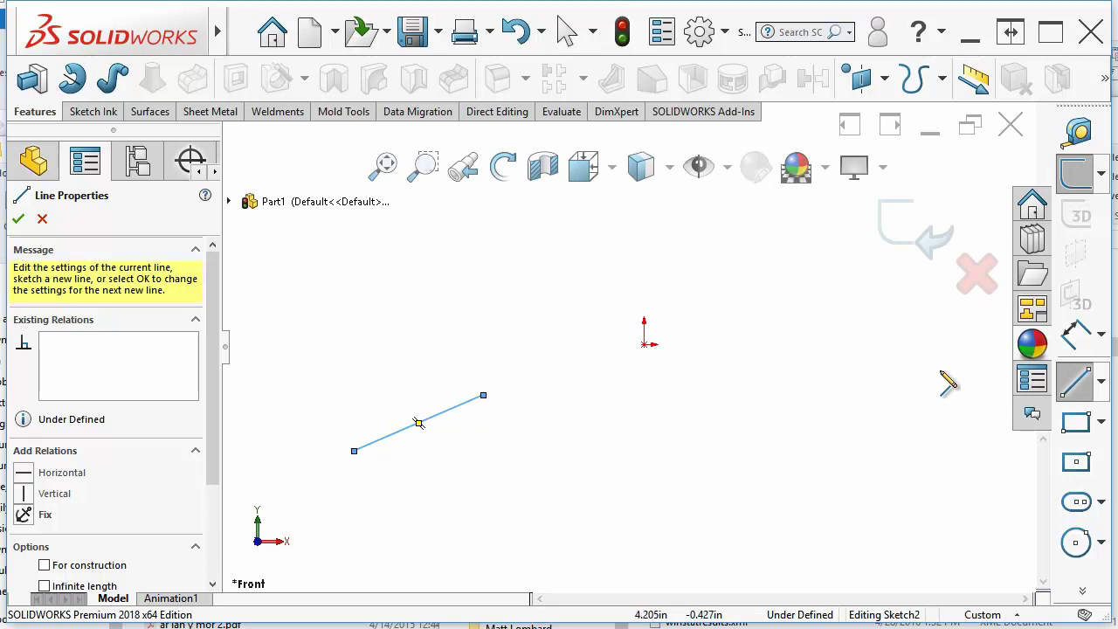
pyautogui.press('Escape')
pyautogui.click(1083, 594)
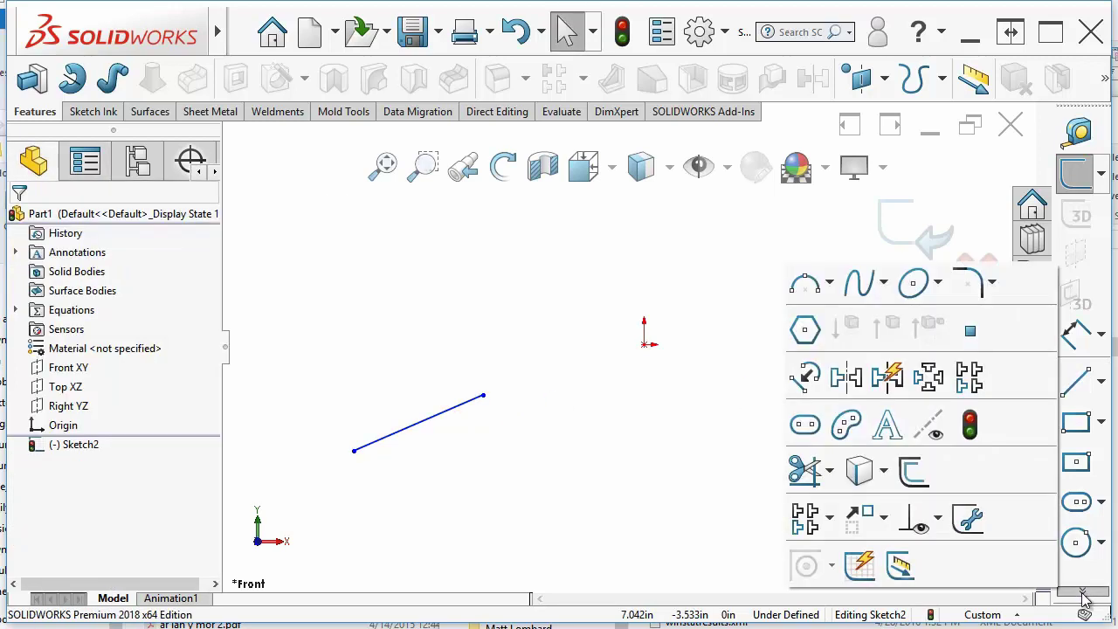
pyautogui.click(831, 284)
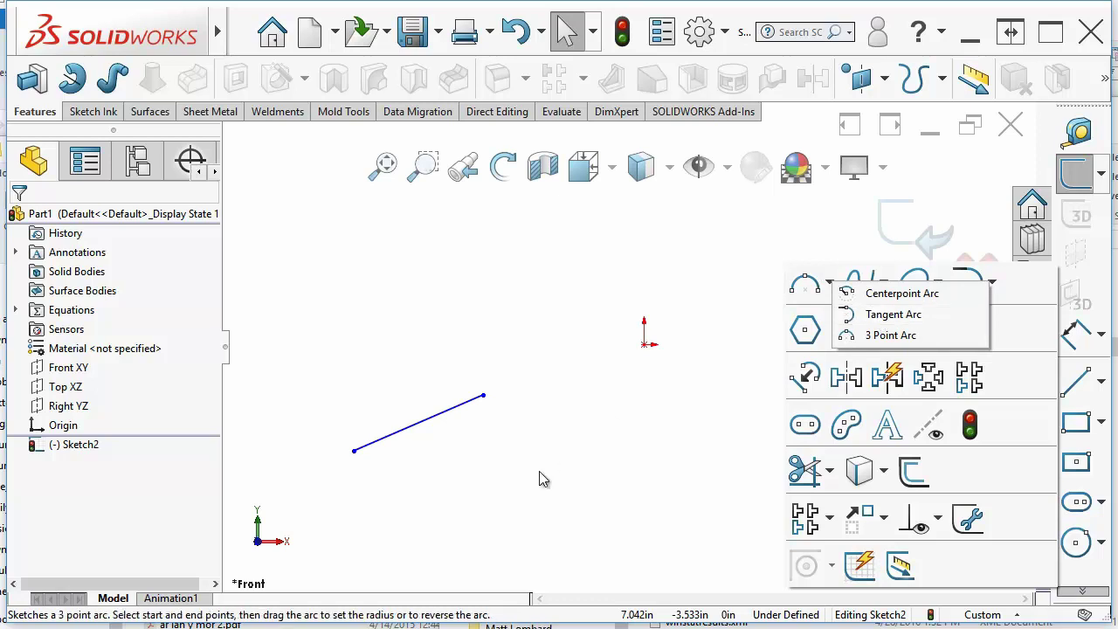
pyautogui.press('Escape')
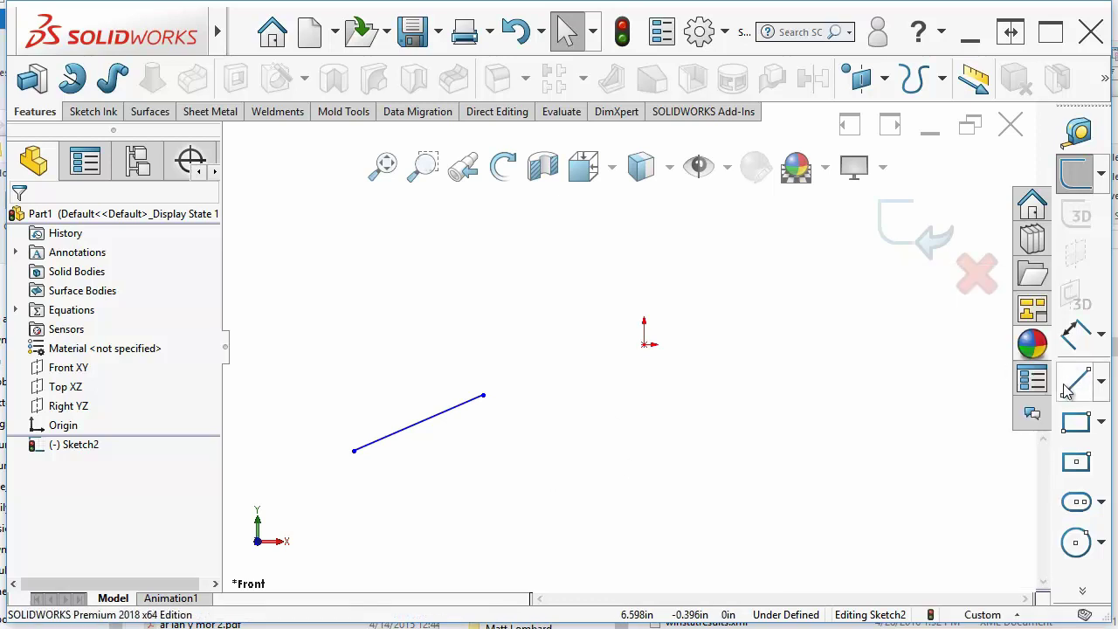
# - Below the origin, sketch a connected line, tangent arc of about 1 in radius, and tangent line about 2 in long using only the Line tool
pyautogui.click(1075, 382)
pyautogui.click(483, 520)
pyautogui.click(566, 451)
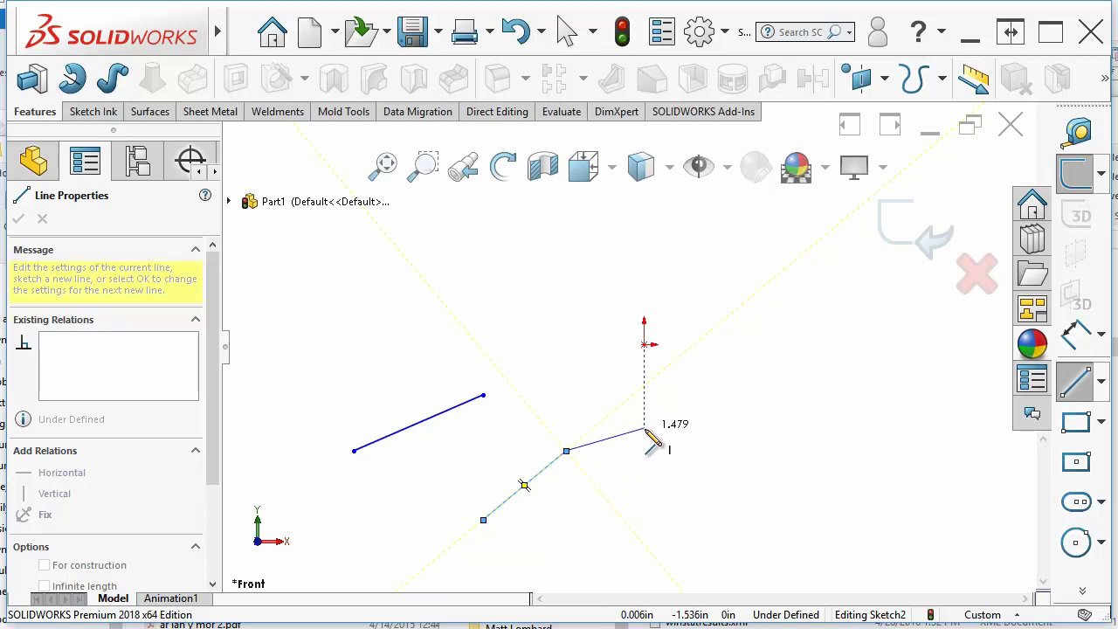
pyautogui.click(568, 452)
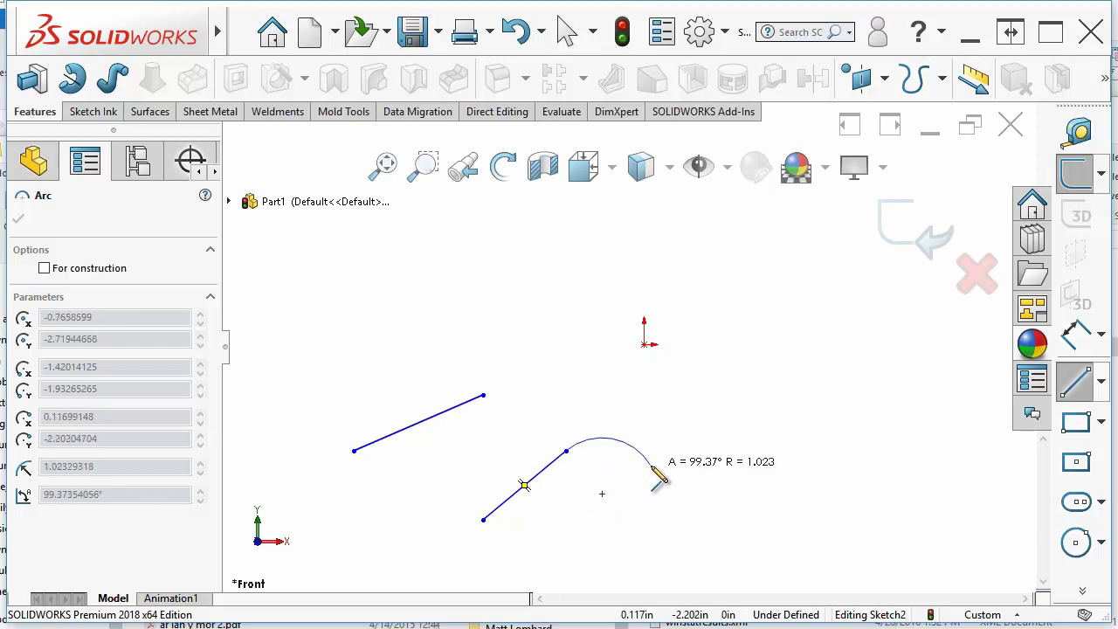
pyautogui.click(644, 458)
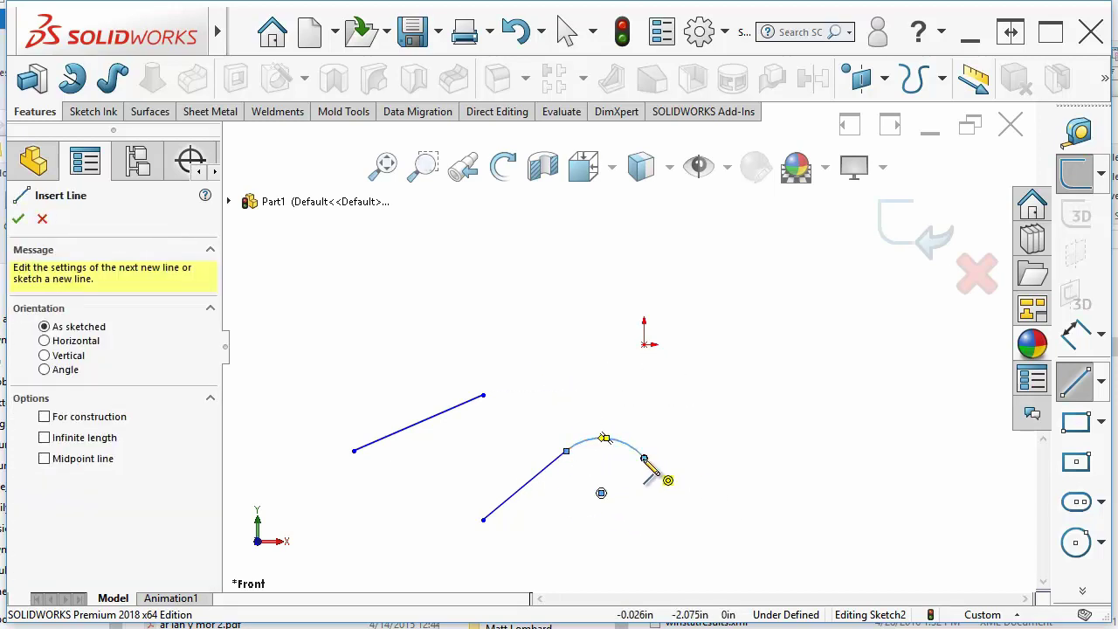
pyautogui.click(643, 457)
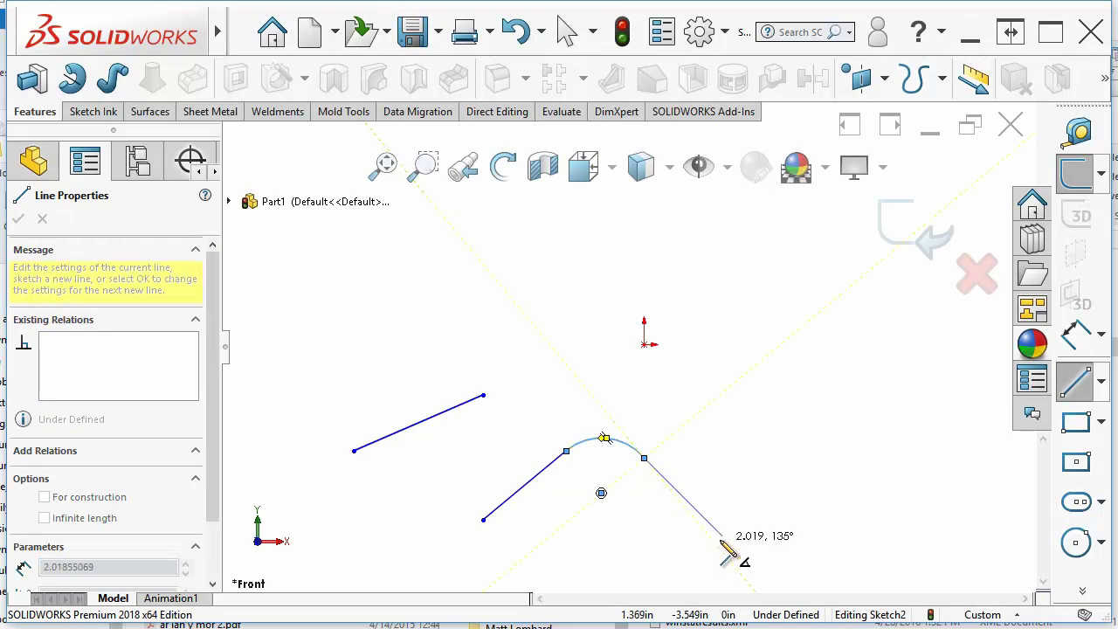
pyautogui.click(714, 542)
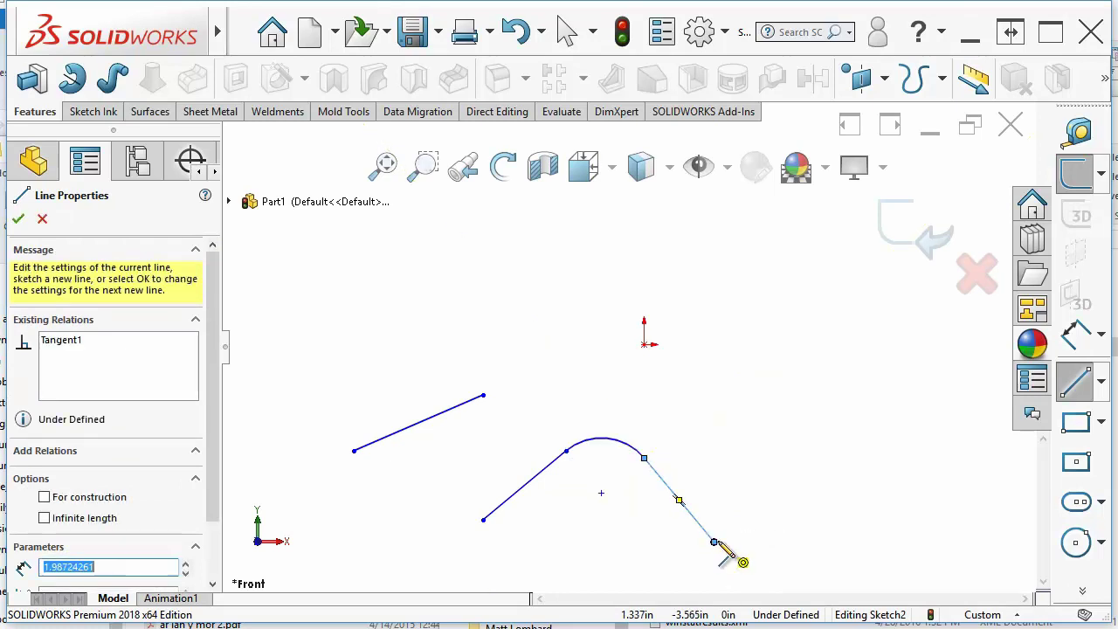
# - Sketch a second line, tangent arc and tangent line about 1.4 in long as one chain, below and right of the origin
pyautogui.click(777, 541)
pyautogui.click(800, 432)
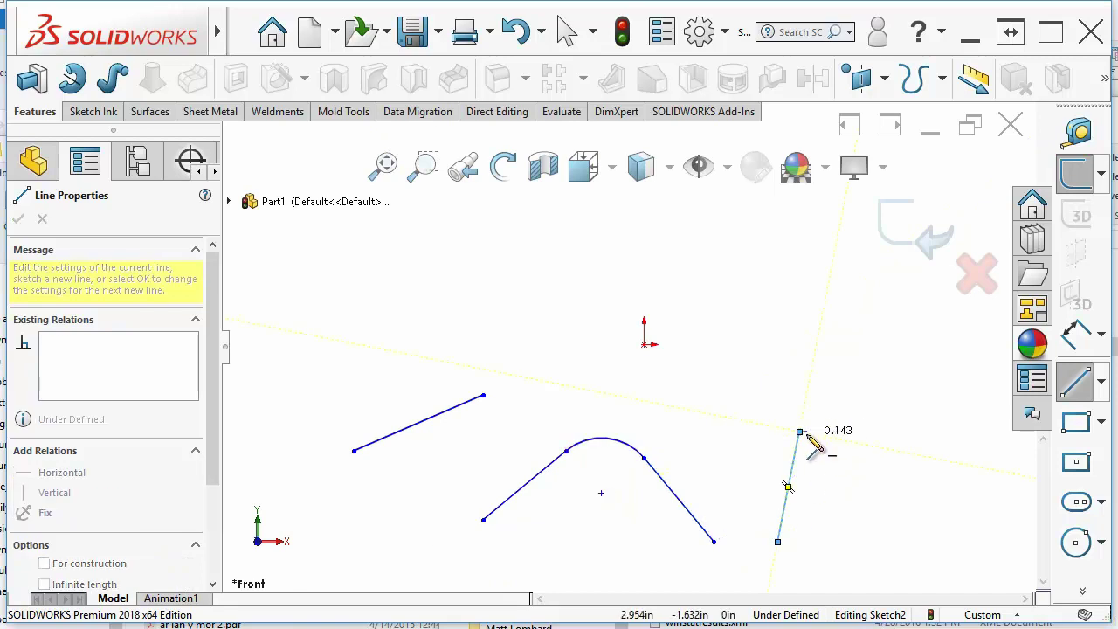
pyautogui.click(873, 424)
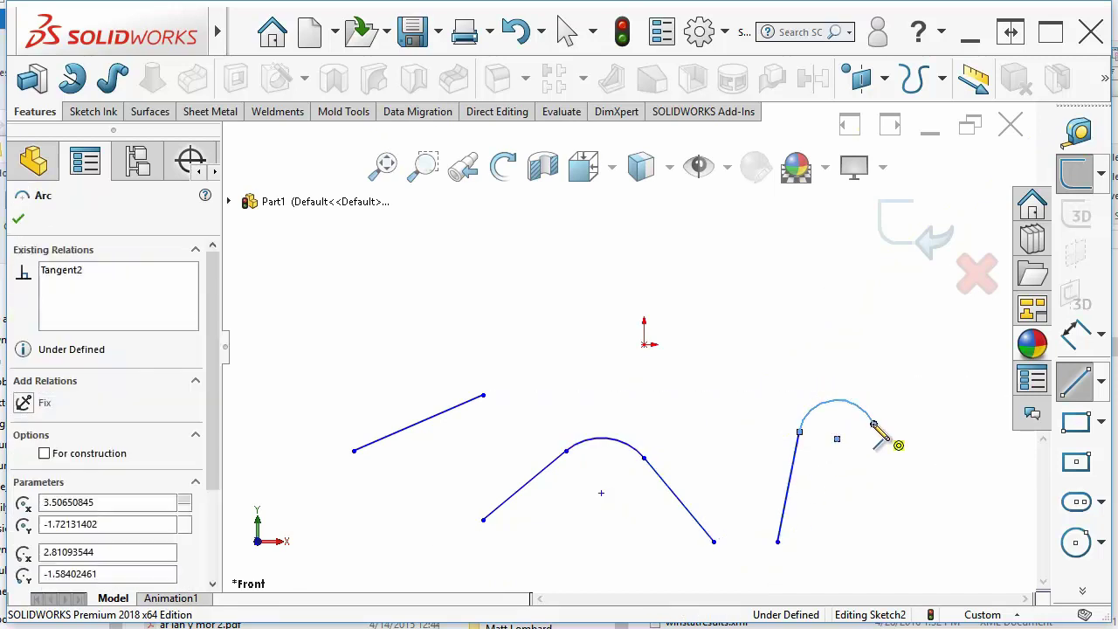
pyautogui.click(903, 493)
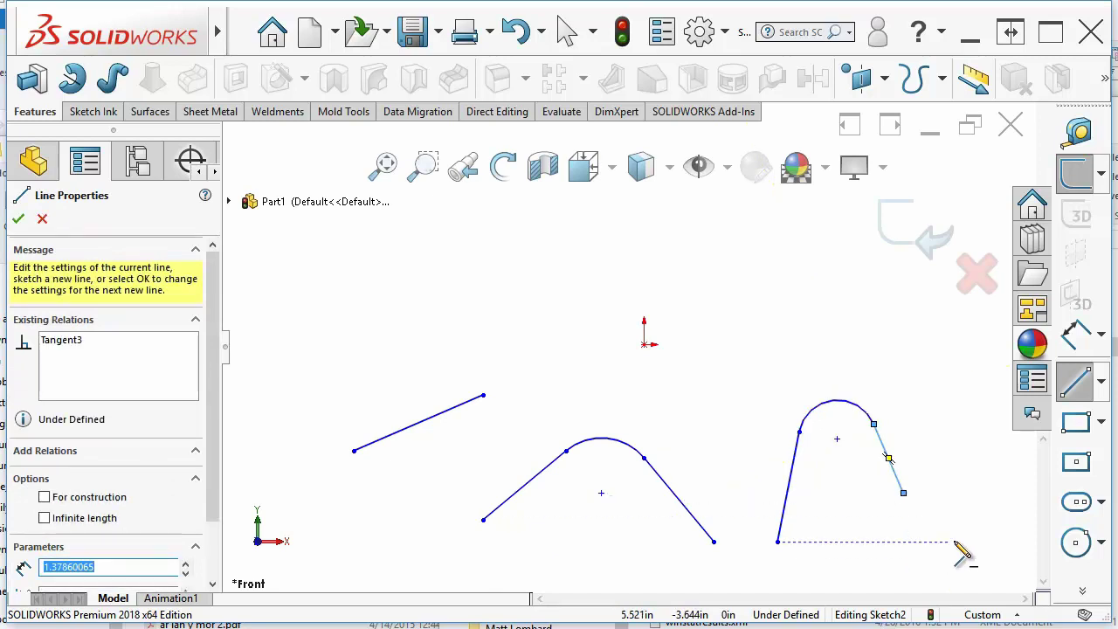
# - Above the single line, sketch a line about 2.9 in long and a connected second line, switching that segment from tangent arc back to line
pyautogui.click(301, 317)
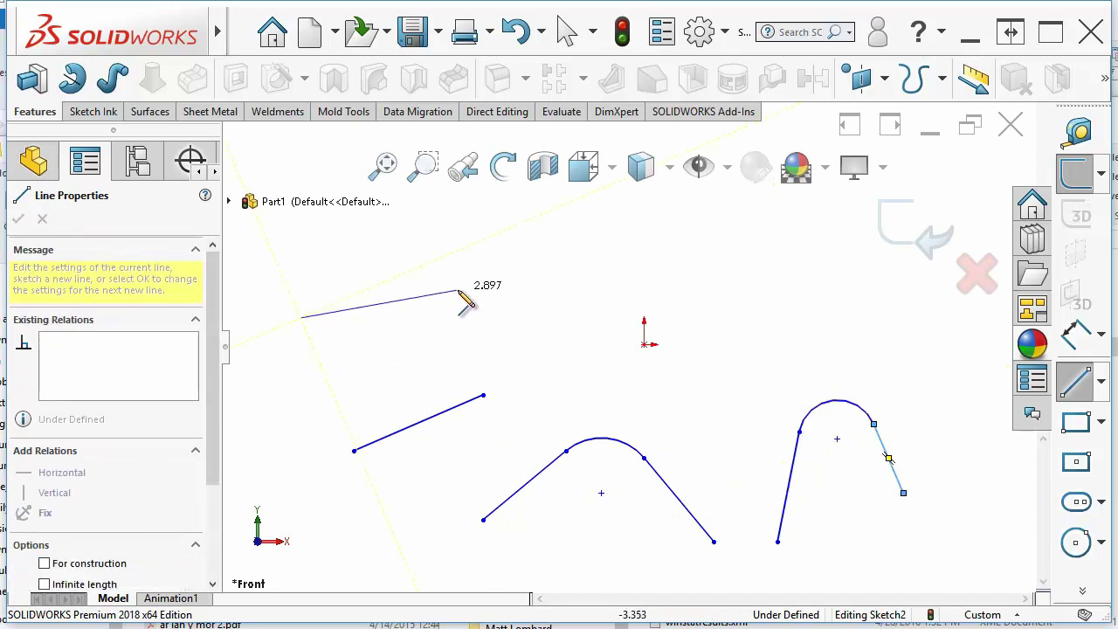
pyautogui.click(461, 288)
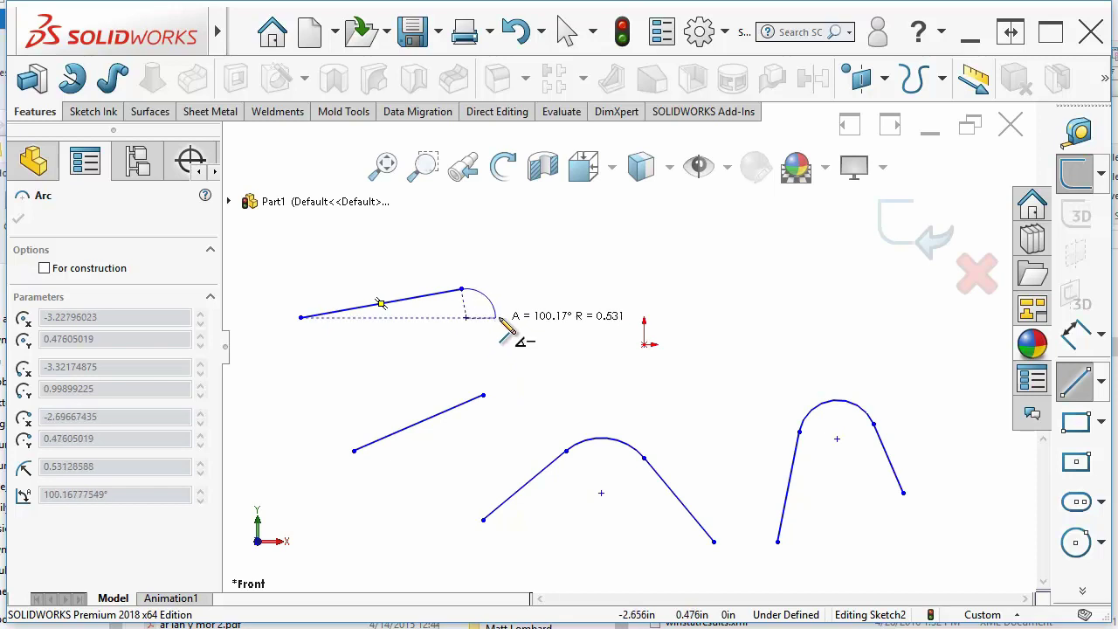
pyautogui.press('a')
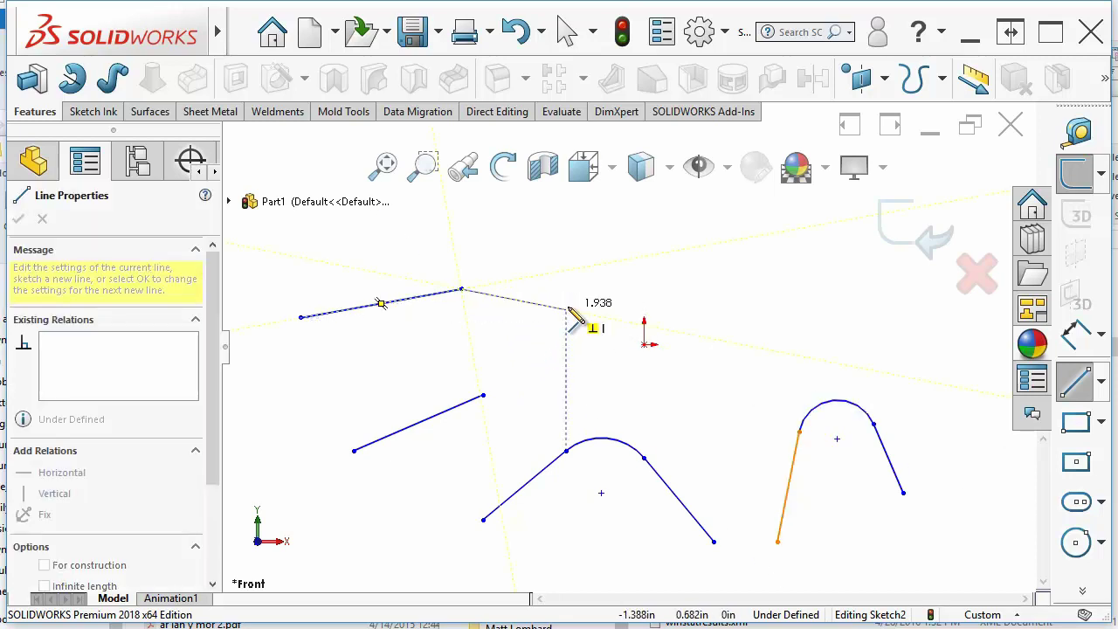
pyautogui.click(539, 361)
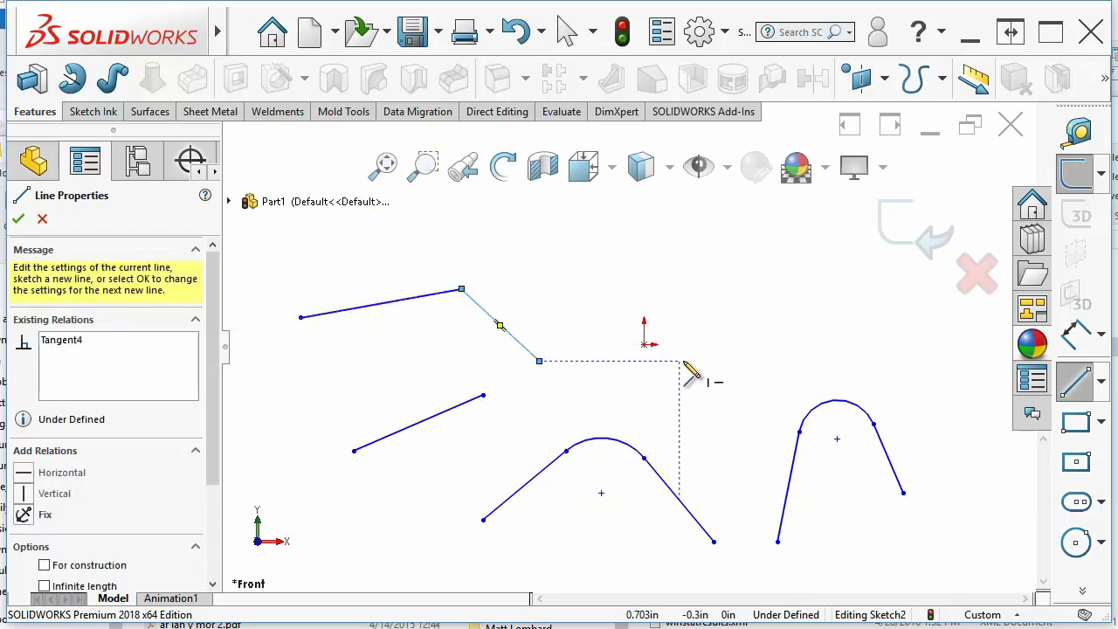
pyautogui.press('Escape')
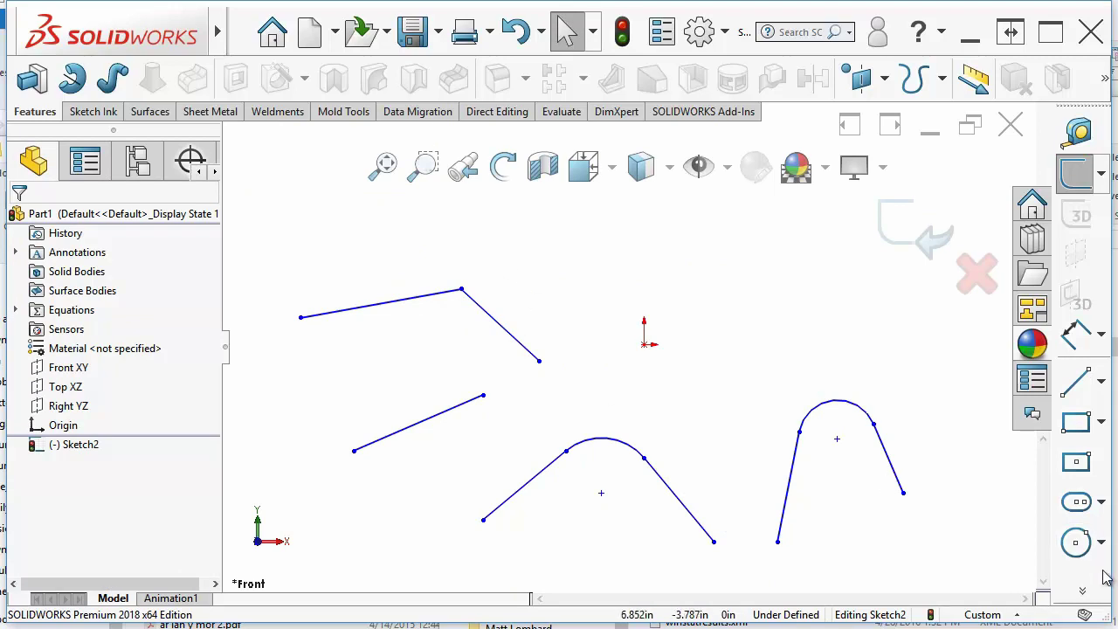
# - Delete all the lines and arcs in the sketch
pyautogui.moveTo(251, 273)
pyautogui.mouseDown()
pyautogui.moveTo(901, 492)
pyautogui.moveTo(964, 592)
pyautogui.moveTo(953, 609)
pyautogui.mouseUp()
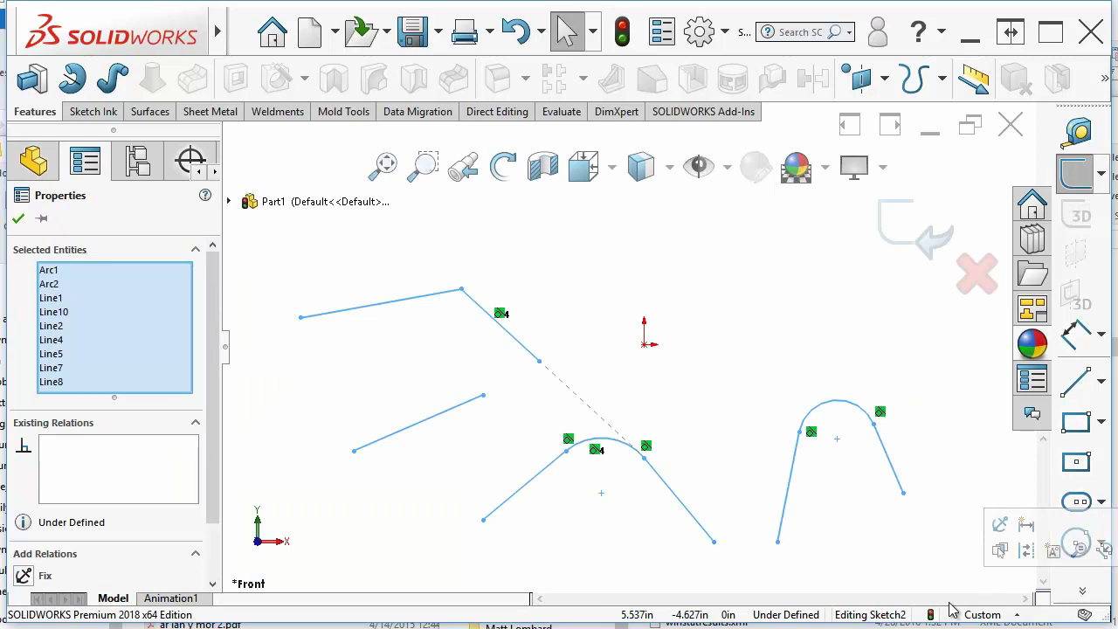
pyautogui.press('Delete')
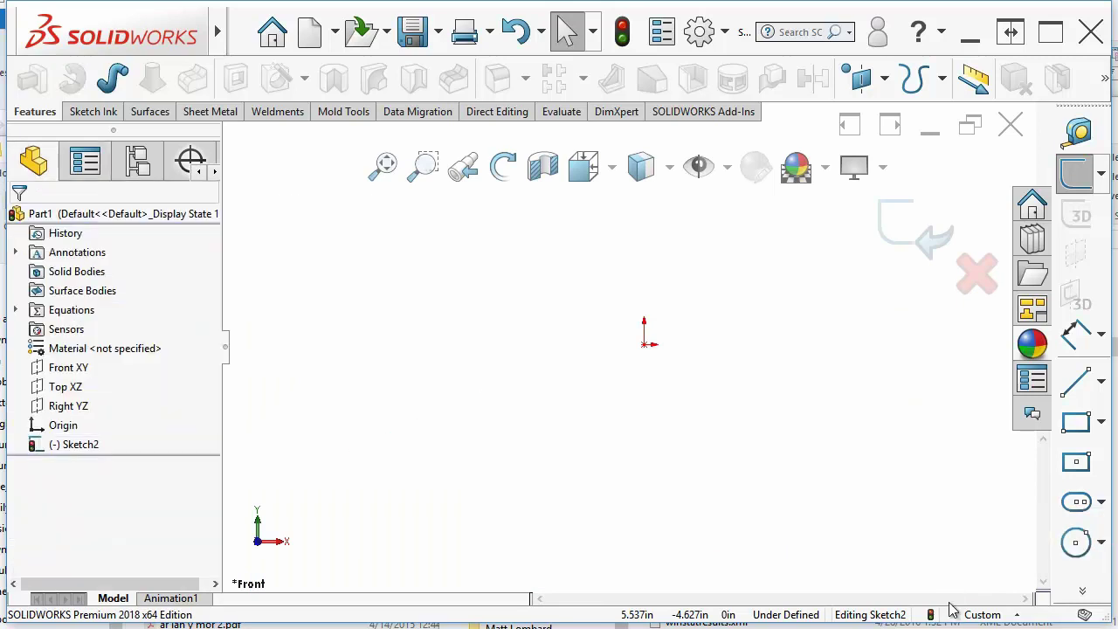
# - Sketch a wavy seven-point spline running from the lower left of the origin to its right
pyautogui.moveTo(1086, 595)
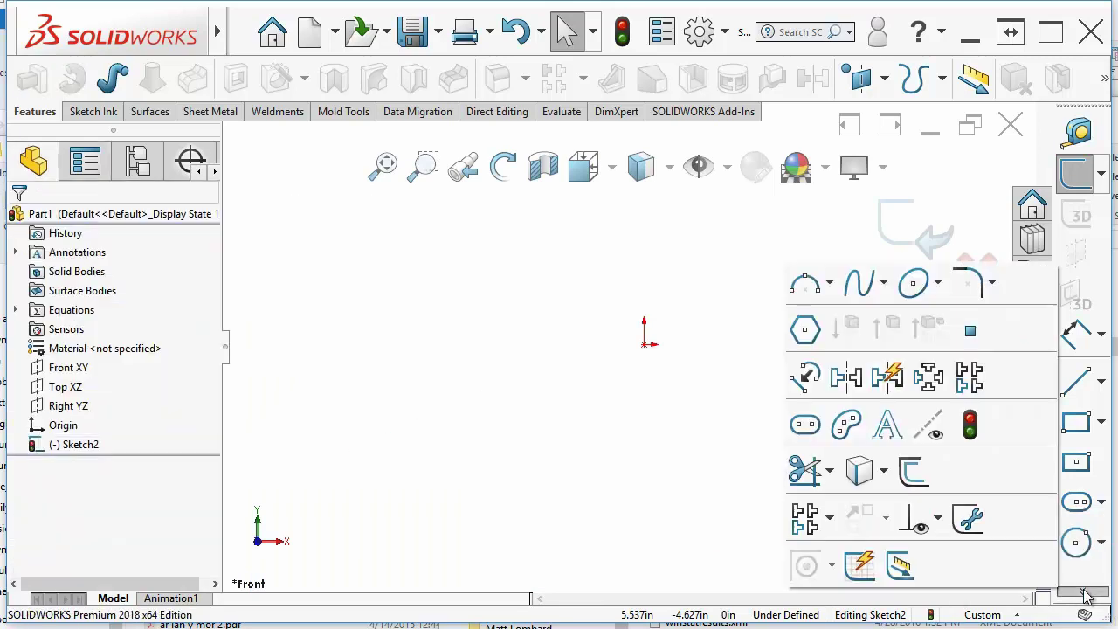
pyautogui.click(883, 282)
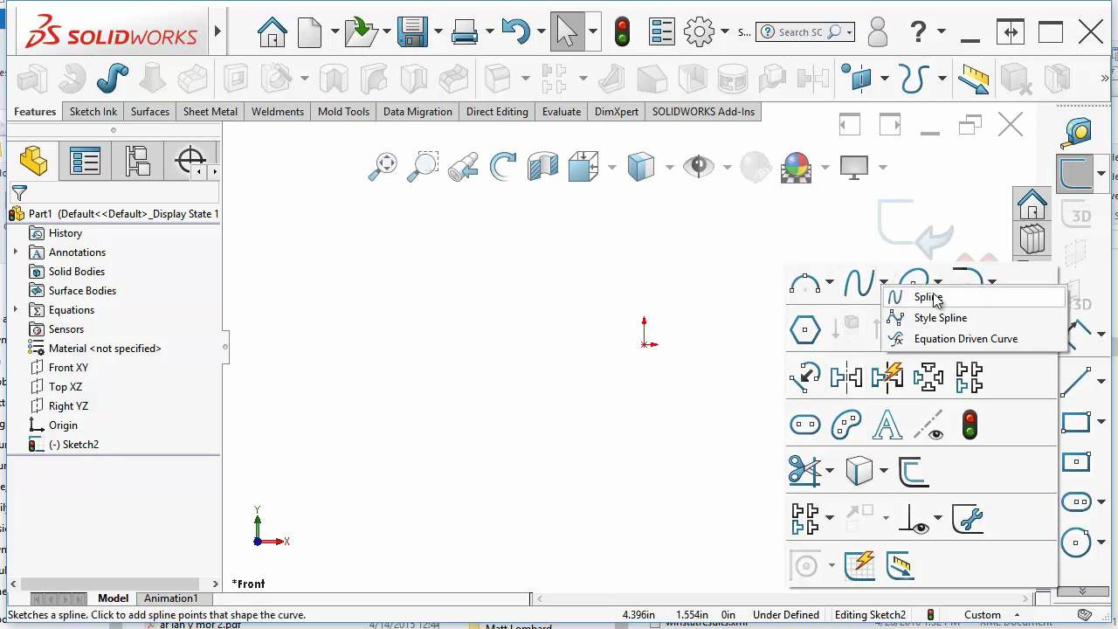
pyautogui.click(932, 298)
pyautogui.click(282, 445)
pyautogui.click(358, 363)
pyautogui.click(432, 455)
pyautogui.click(498, 355)
pyautogui.click(620, 432)
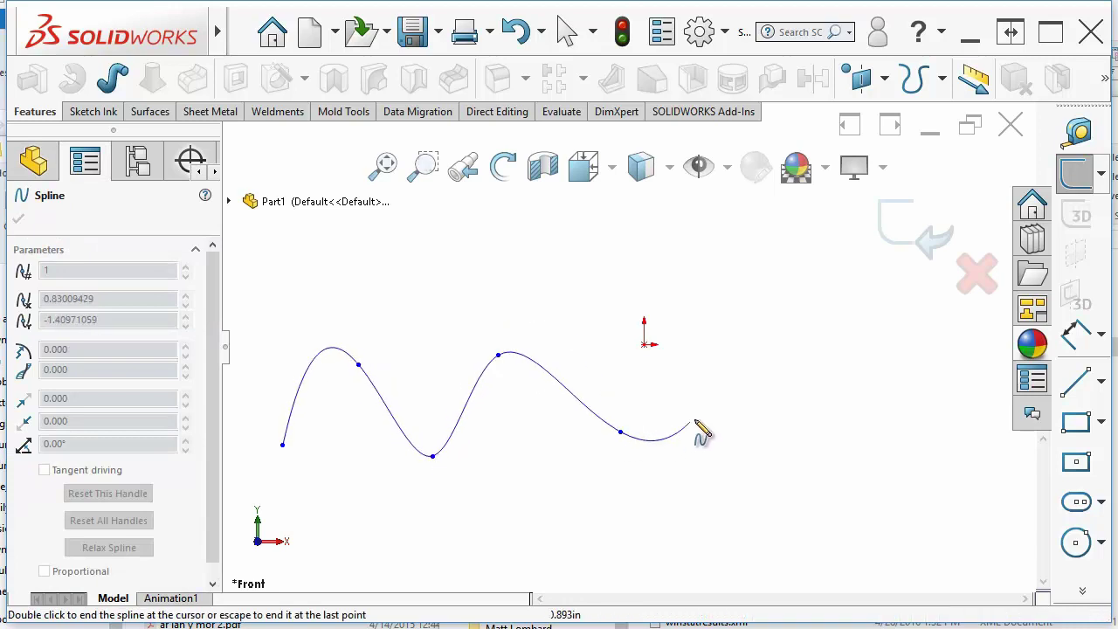
pyautogui.click(732, 399)
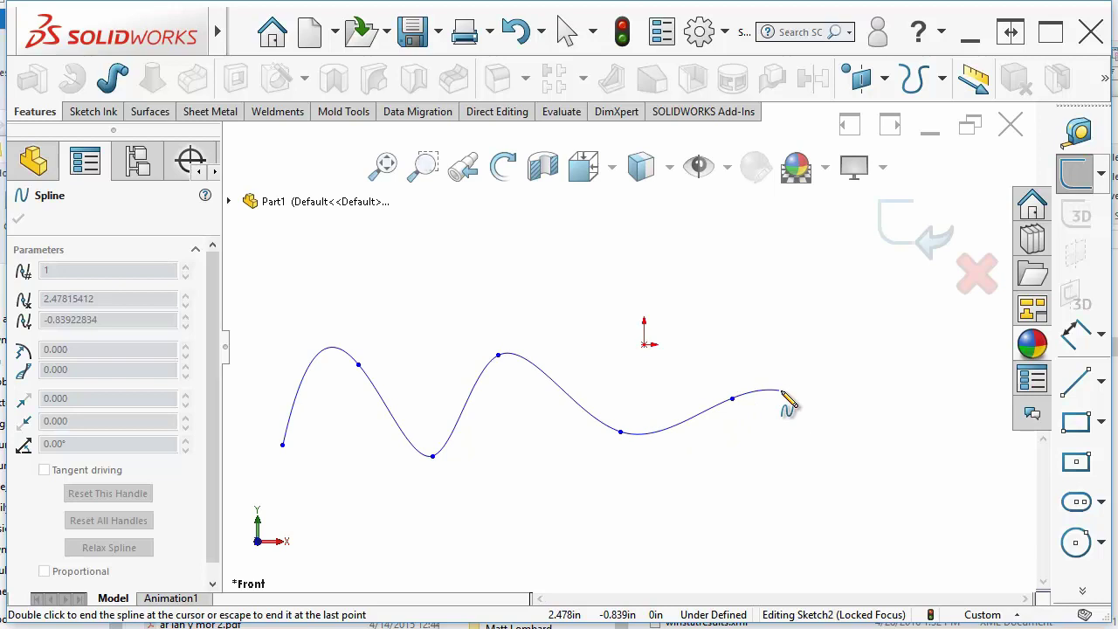
pyautogui.doubleClick(834, 381)
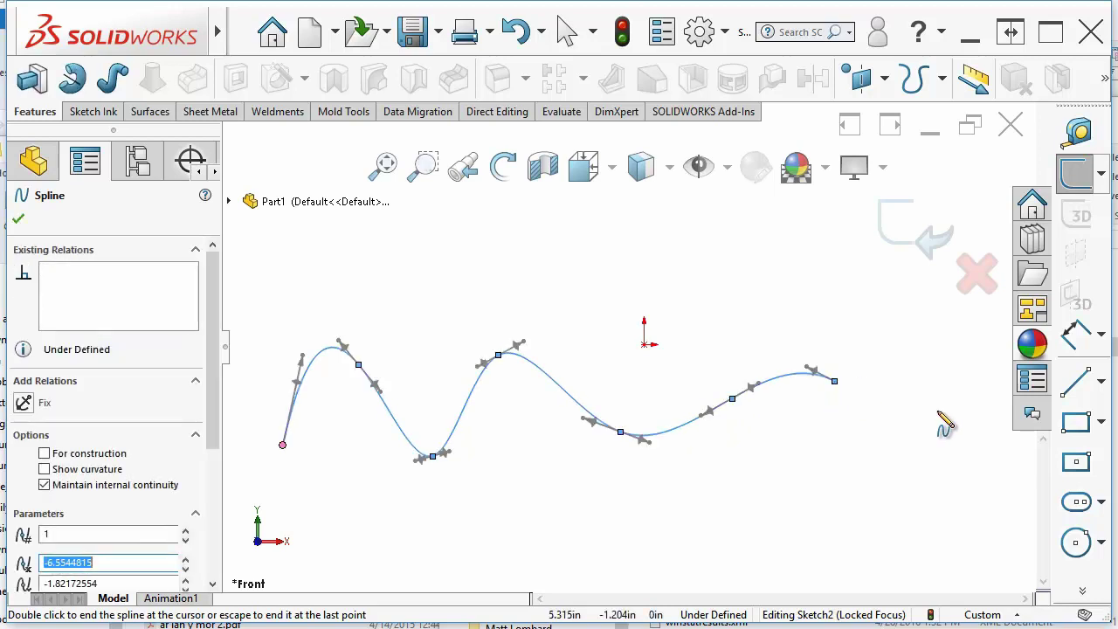
pyautogui.press('Escape')
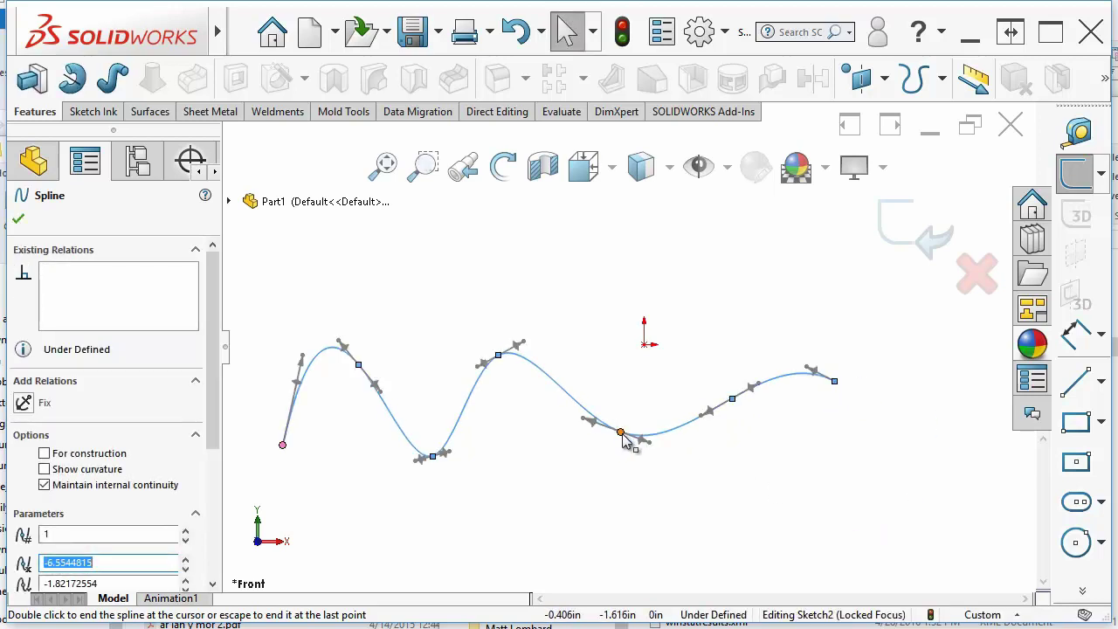
# - Reshape the spline by moving its fifth point downward to deepen the second valley
pyautogui.moveTo(621, 431); pyautogui.dragTo(631, 467)
pyautogui.click(668, 528)
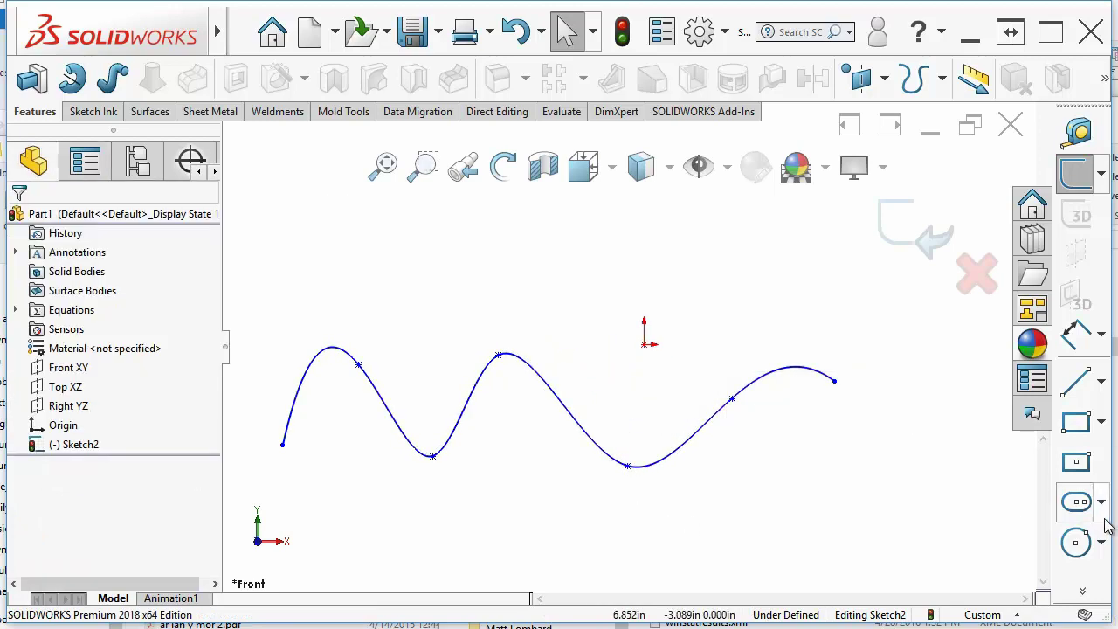
# - Above the wavy spline, sketch a Bezier style spline with seven control vertices zigzagging from left to right
pyautogui.click(1083, 592)
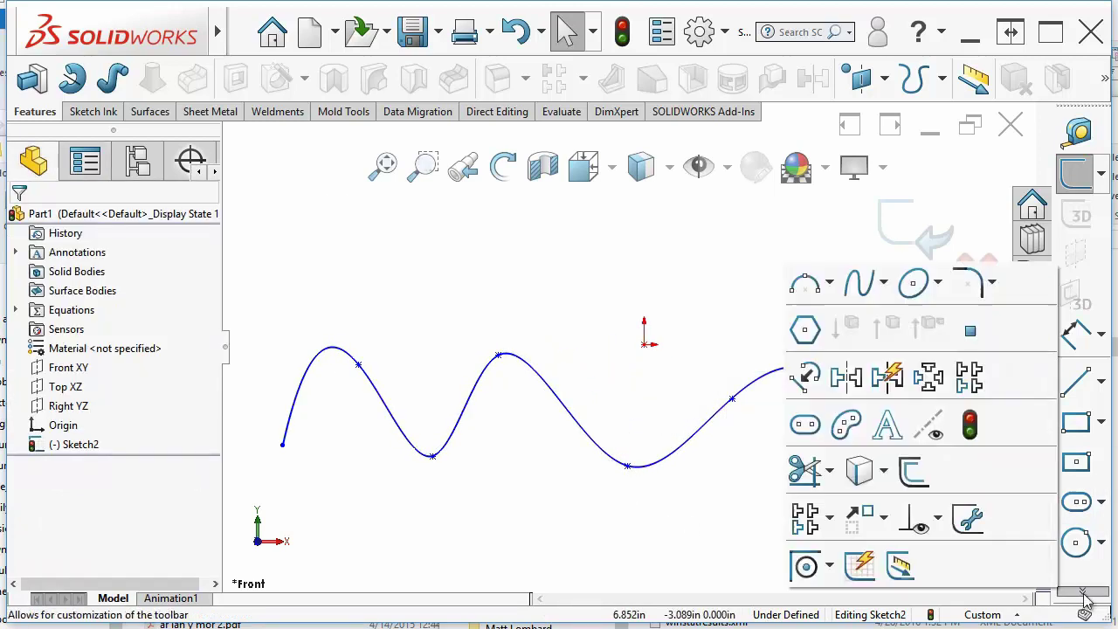
pyautogui.click(883, 282)
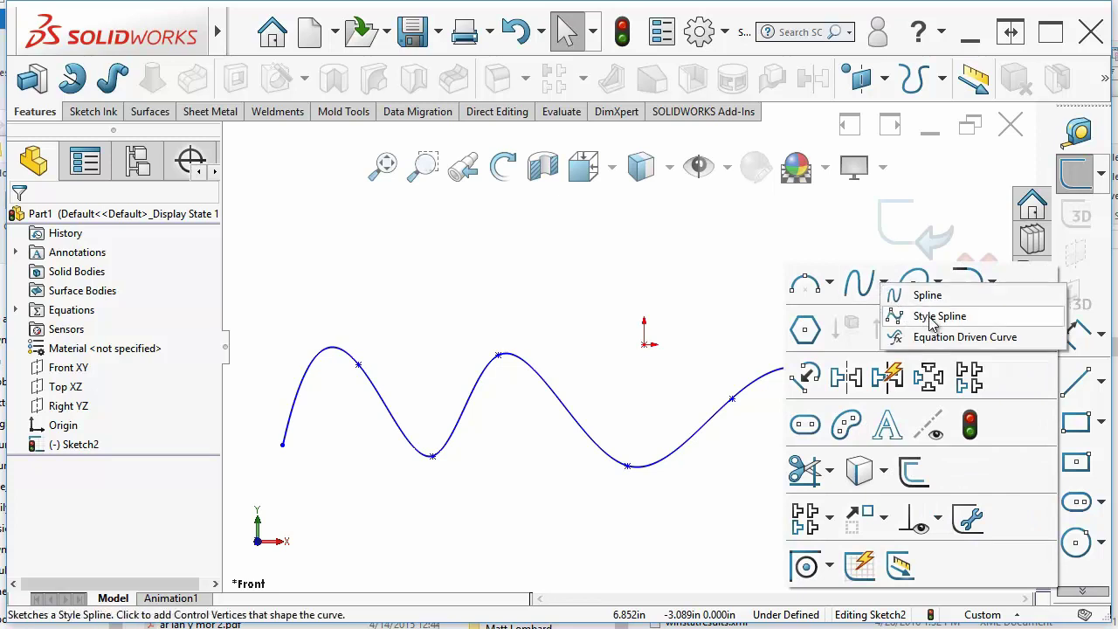
pyautogui.click(932, 316)
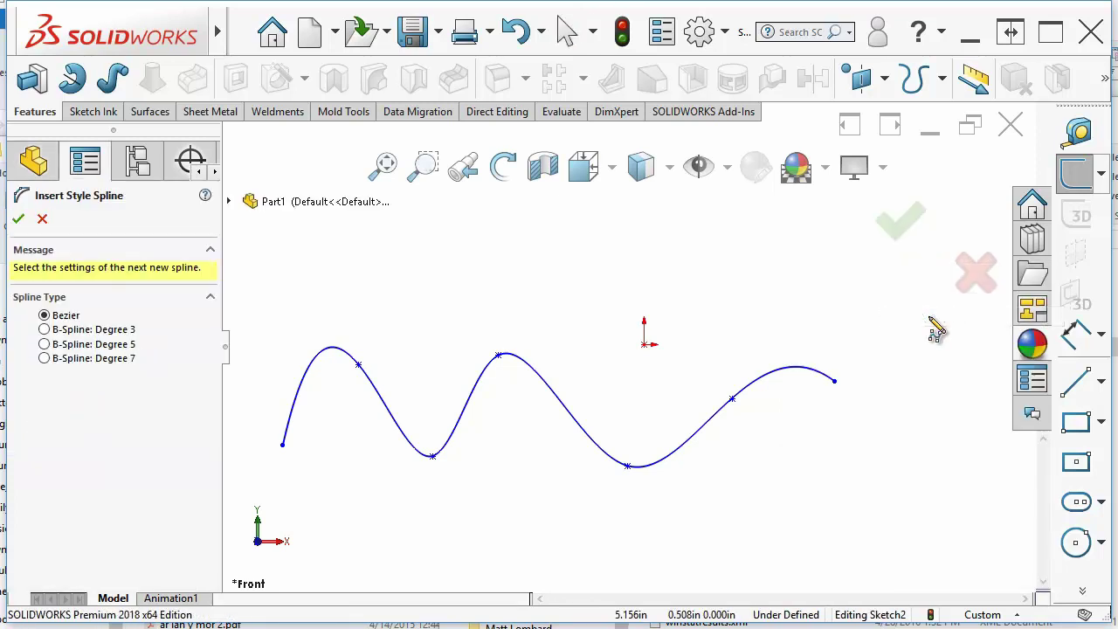
pyautogui.click(302, 273)
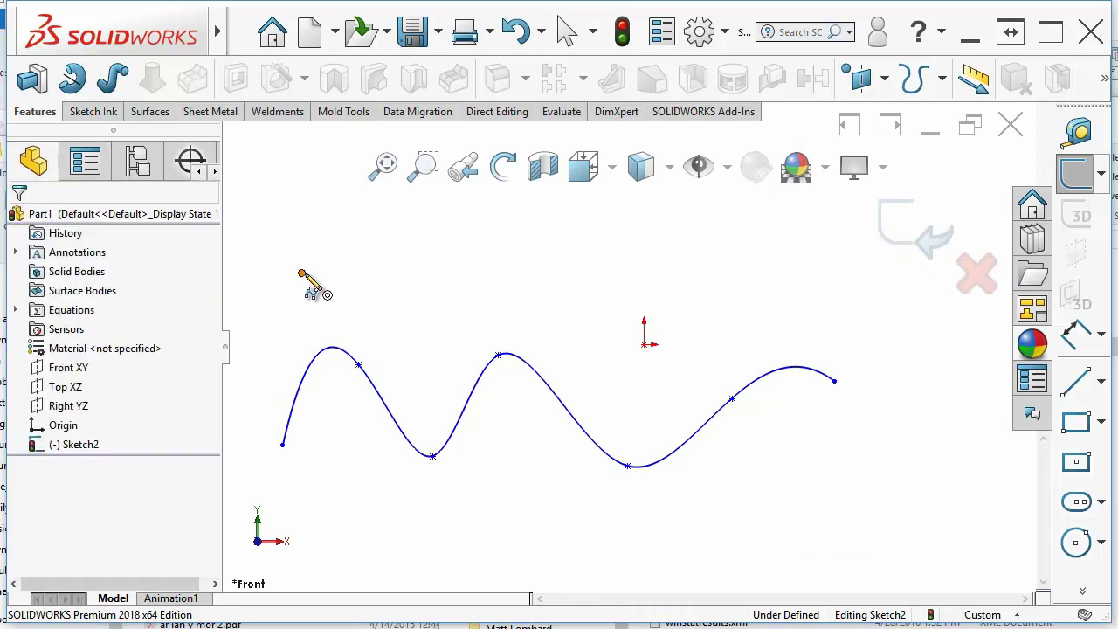
pyautogui.click(420, 235)
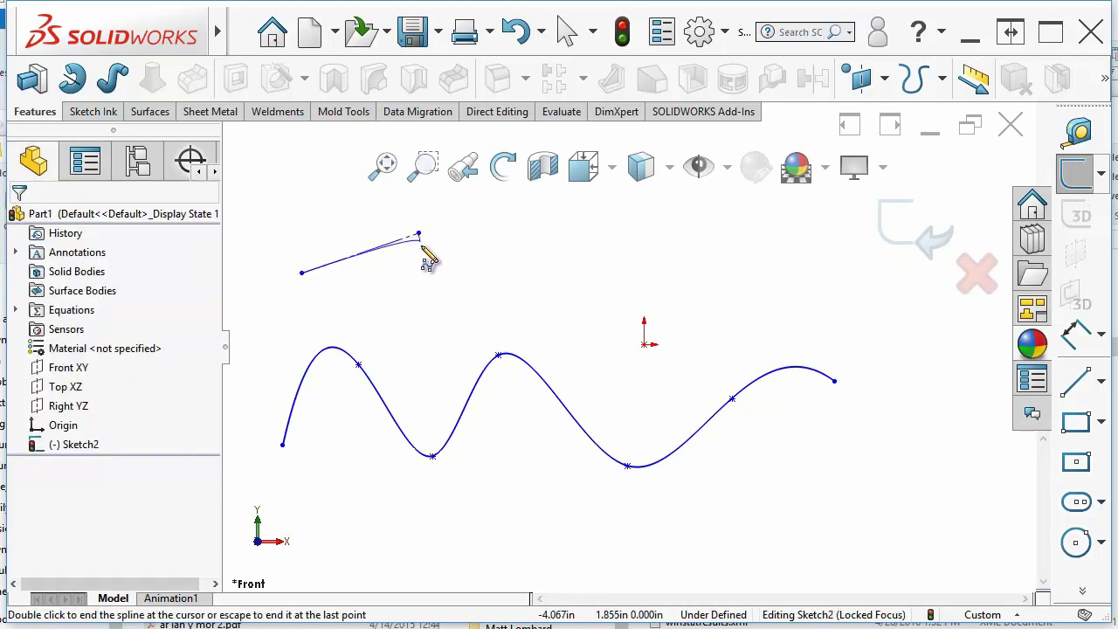
pyautogui.click(455, 301)
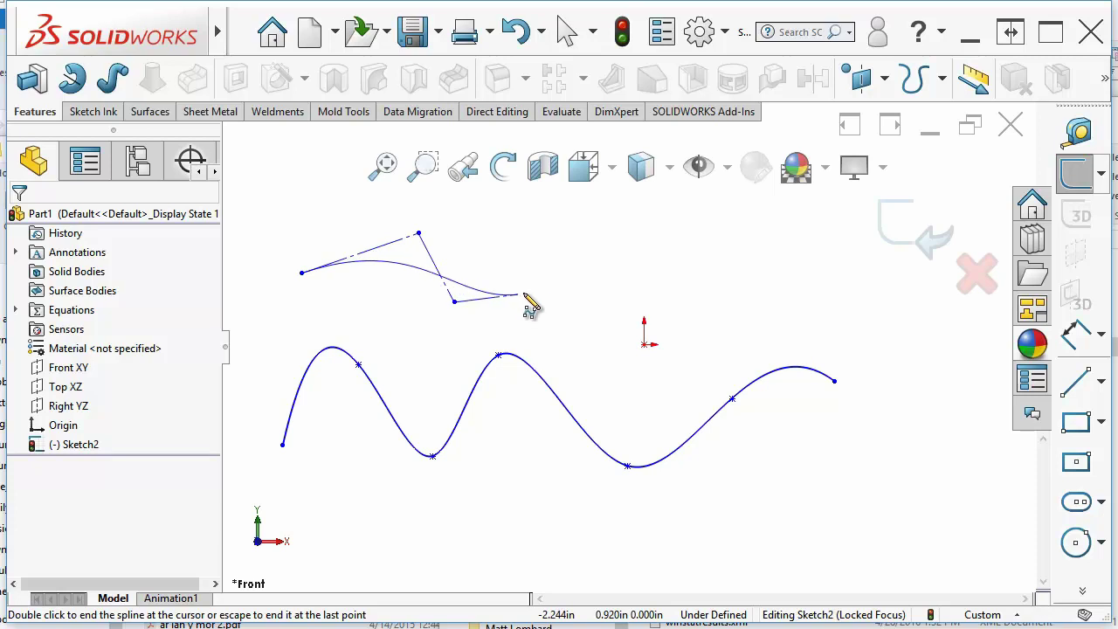
pyautogui.click(591, 277)
pyautogui.click(644, 220)
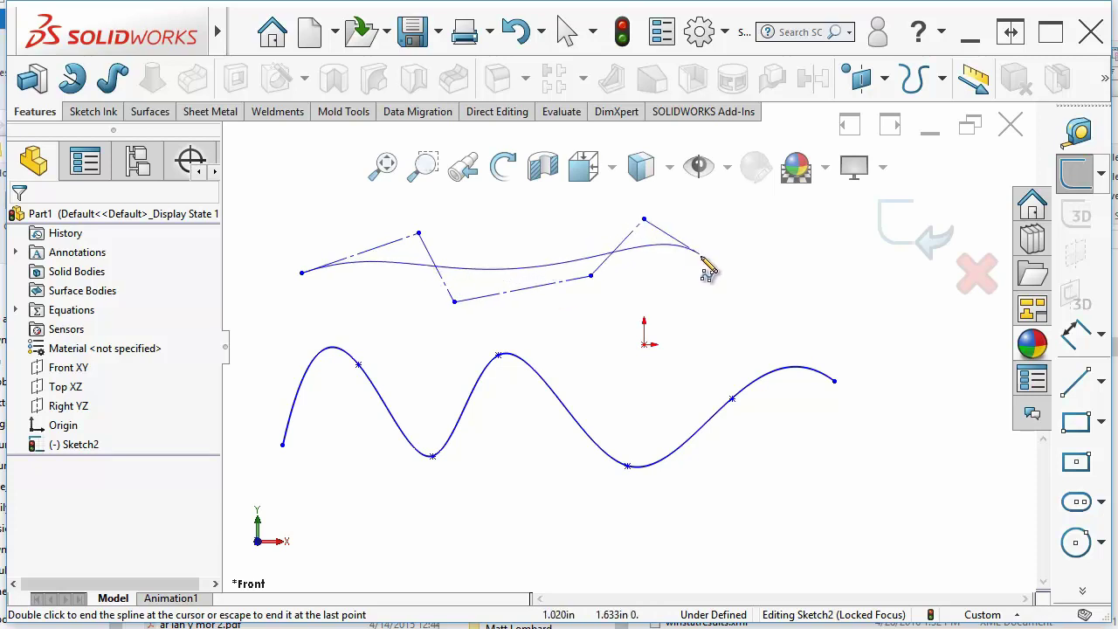
pyautogui.click(733, 305)
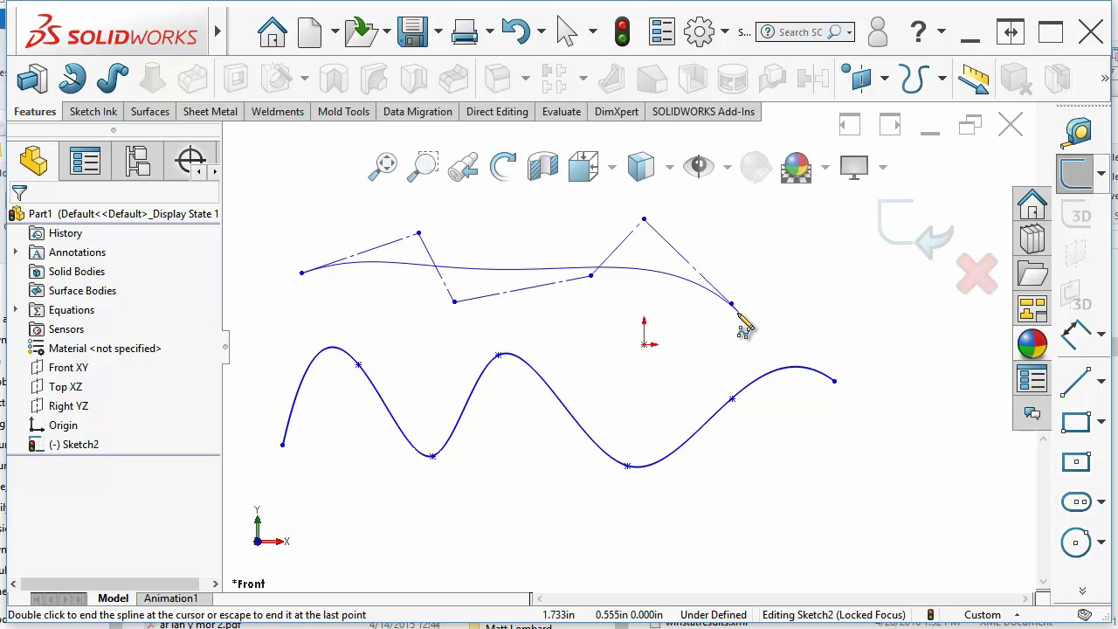
pyautogui.doubleClick(875, 295)
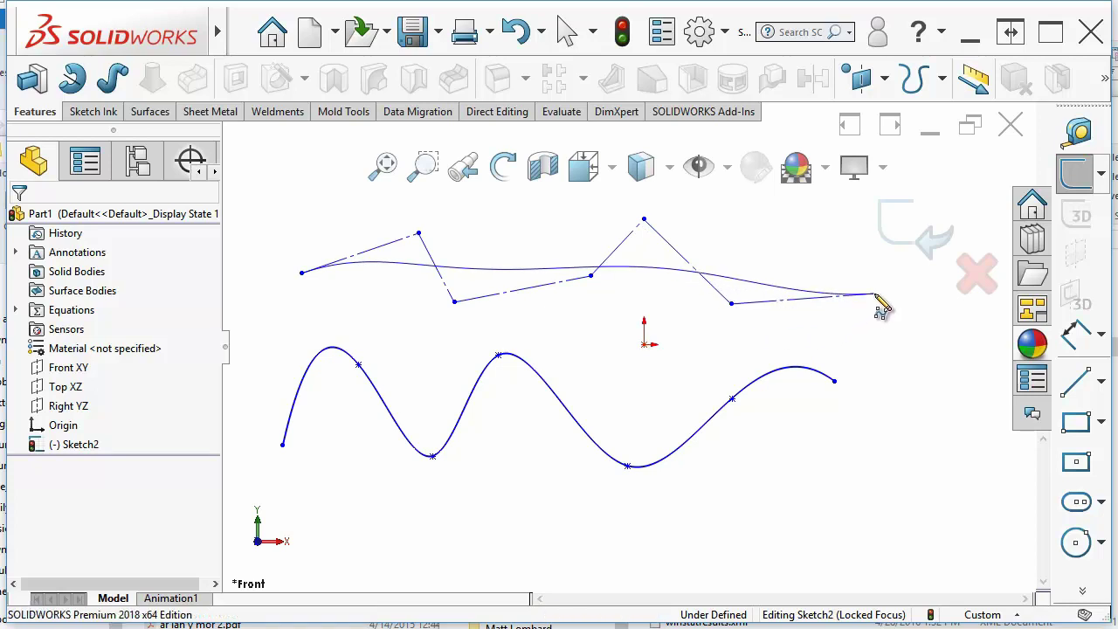
pyautogui.click(747, 331)
# - Reshape the style spline by moving its sixth control vertex down, its fourth up, and its third down
pyautogui.moveTo(733, 308); pyautogui.dragTo(637, 429)
pyautogui.moveTo(592, 284); pyautogui.dragTo(550, 207)
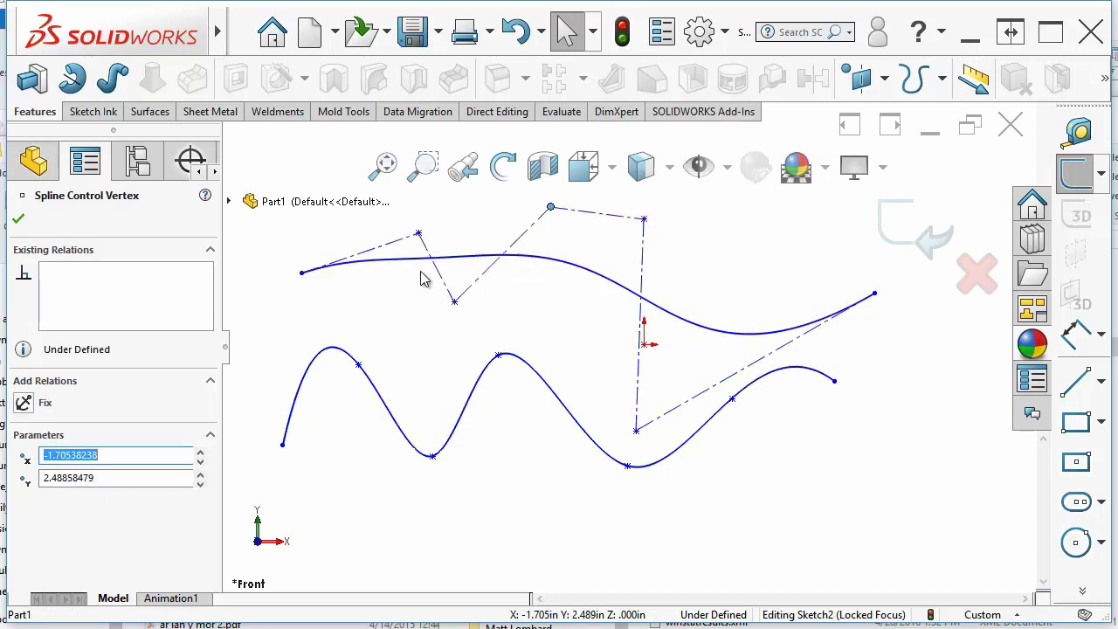
pyautogui.moveTo(455, 307); pyautogui.dragTo(419, 415)
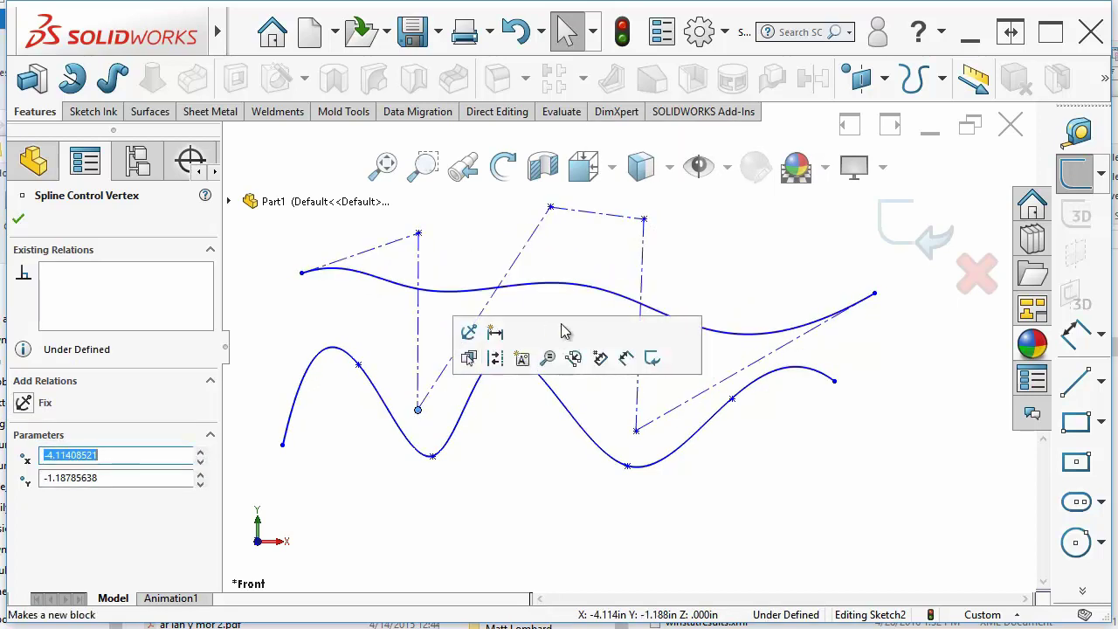
# - Move the whole seven-point wavy spline down and to the right, below the style spline
pyautogui.click(763, 269)
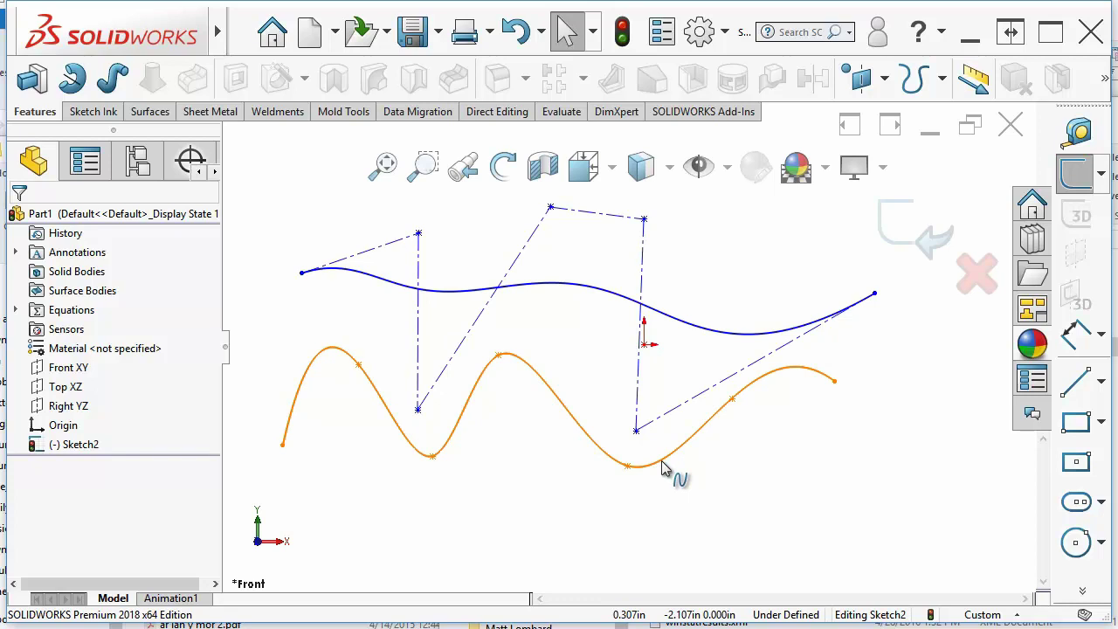
pyautogui.moveTo(708, 504); pyautogui.dragTo(755, 547)
pyautogui.press('Escape')
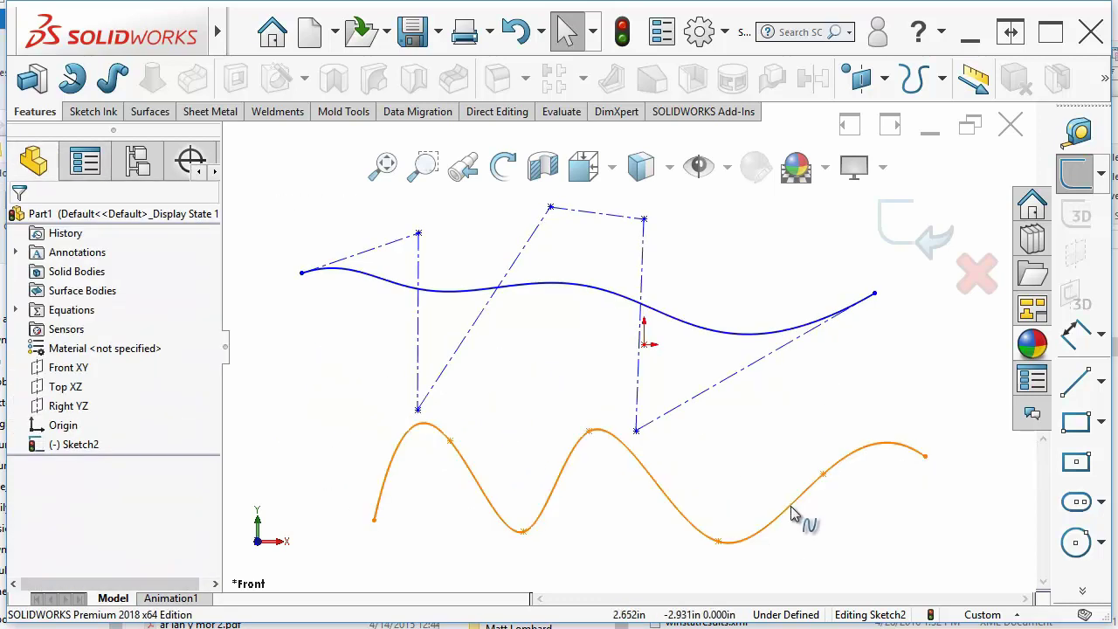
# - Display the wavy spline's control polygon and move its last upper control point to the left and slightly down
pyautogui.rightClick(790, 515)
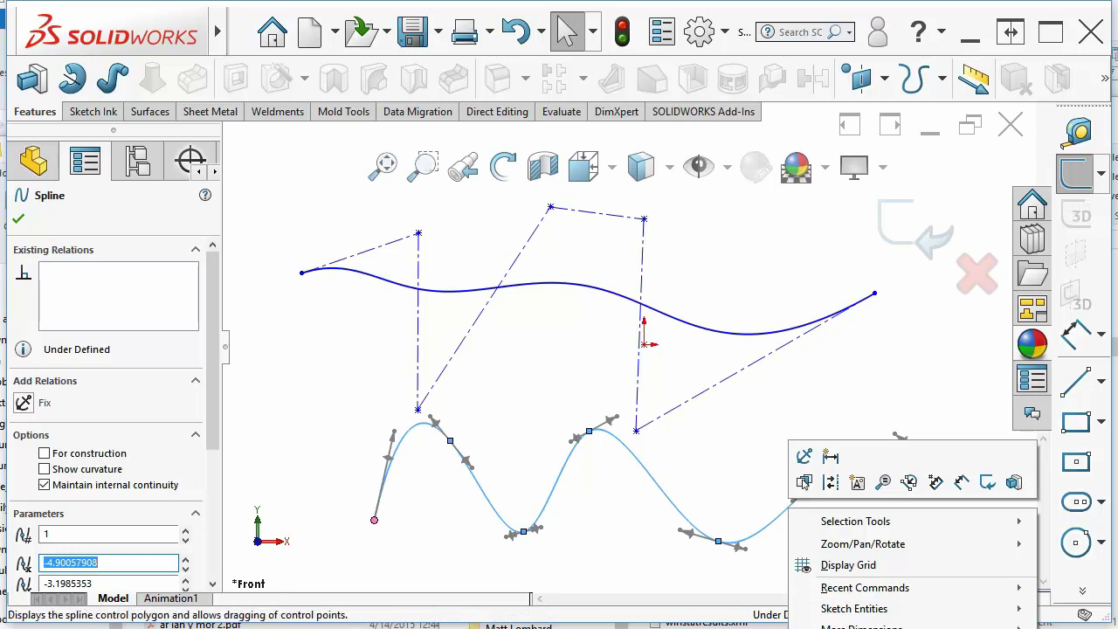
pyautogui.click(935, 482)
pyautogui.click(886, 547)
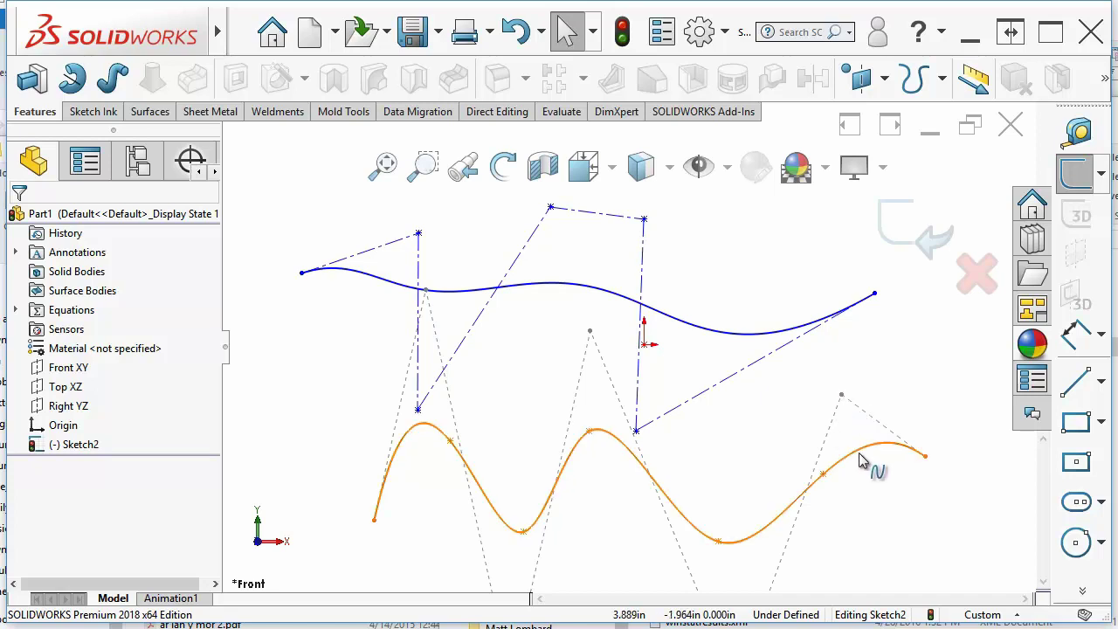
pyautogui.moveTo(841, 397); pyautogui.dragTo(756, 419)
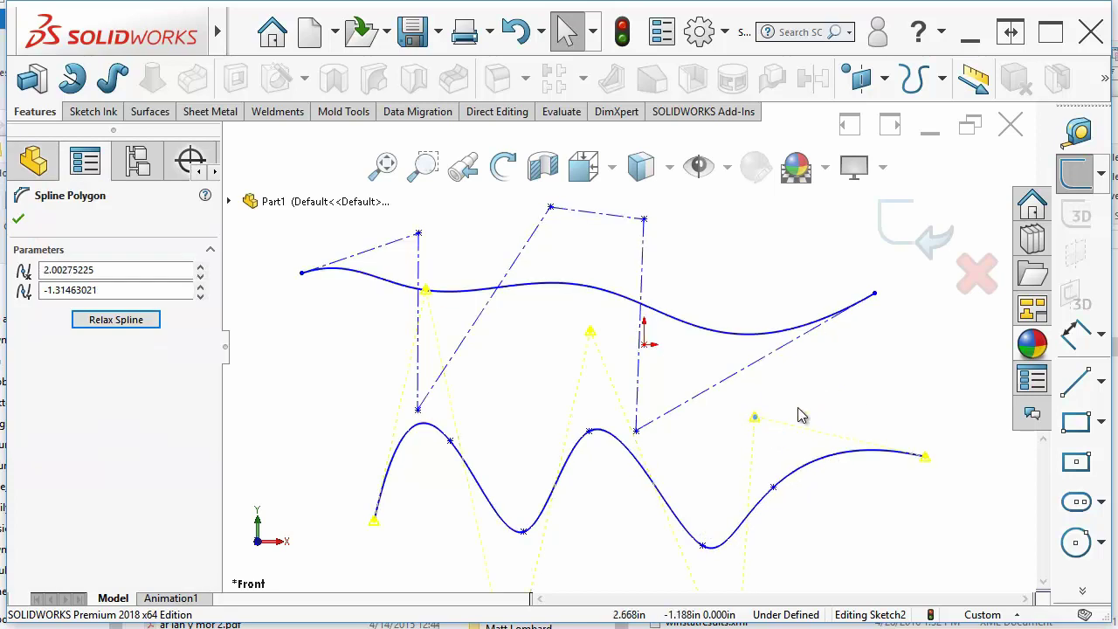
pyautogui.click(852, 386)
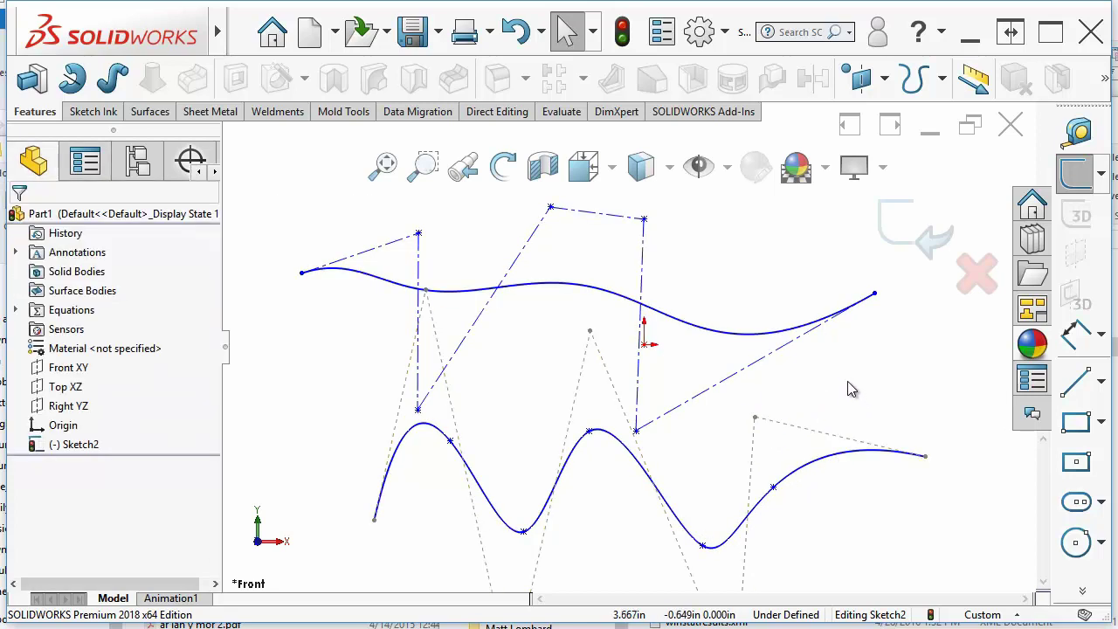
# - Convert the style spline to a regular spline, accepting the approximated geometry
pyautogui.rightClick(734, 339)
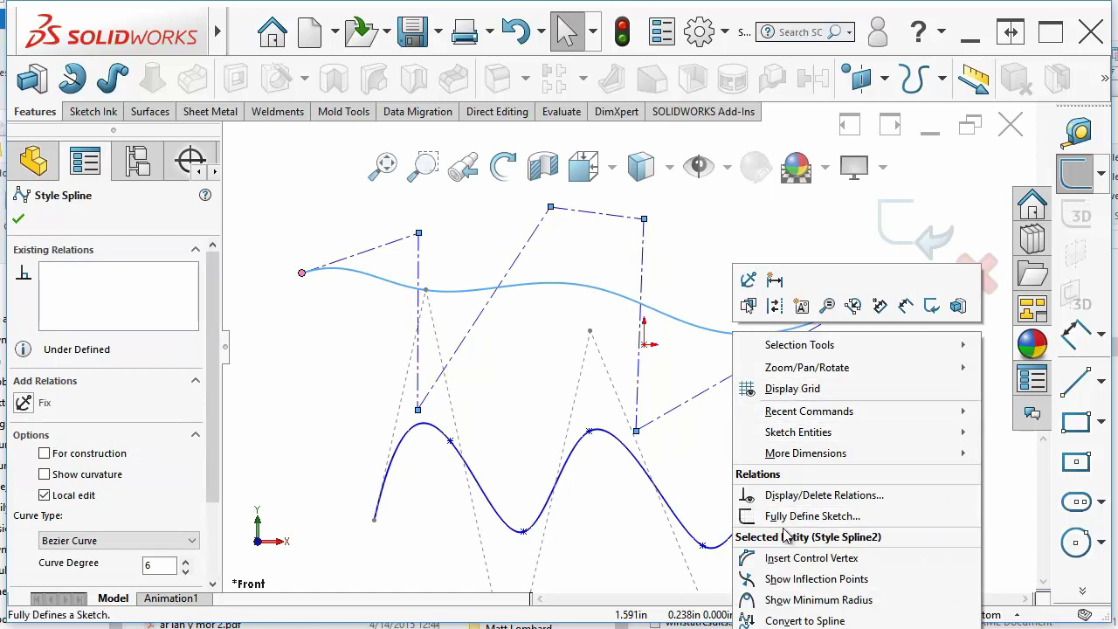
pyautogui.click(789, 621)
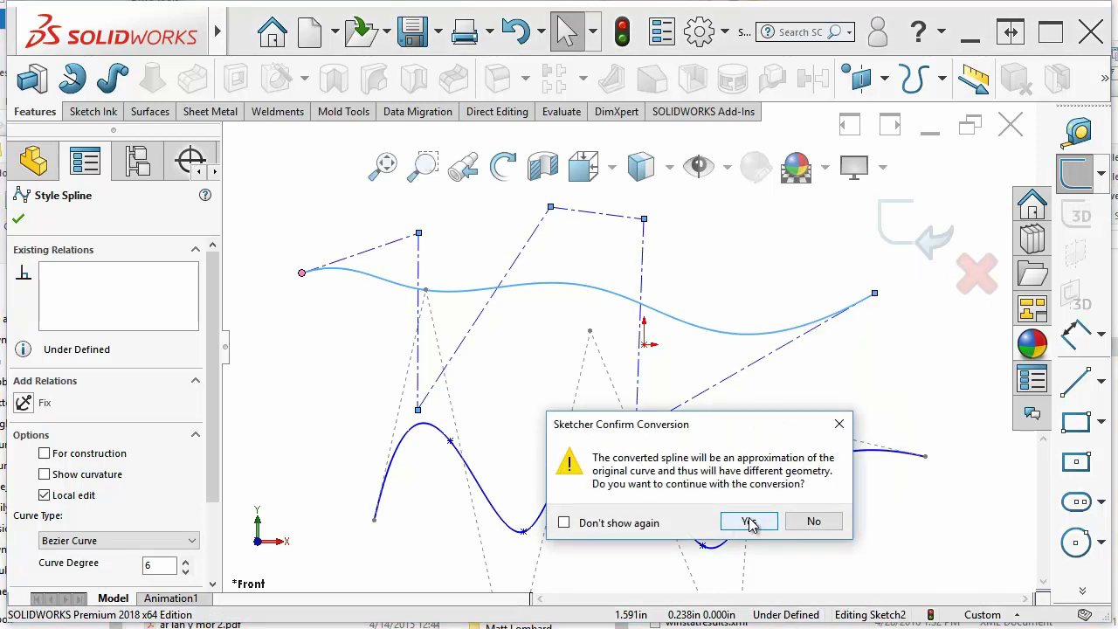
pyautogui.click(749, 522)
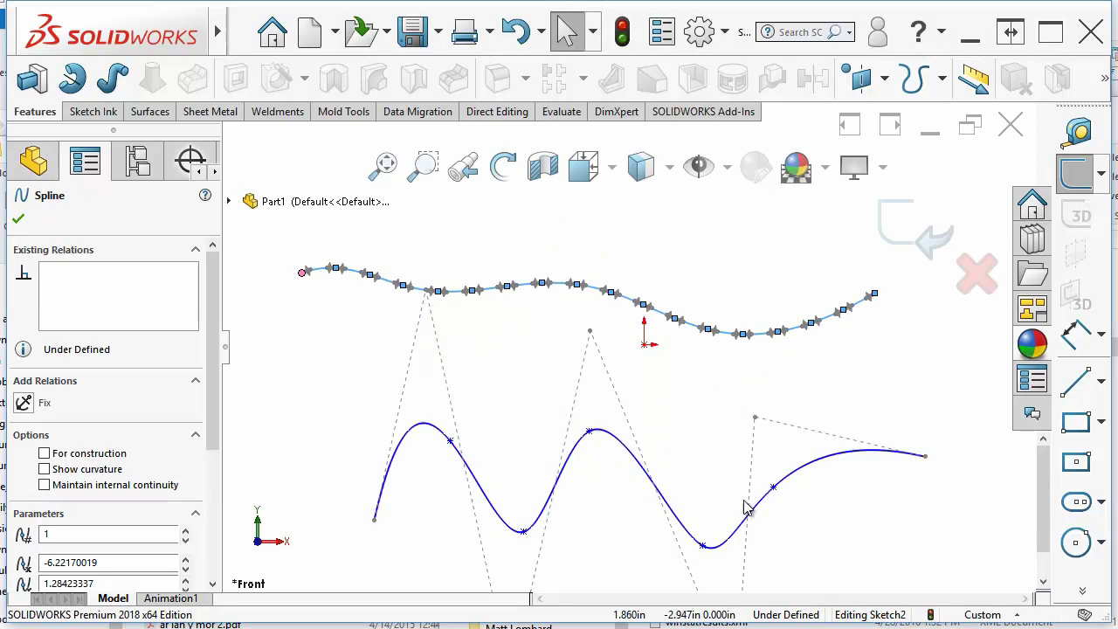
pyautogui.click(543, 233)
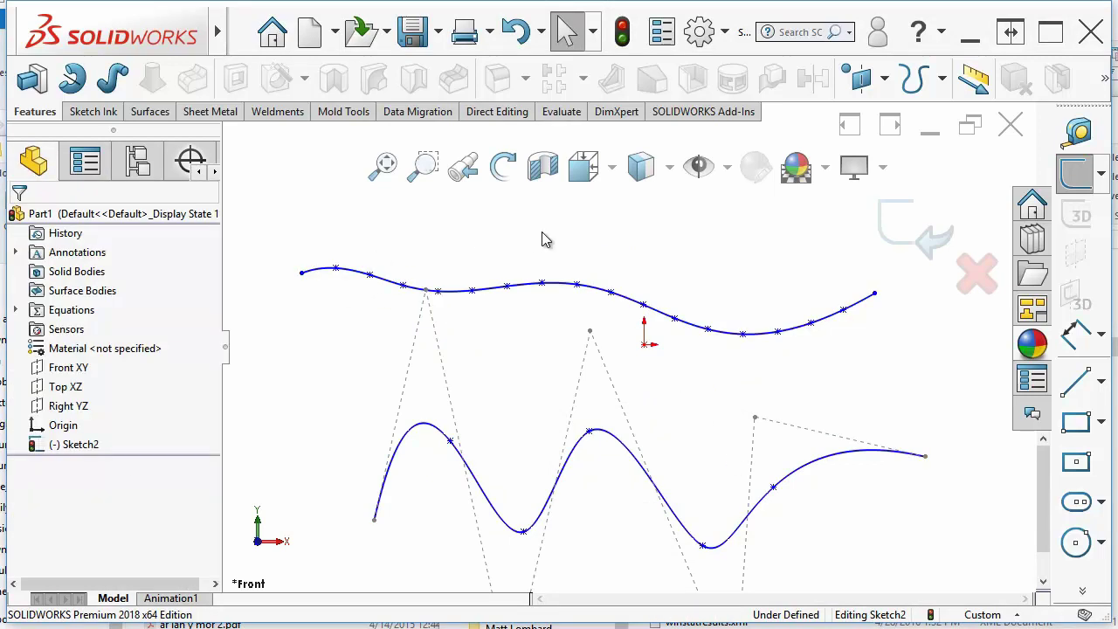
# - Delete the second, fourth and seventh of the converted spline's original points, counted from its left end
pyautogui.click(335, 270)
pyautogui.press('Delete')
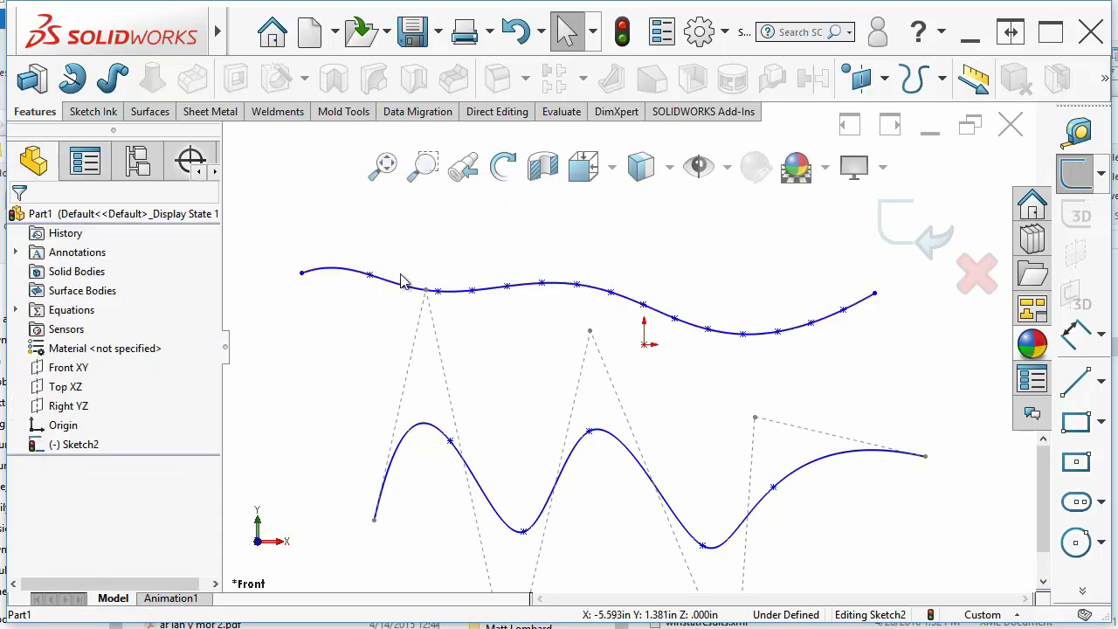
pyautogui.click(404, 286)
pyautogui.press('Delete')
pyautogui.click(508, 288)
pyautogui.press('Delete')
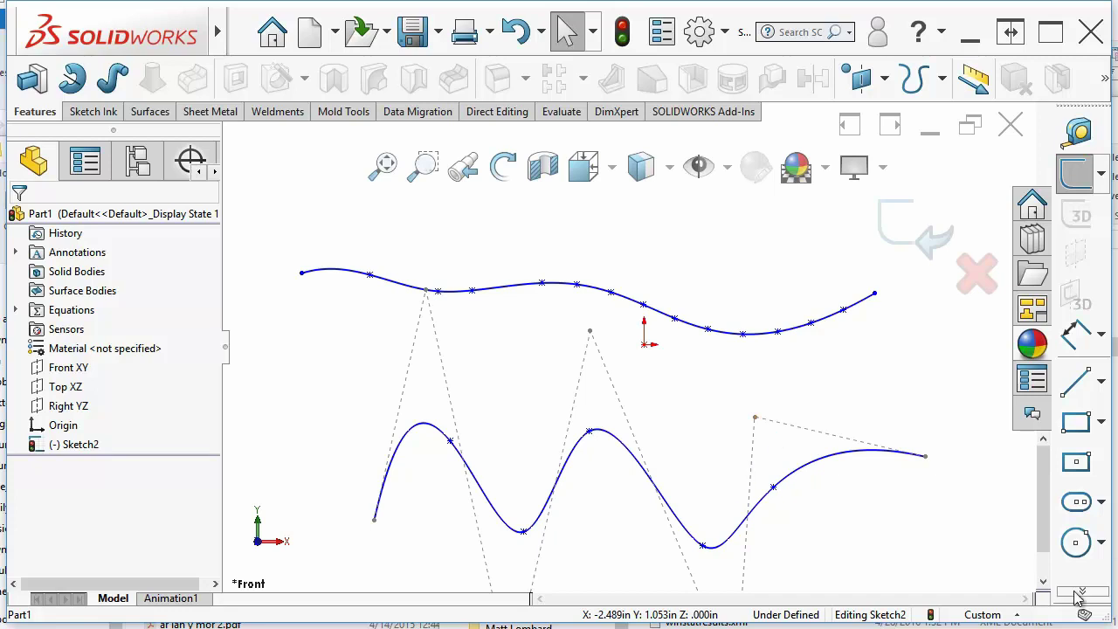
# - Sketch a six-sided polygon above and right of the origin with an inscribed circle about 1.4 in across, and switch it to circumscribed circle
pyautogui.moveTo(1083, 591)
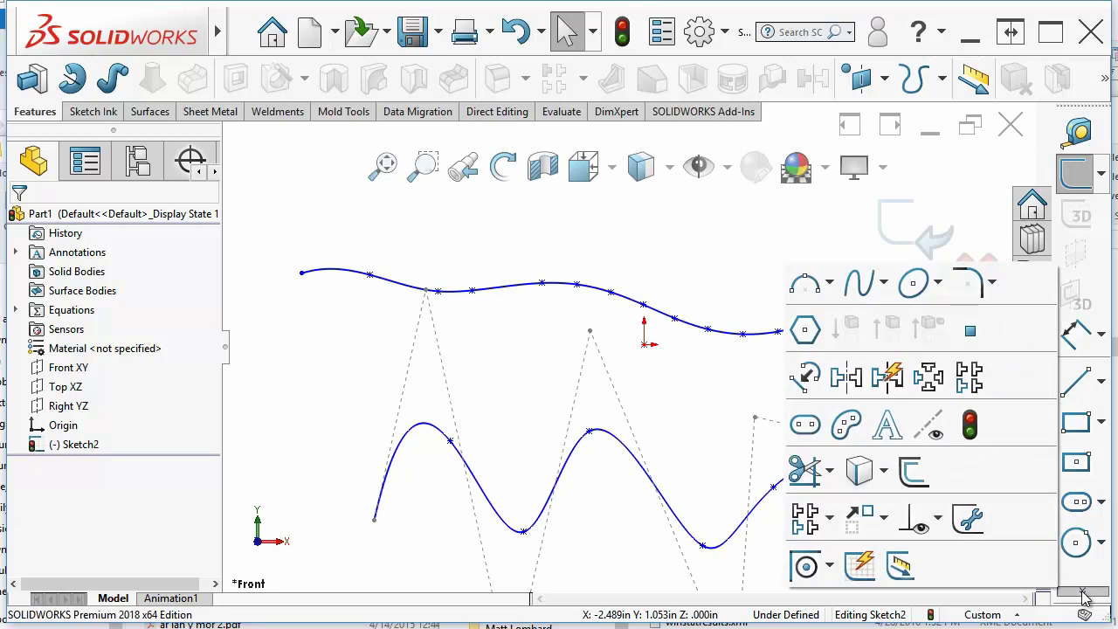
pyautogui.click(805, 330)
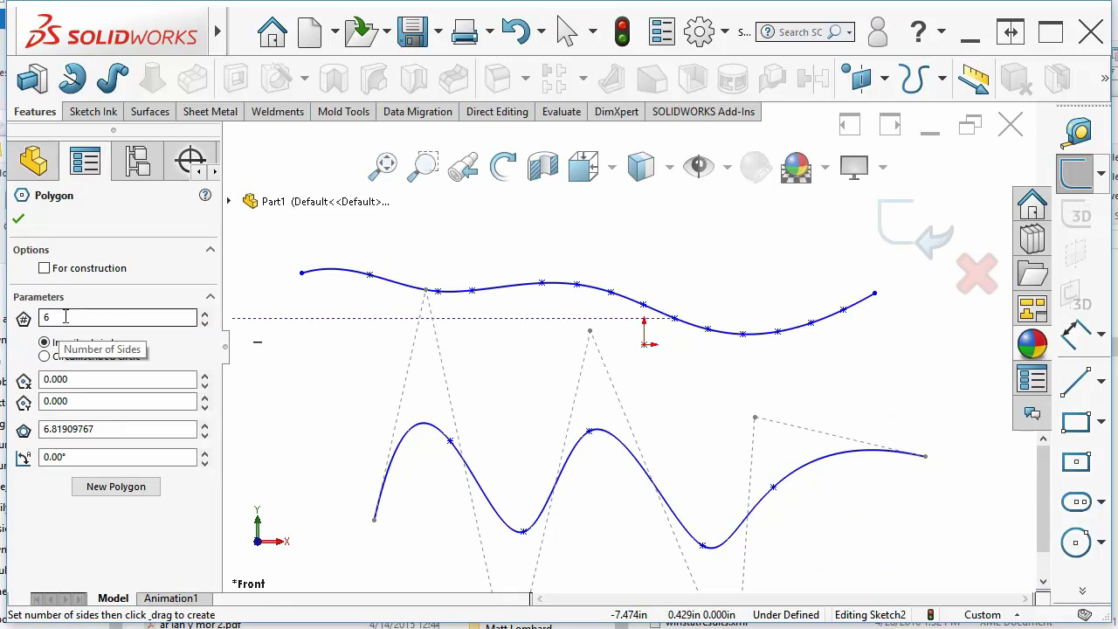
pyautogui.doubleClick(69, 320)
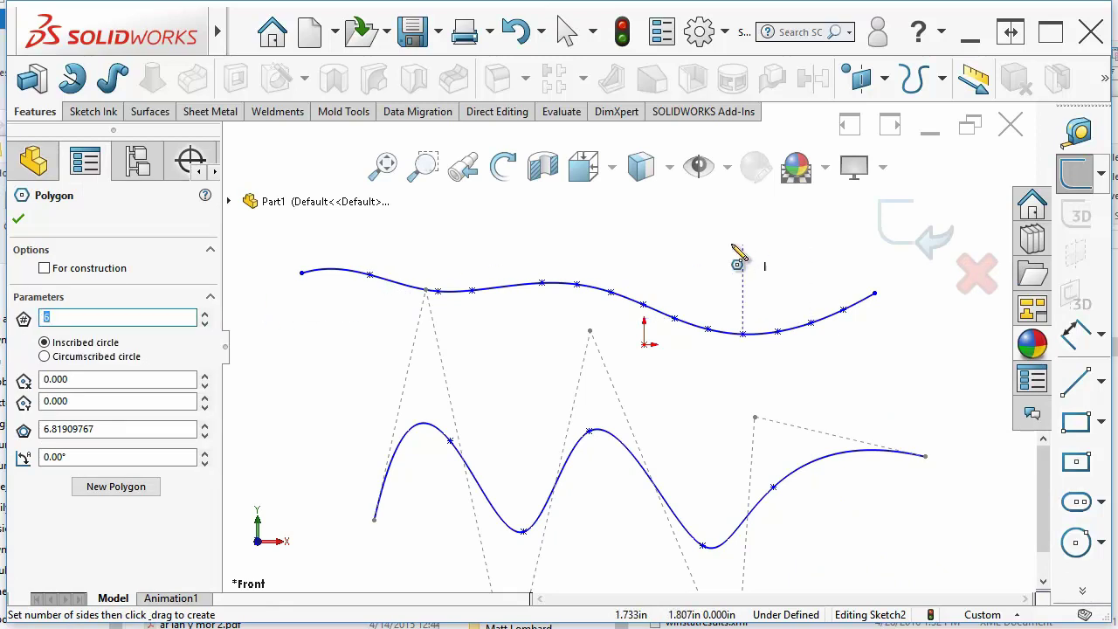
pyautogui.moveTo(716, 247); pyautogui.dragTo(743, 282)
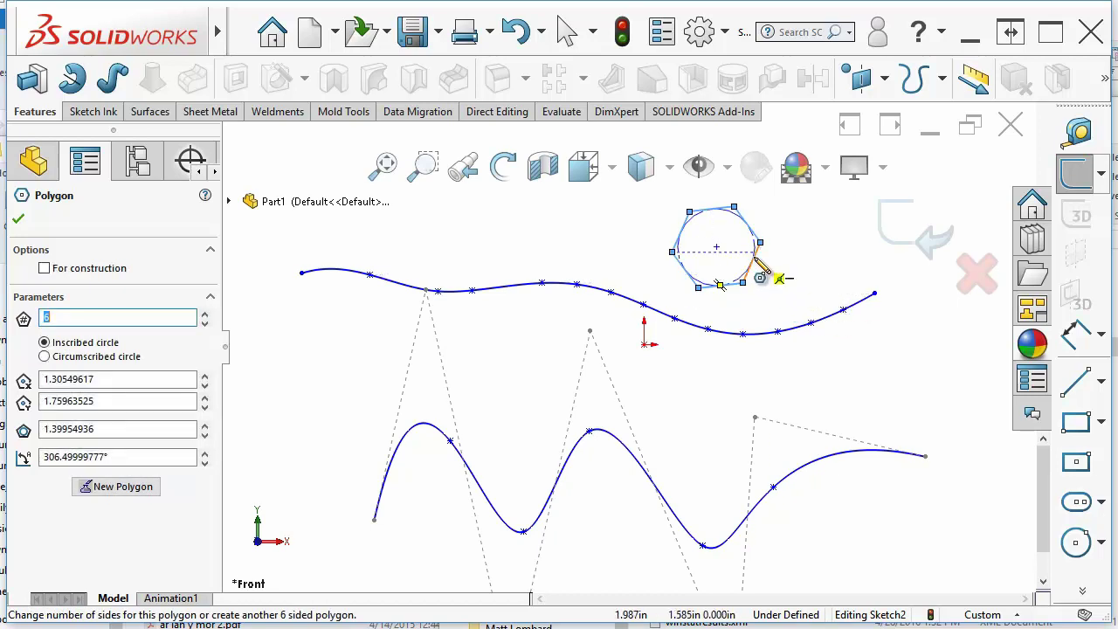
pyautogui.click(58, 358)
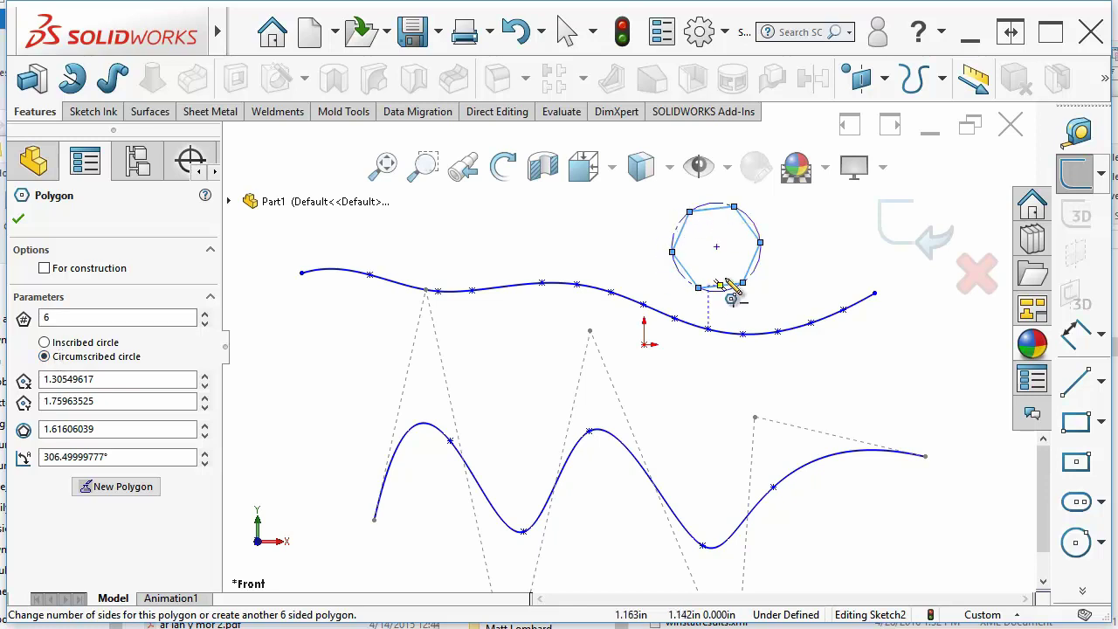
# - Set the polygon's number of sides to 8, followed by 3, making it a triangle
pyautogui.doubleClick(45, 318)
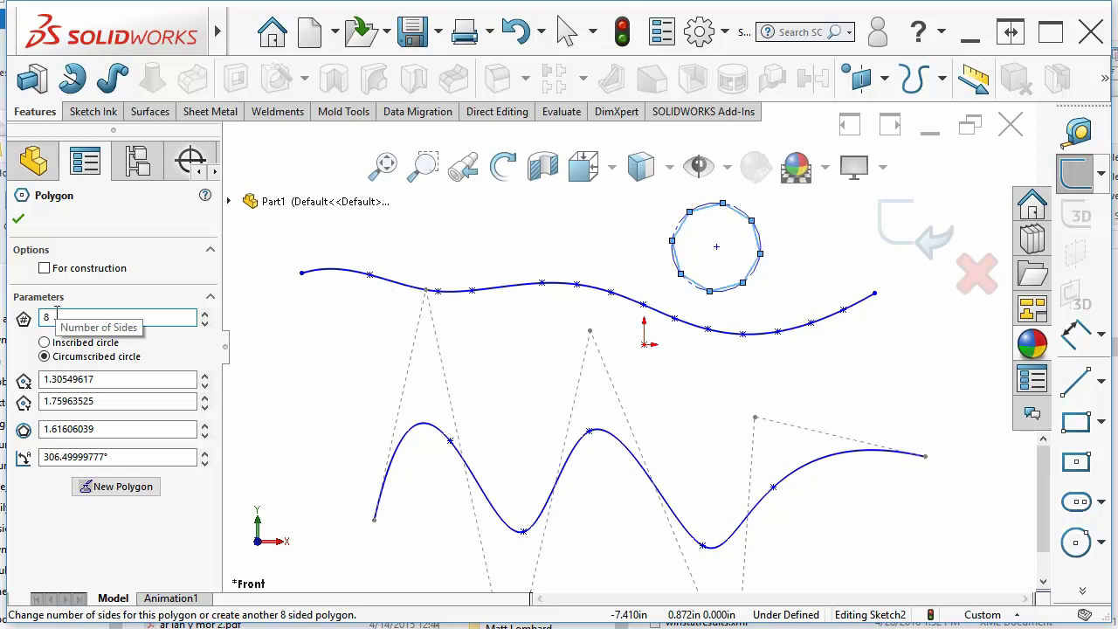
pyautogui.press('BackSpace')
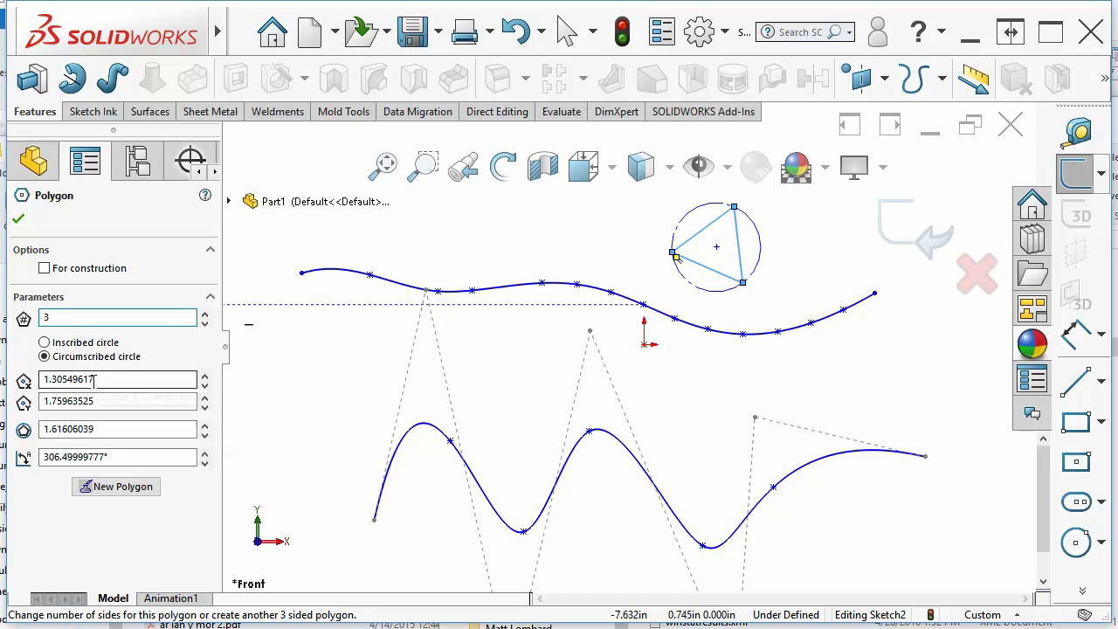
pyautogui.click(42, 405)
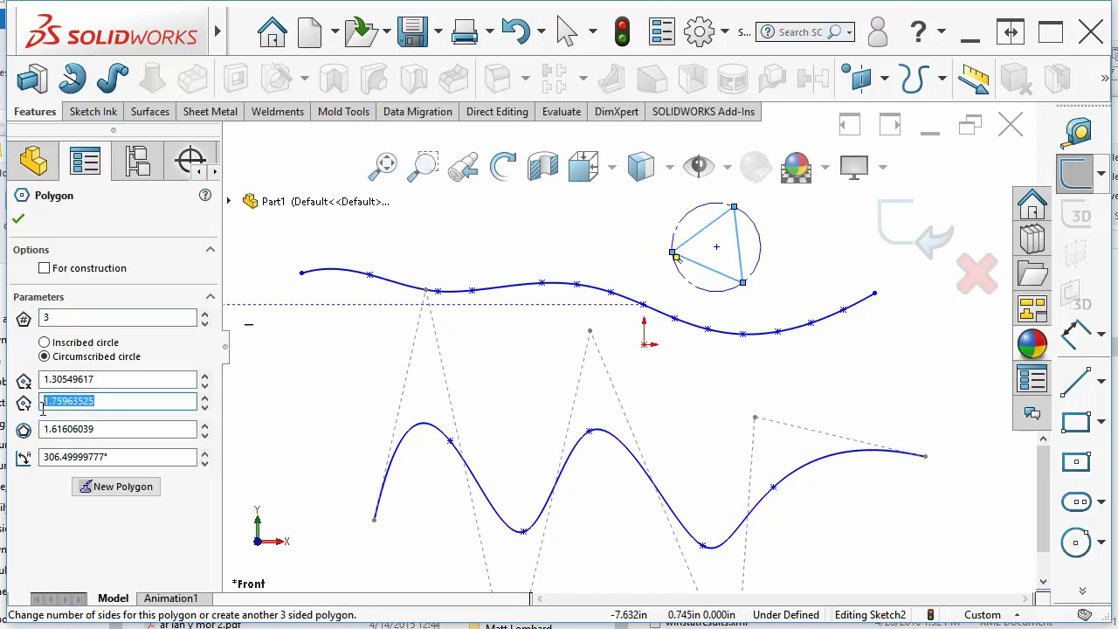
# - Dimension the diameter of the triangle's circumscribed circle, placing the dimension to its right
pyautogui.click(1073, 337)
pyautogui.click(757, 226)
pyautogui.click(816, 284)
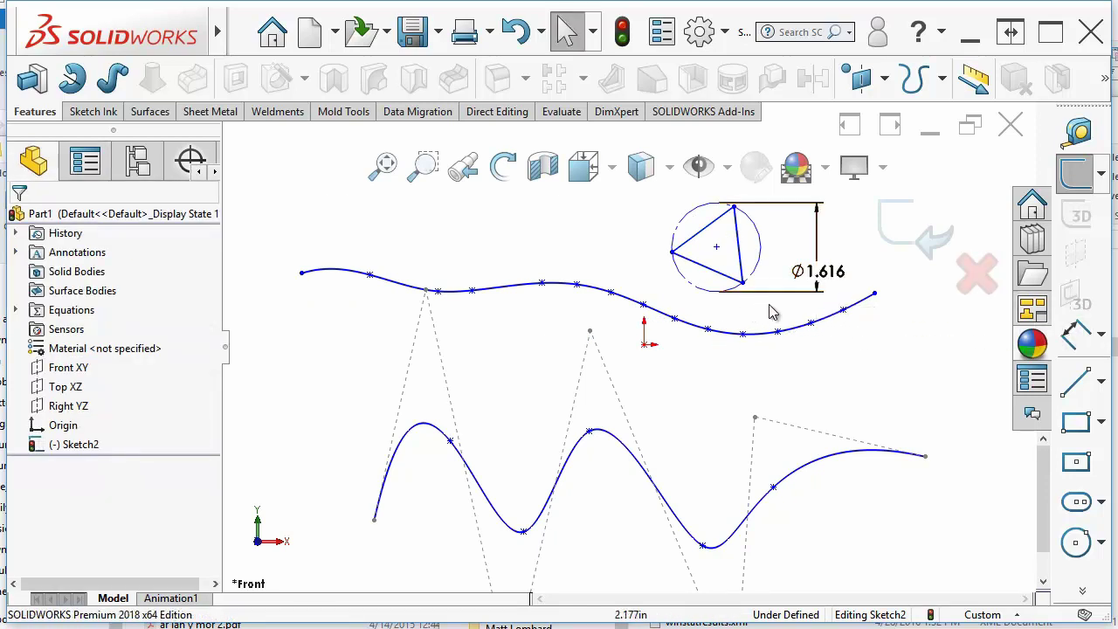
# - Open the triangle's polygon parameters for editing, examine the side count and circle options, and close them
pyautogui.click(715, 276)
pyautogui.rightClick(715, 276)
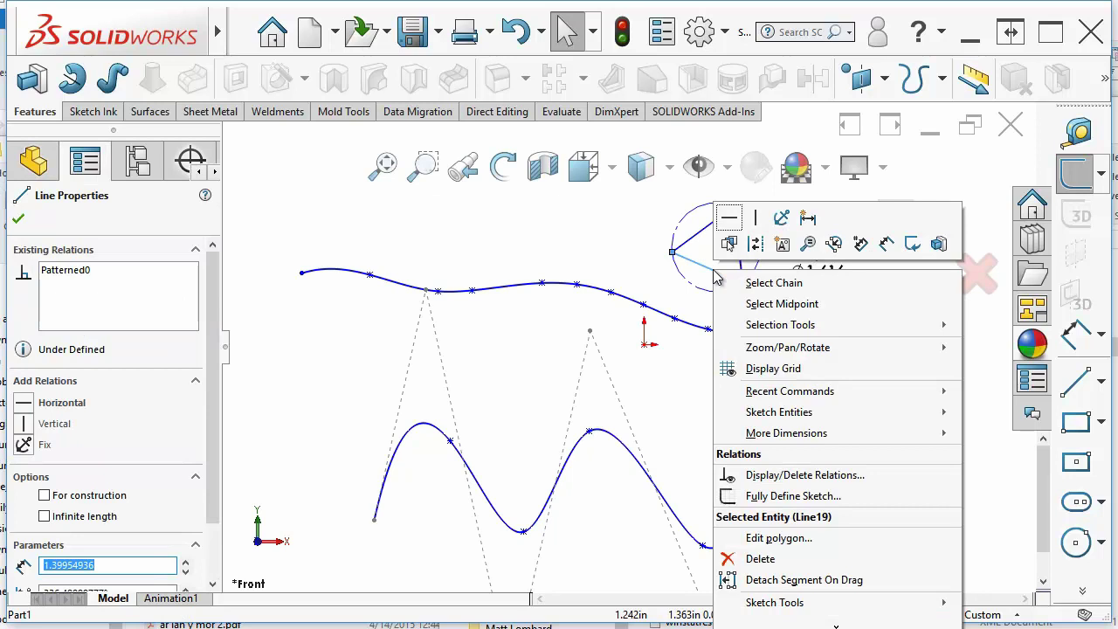
pyautogui.click(774, 540)
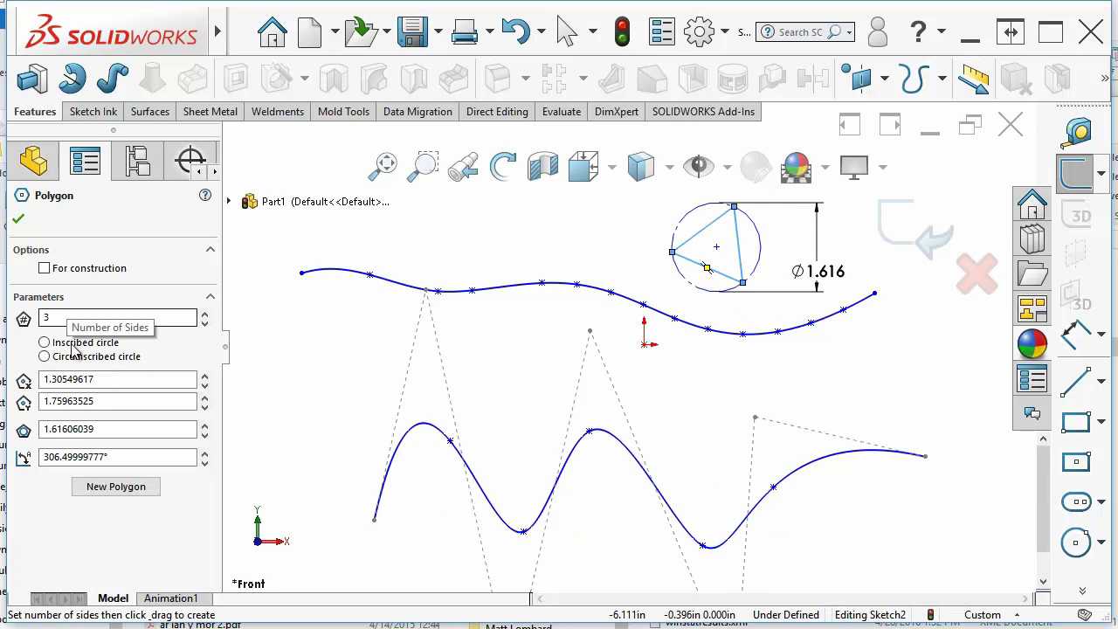
pyautogui.press('Escape')
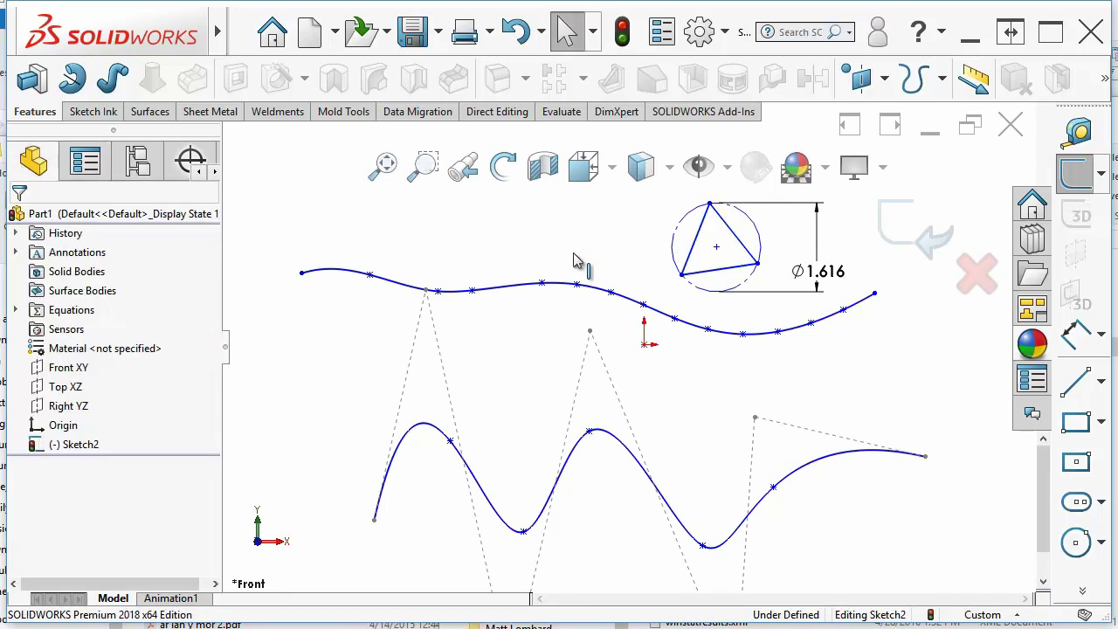
# - Move the triangle's lower-left vertex onto the origin and examine the relations on its sides
pyautogui.moveTo(682, 274); pyautogui.dragTo(644, 344)
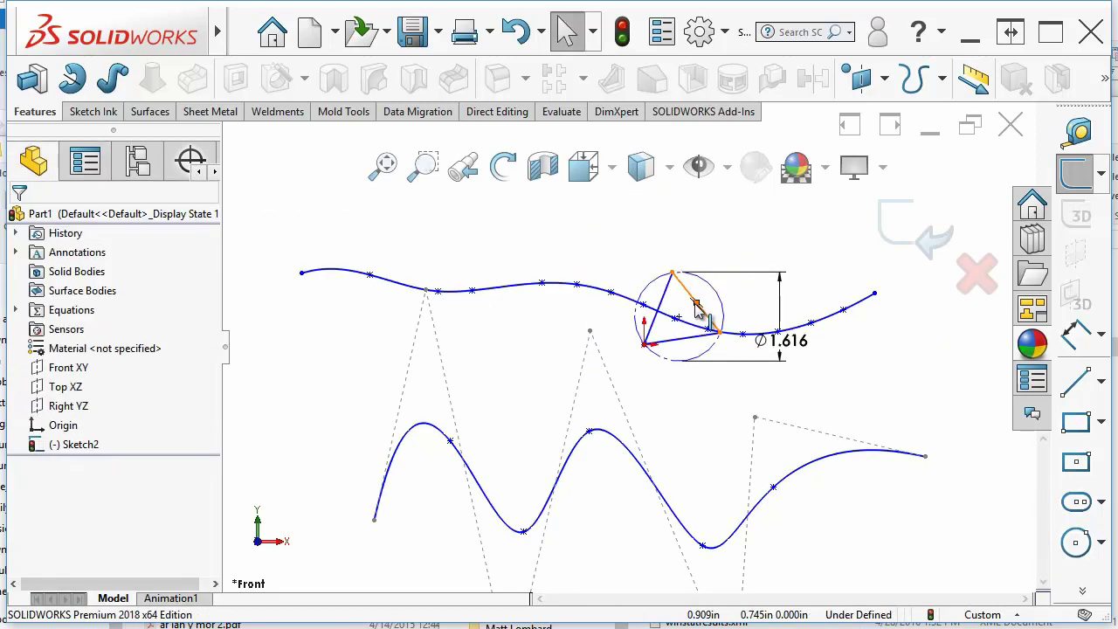
pyautogui.click(696, 306)
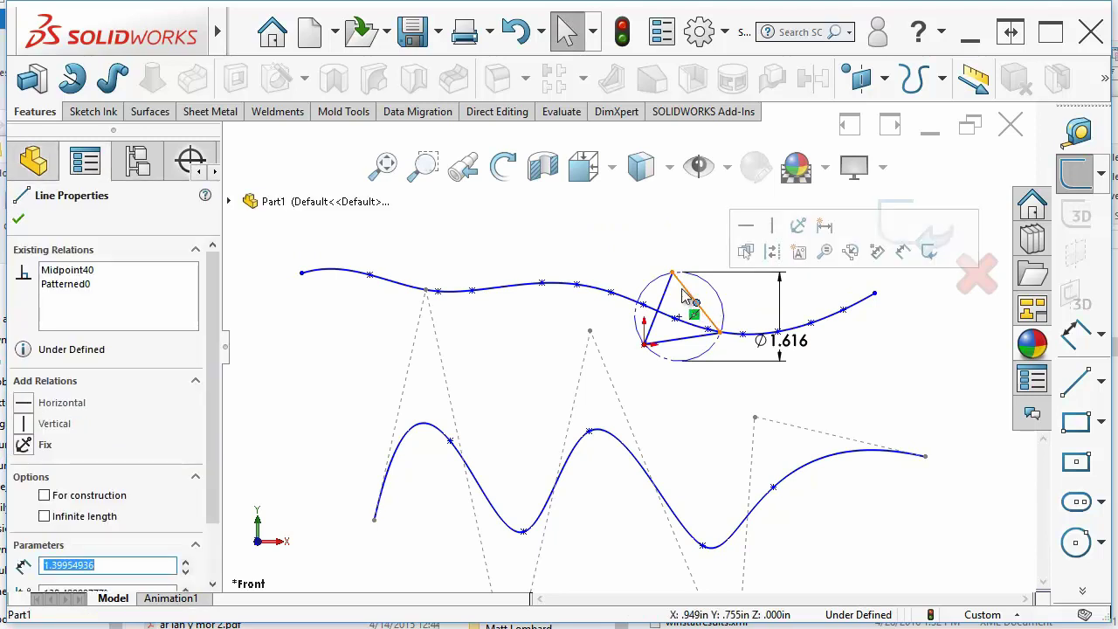
pyautogui.click(683, 293)
pyautogui.press('Escape')
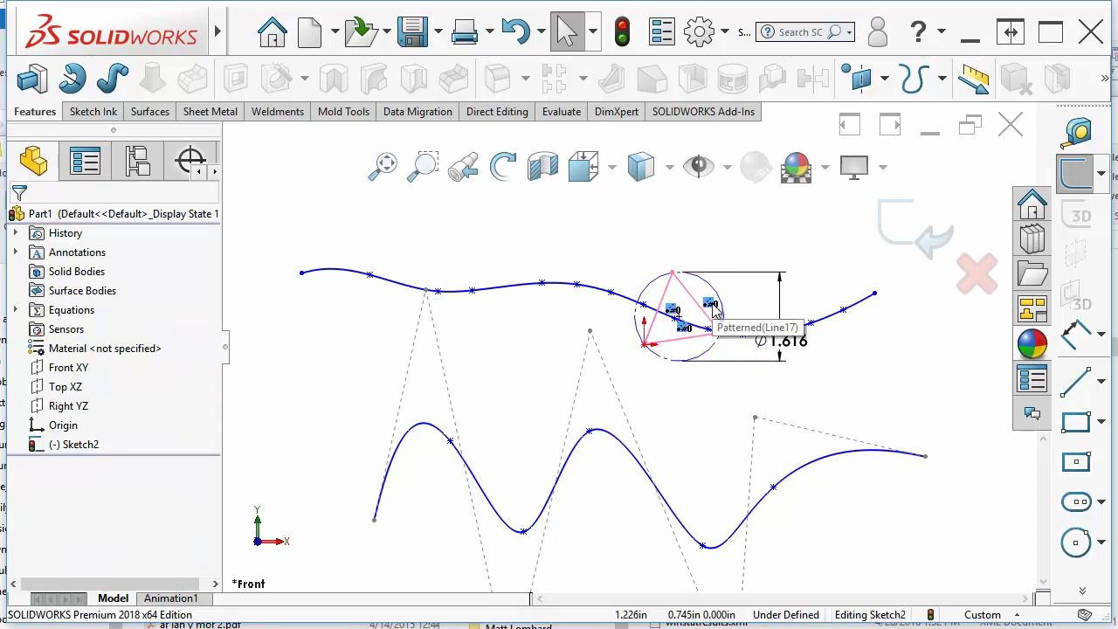
pyautogui.rightClick(667, 341)
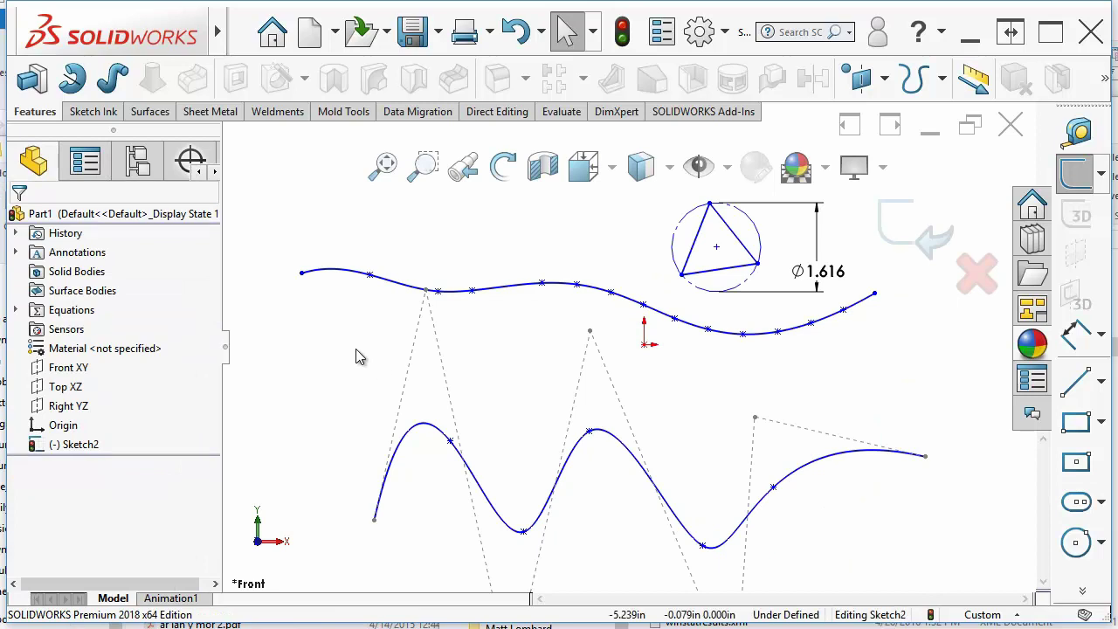
# - Delete all entities from the sketch, including both splines, the triangle and its diameter dimension
pyautogui.hotkey('ctrl', 'a')
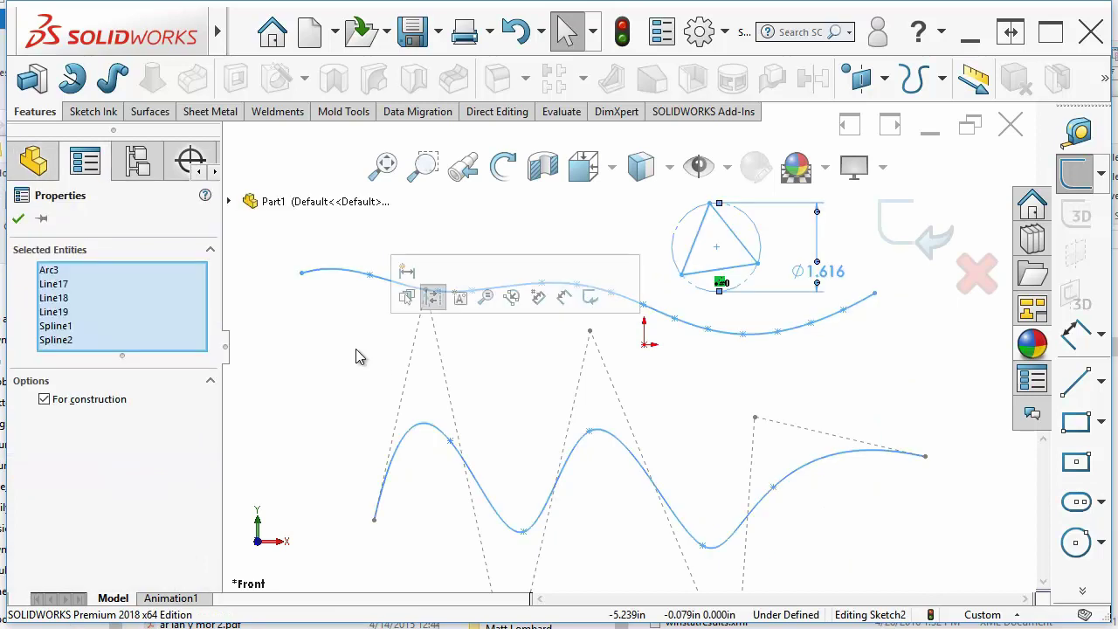
pyautogui.press('Delete')
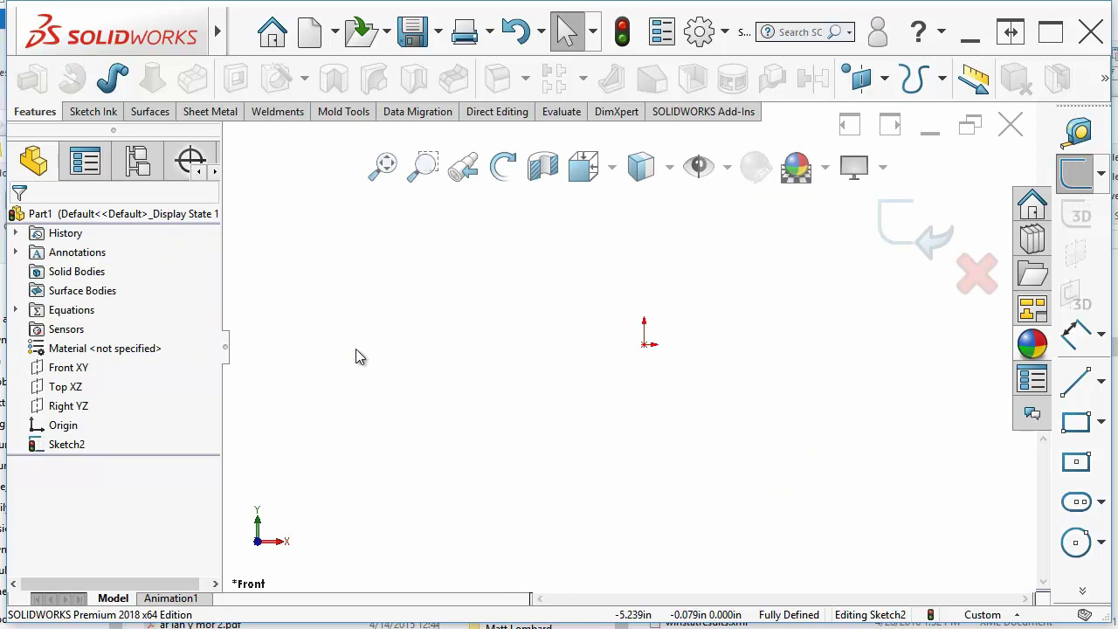
# - Sketch a nearly horizontal straight slot to the left of the origin, about 1.95 in between its arc centres
pyautogui.click(1103, 506)
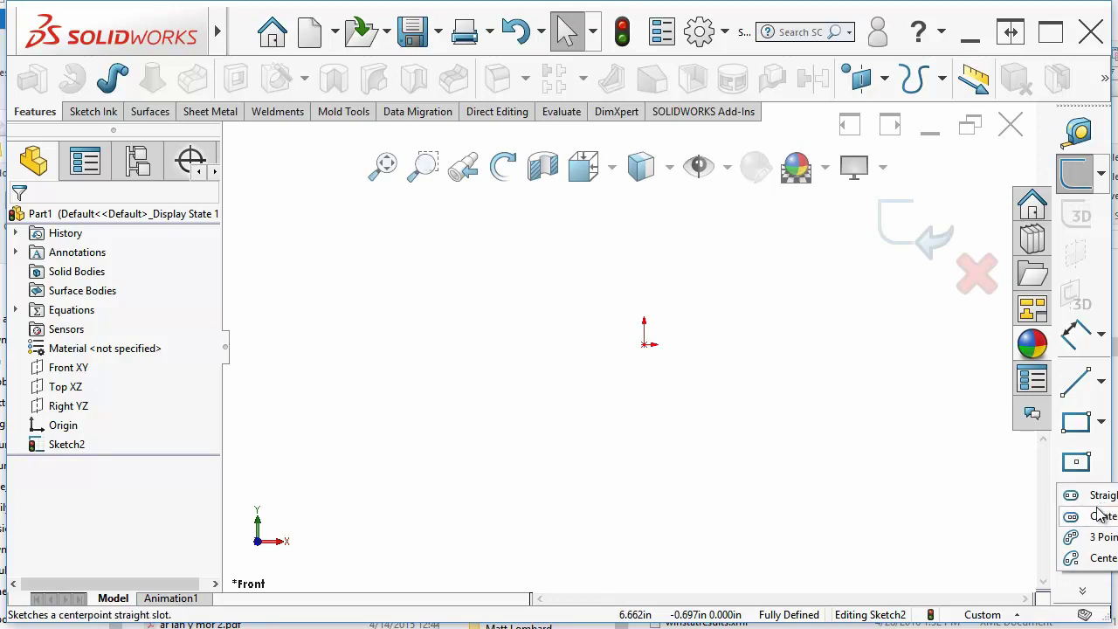
pyautogui.click(1106, 496)
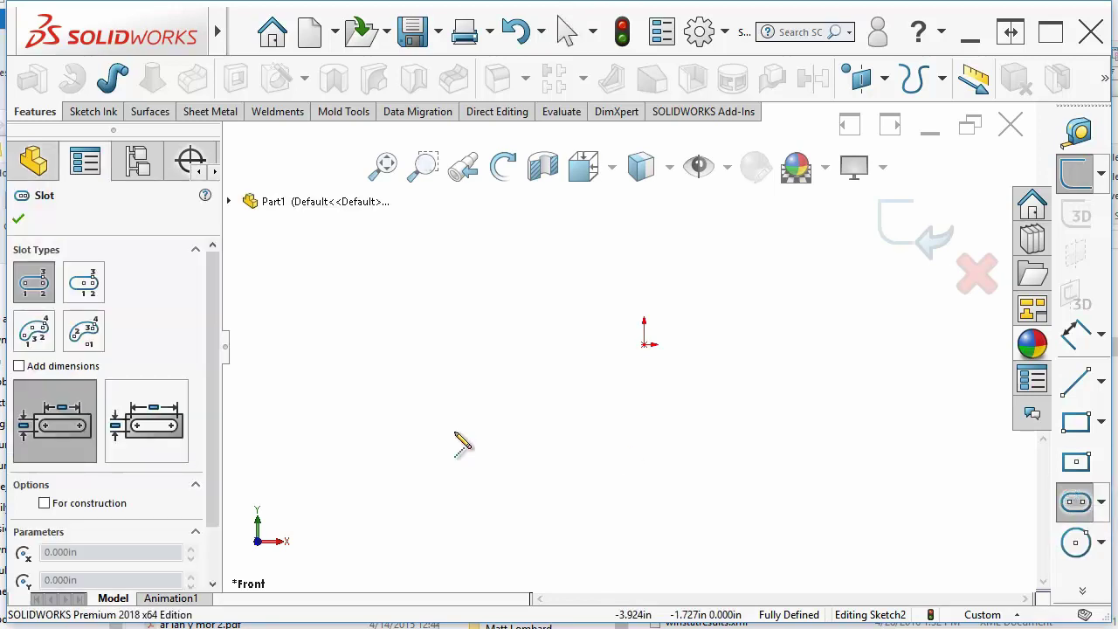
pyautogui.click(432, 381)
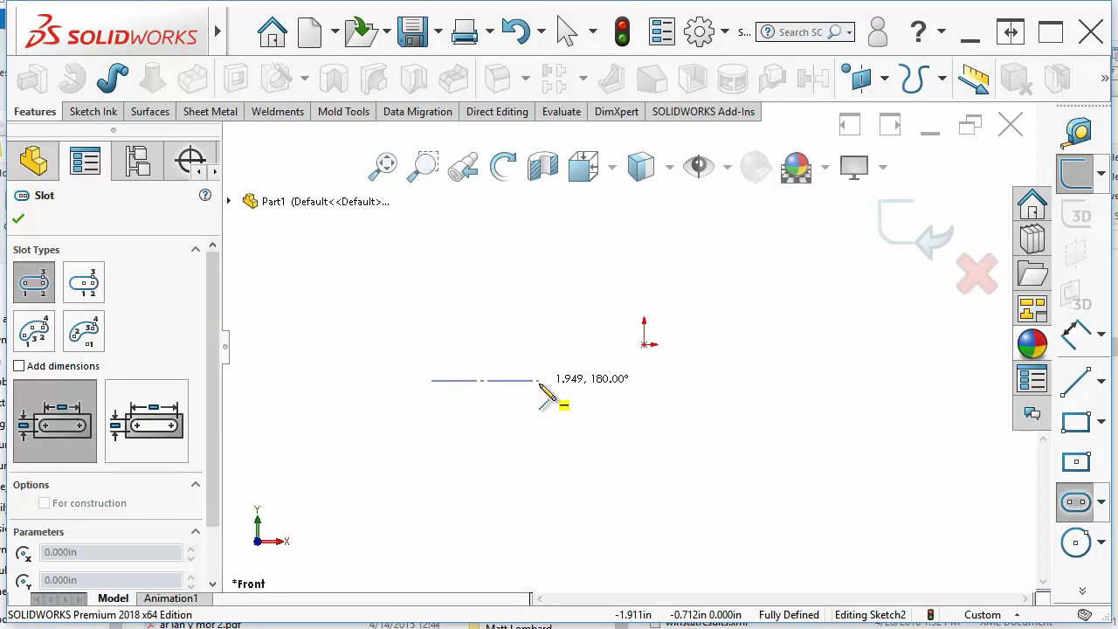
pyautogui.click(540, 385)
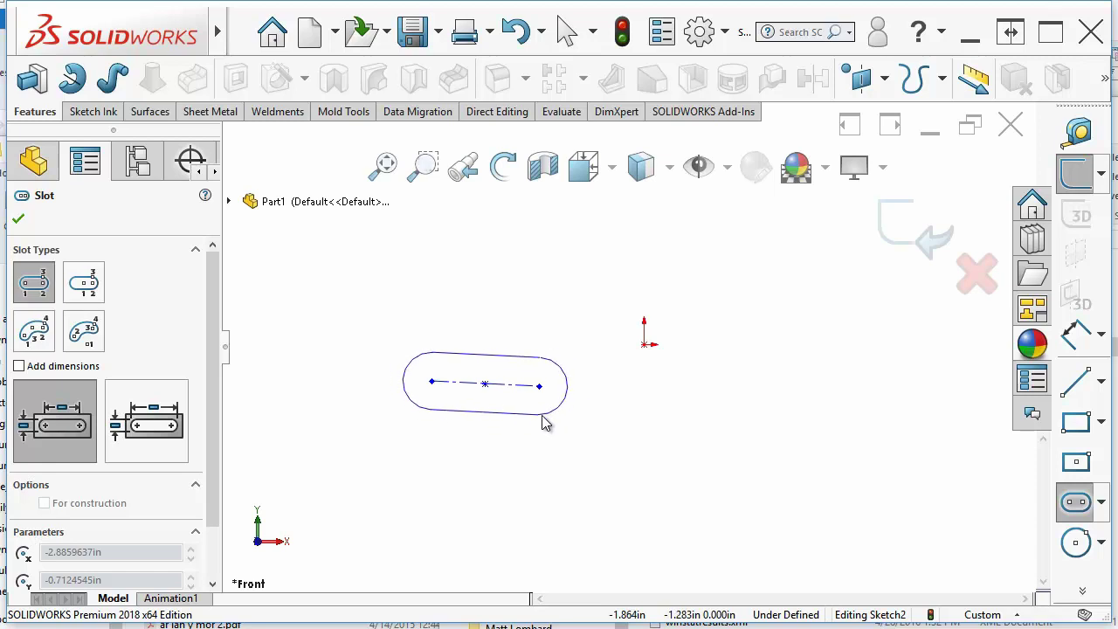
pyautogui.click(543, 423)
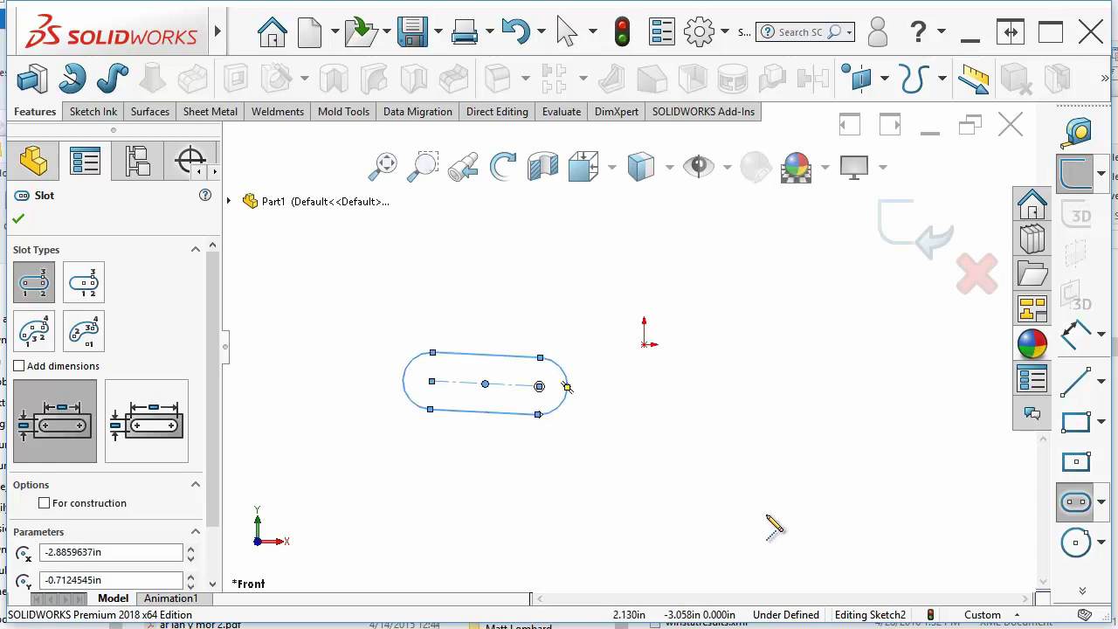
# - Sketch a centerpoint straight slot below the origin, sloping up to the right, about 4.6 in between its arc centres
pyautogui.click(1103, 504)
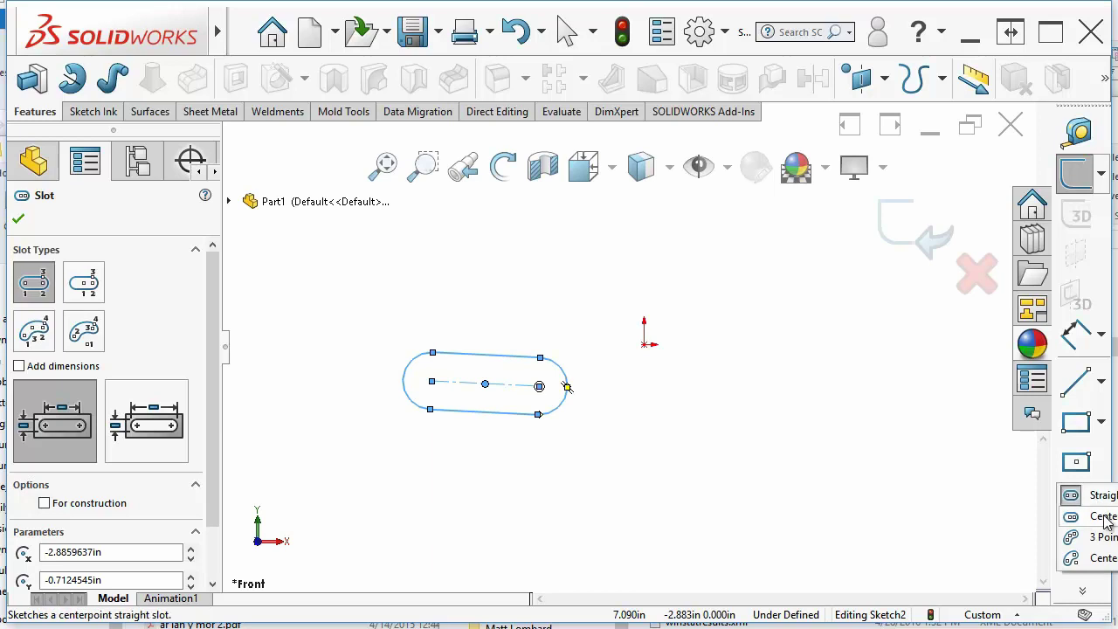
pyautogui.click(1106, 517)
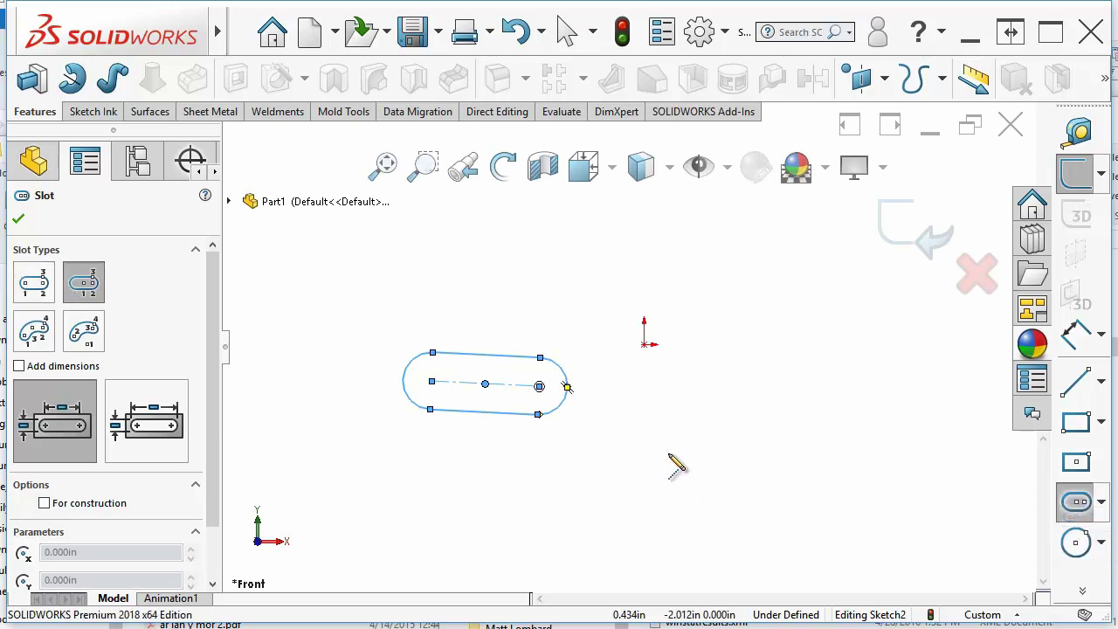
pyautogui.click(680, 446)
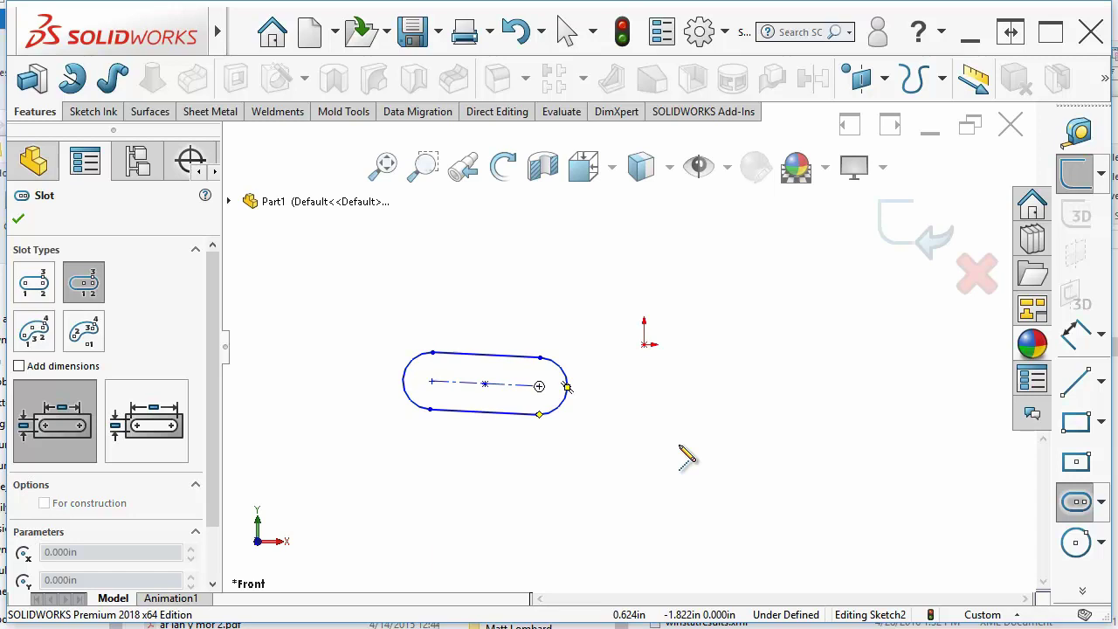
pyautogui.click(803, 415)
pyautogui.click(821, 450)
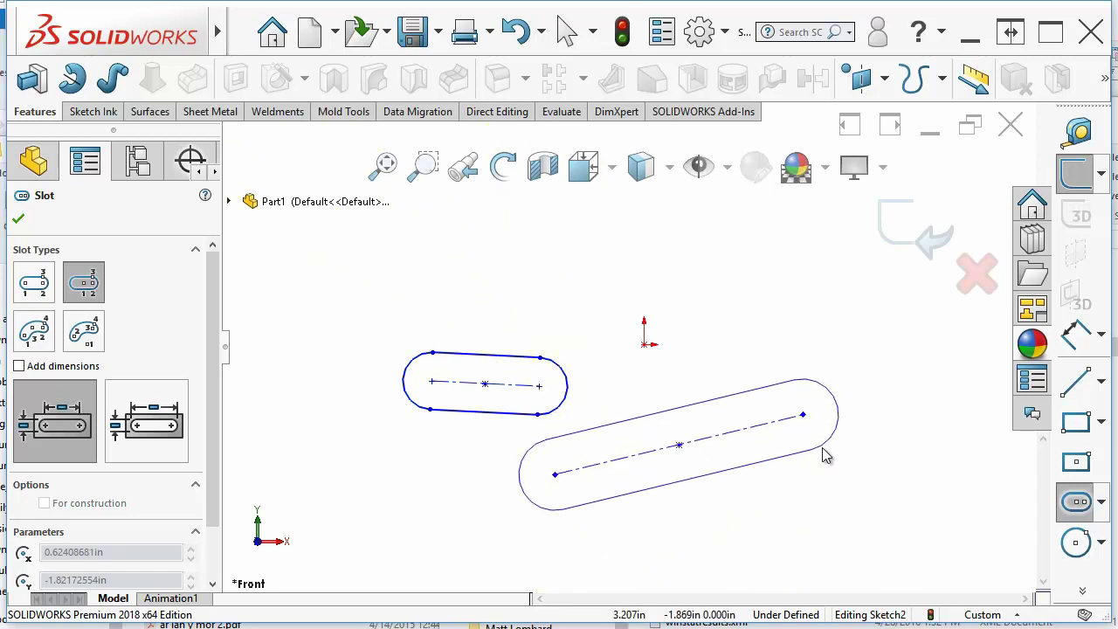
# - Sketch a 3 point arc slot above and left of the straight slot, with about 1.75 in radius, 90° sweep and 0.81 in width
pyautogui.click(1102, 502)
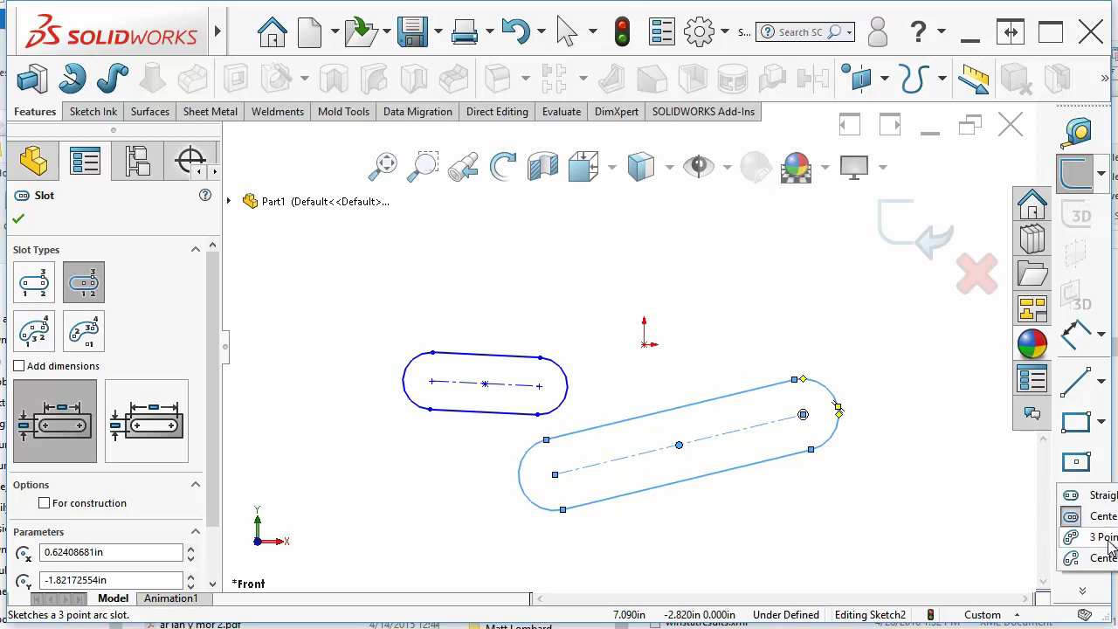
pyautogui.click(1108, 538)
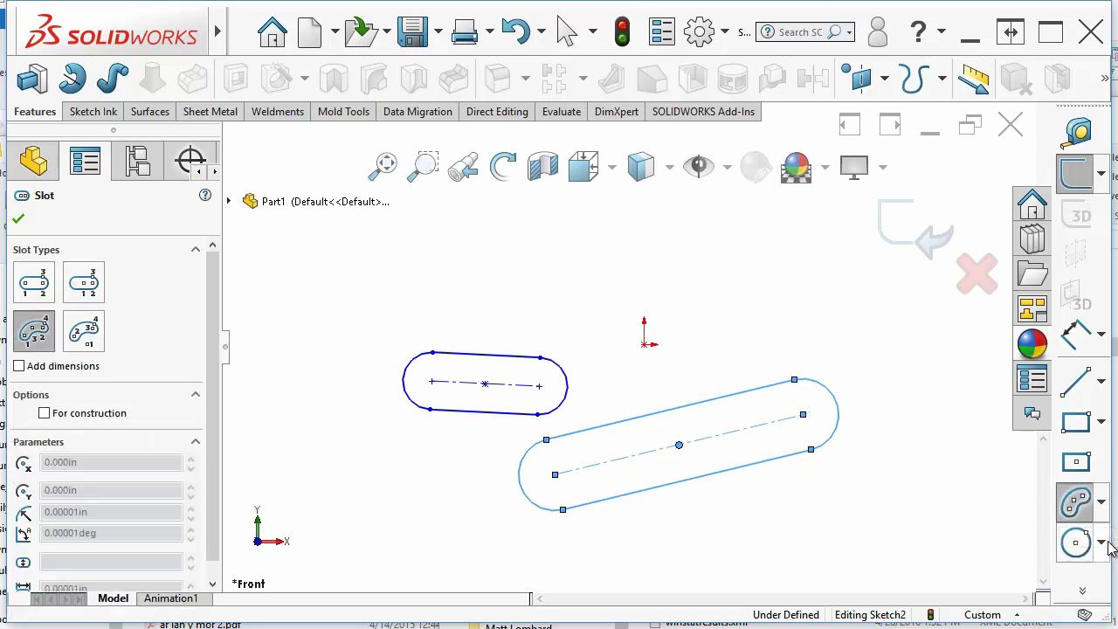
pyautogui.click(316, 379)
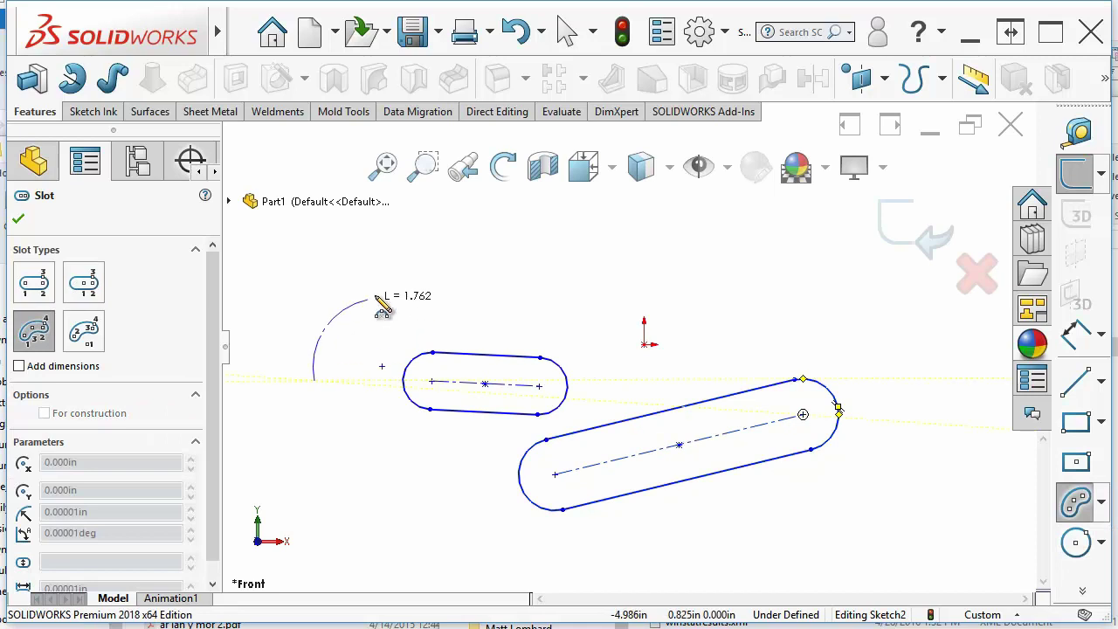
pyautogui.click(407, 280)
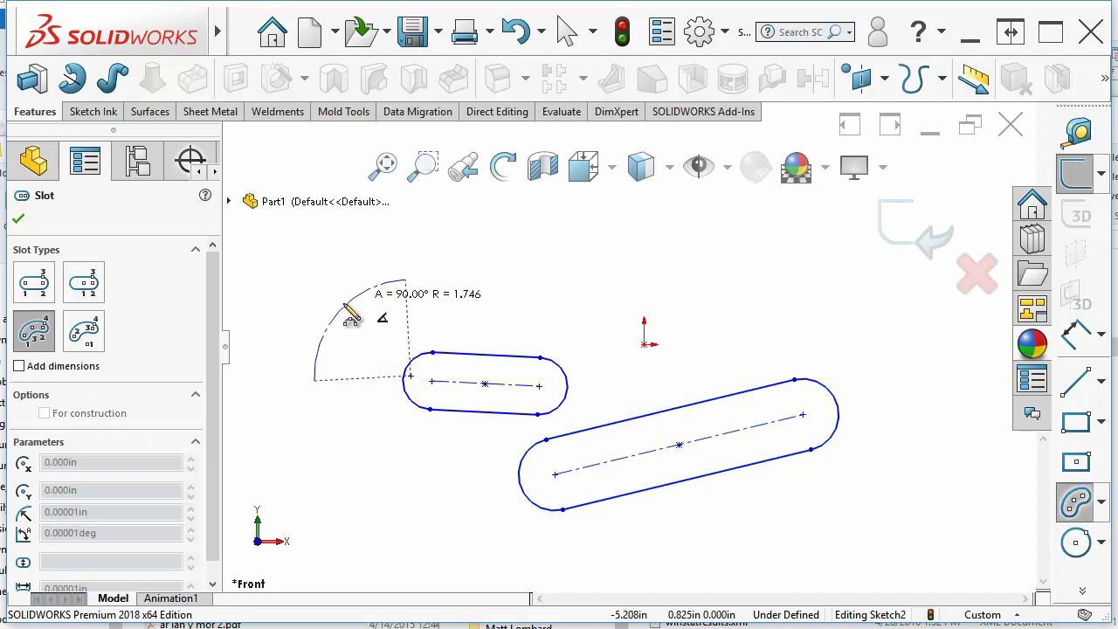
pyautogui.click(339, 314)
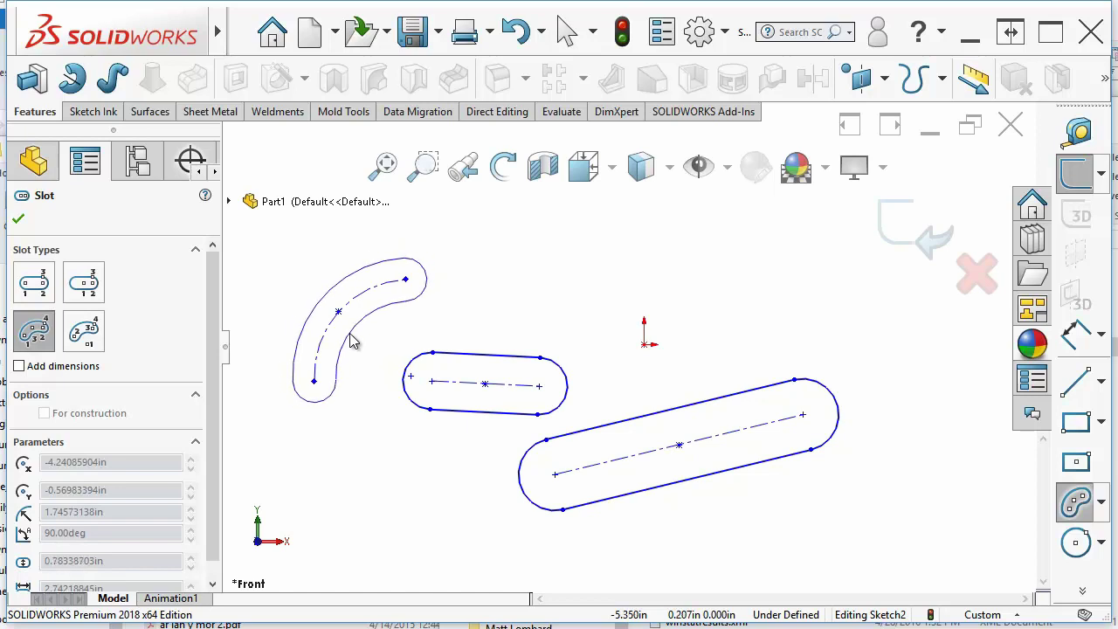
pyautogui.click(353, 341)
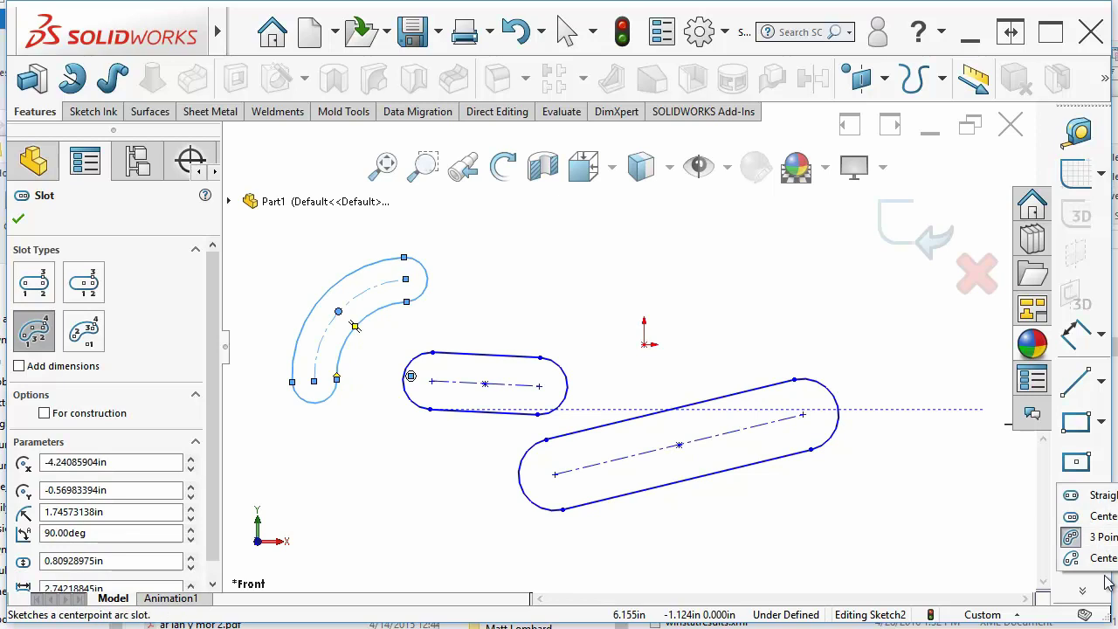
# - Sketch a centerpoint arc slot beside the origin, with about 1.5 in radius, 62° sweep and 0.78 in width
pyautogui.click(1112, 559)
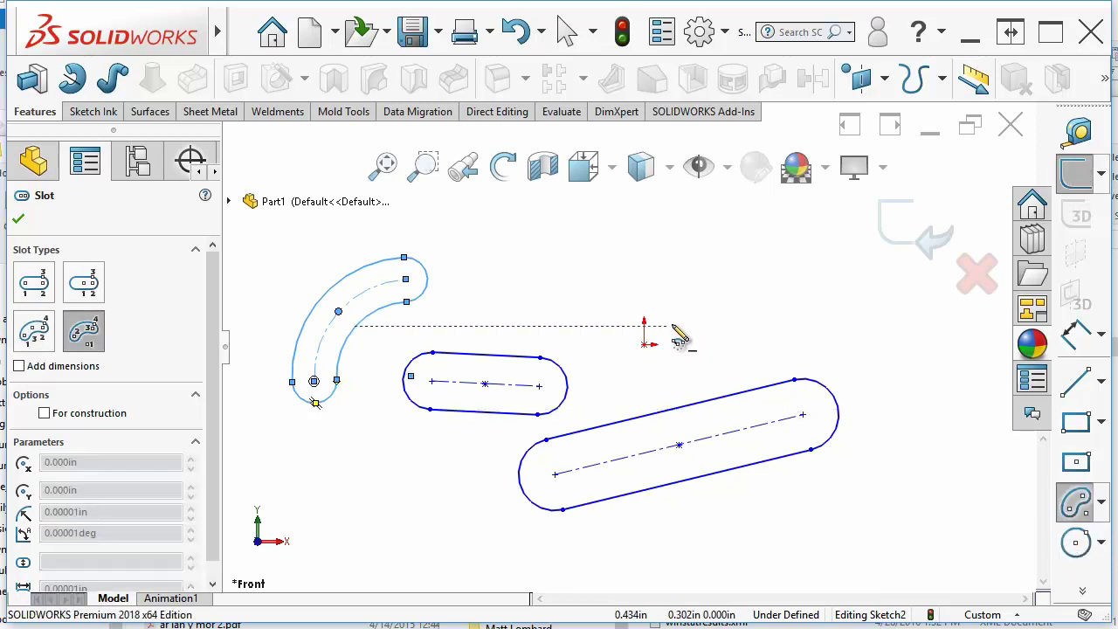
pyautogui.click(702, 319)
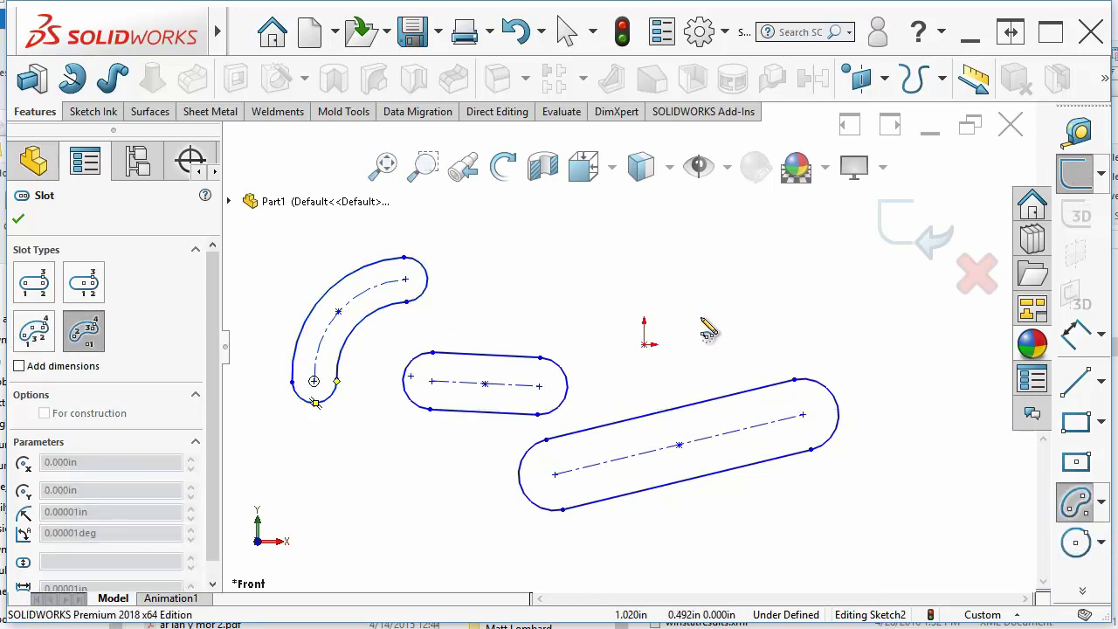
pyautogui.click(701, 317)
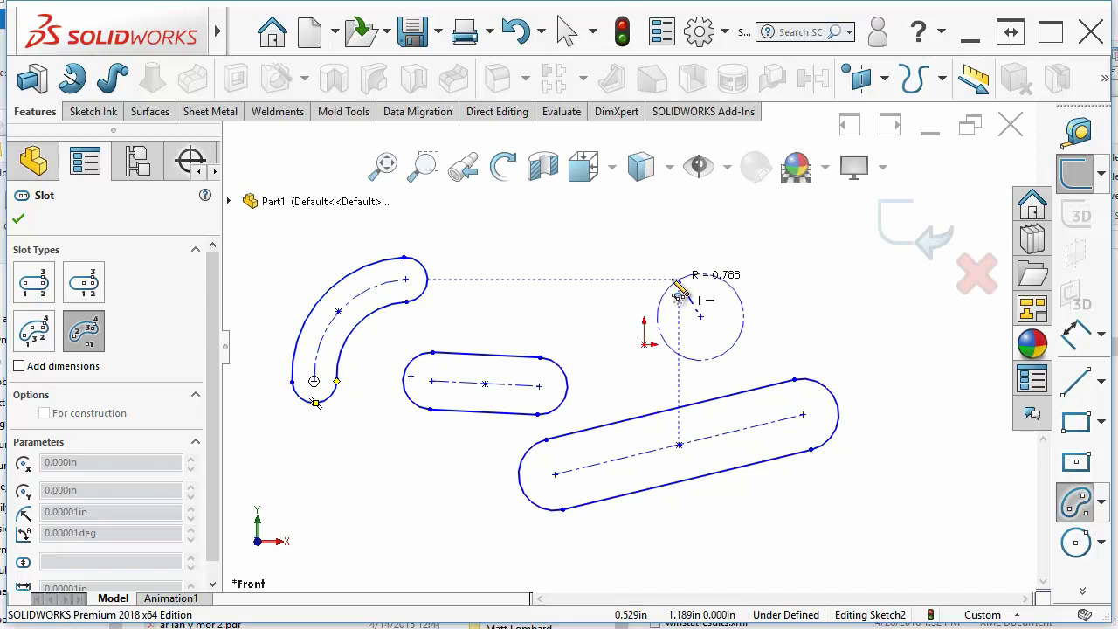
pyautogui.click(620, 304)
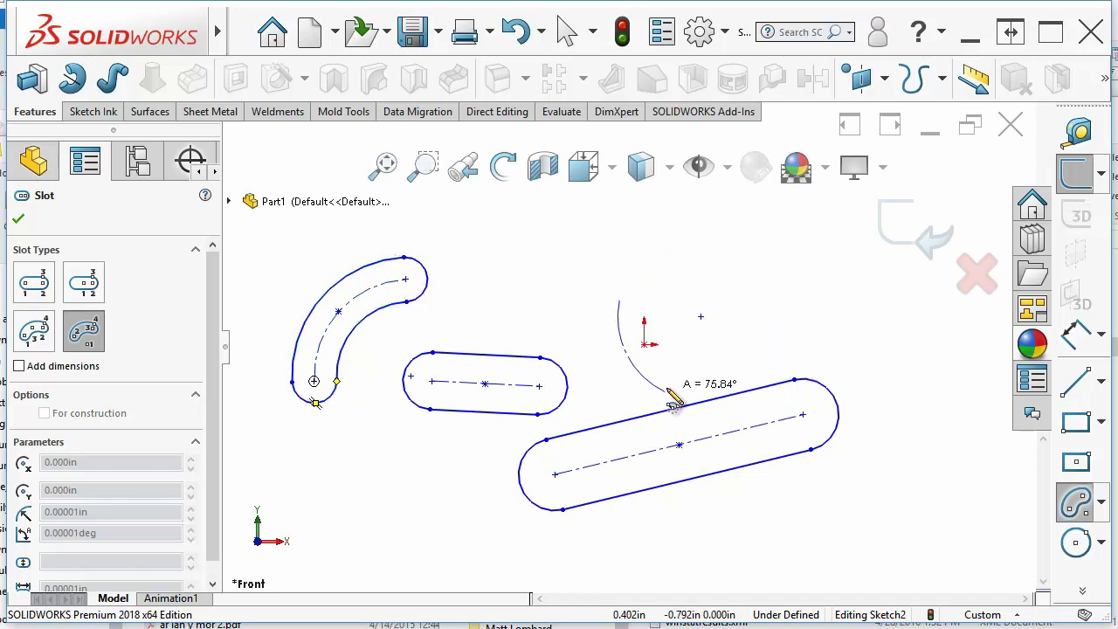
pyautogui.click(647, 381)
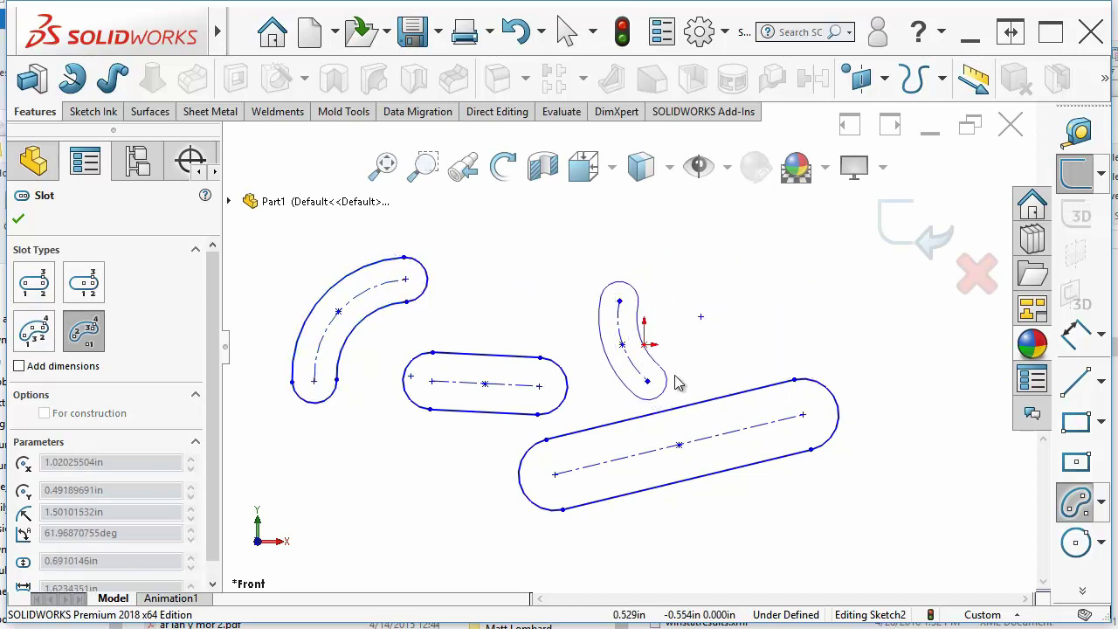
pyautogui.click(678, 380)
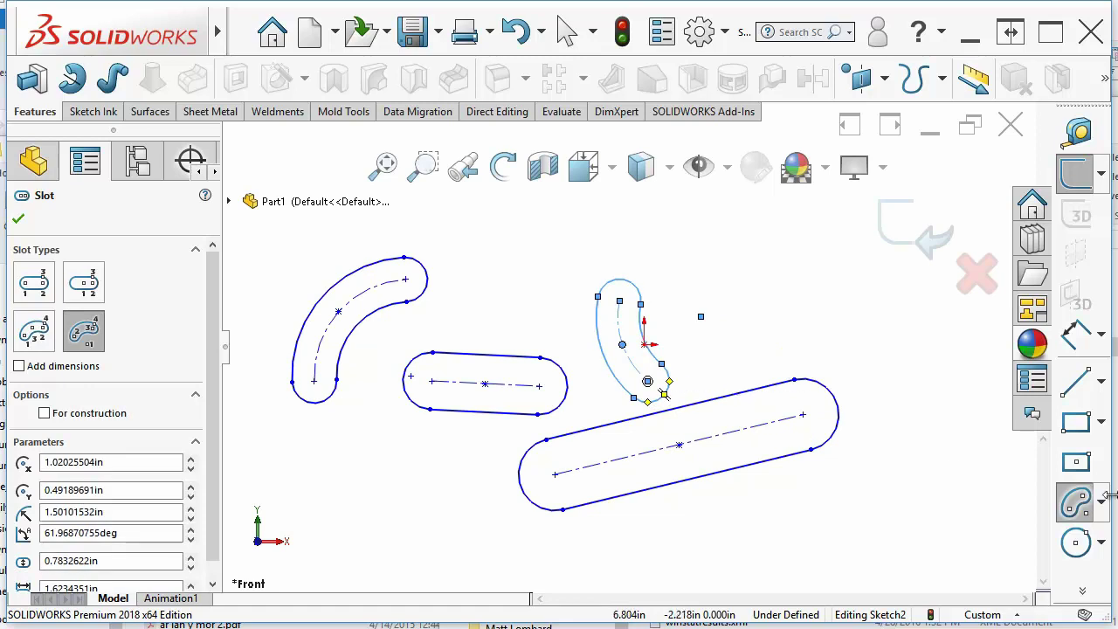
# - Start a sketch text, clear its preselected curves and use the long sloping slot's centerline as the curve instead
pyautogui.click(1082, 590)
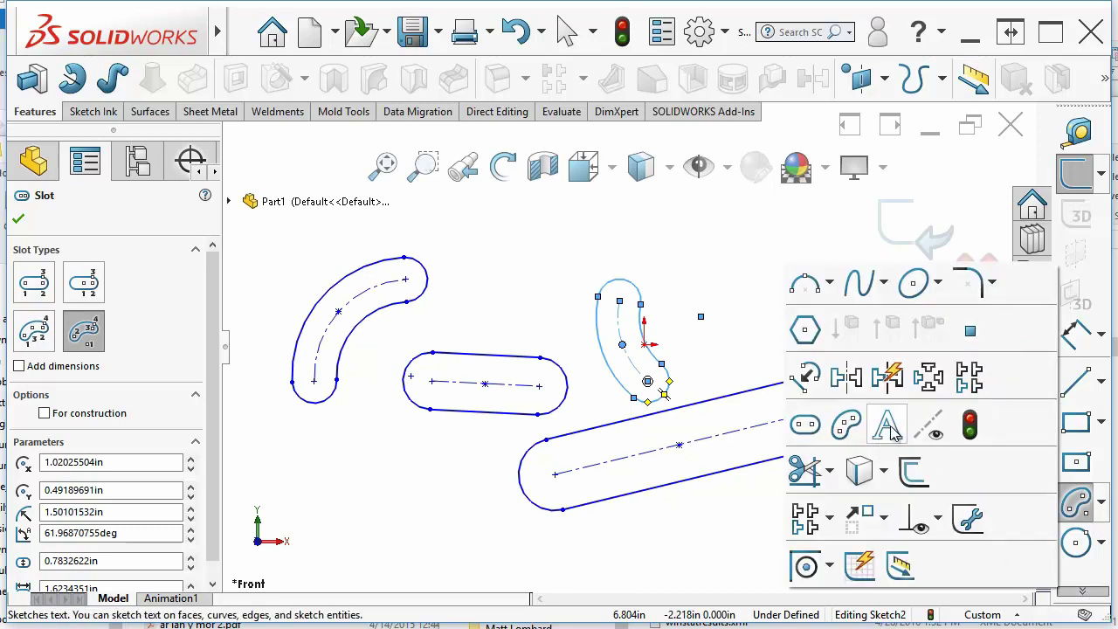
pyautogui.click(888, 427)
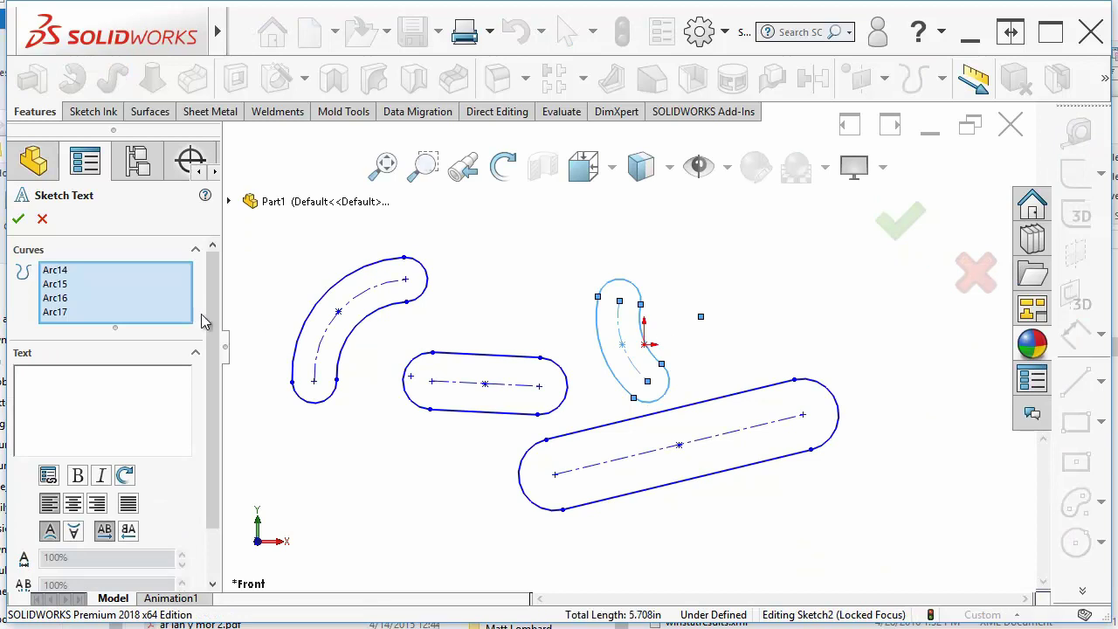
pyautogui.rightClick(115, 311)
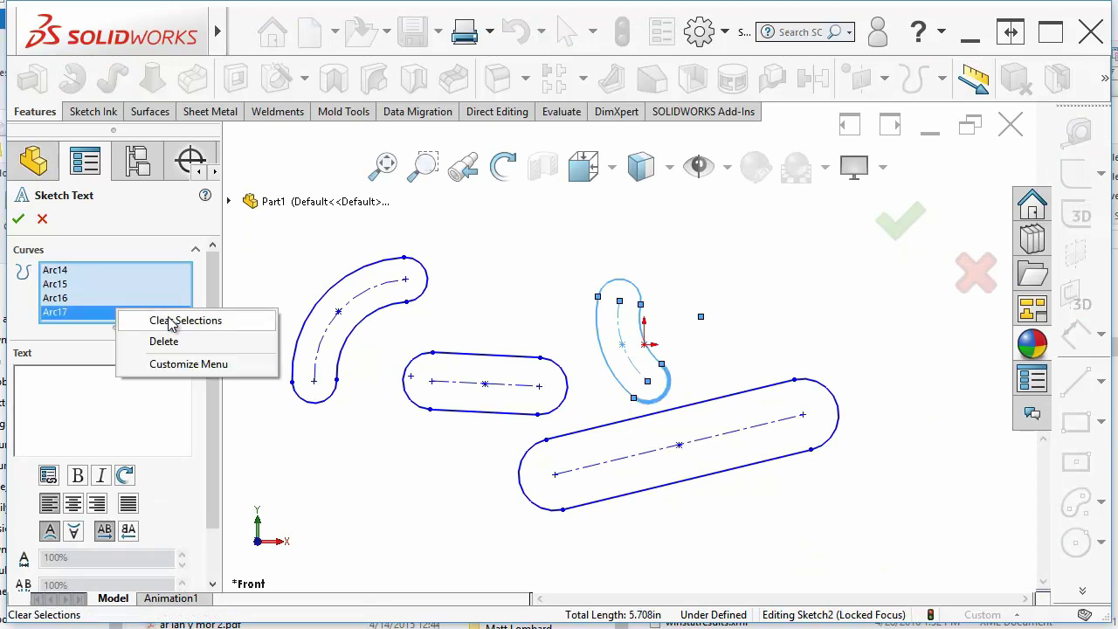
pyautogui.click(171, 321)
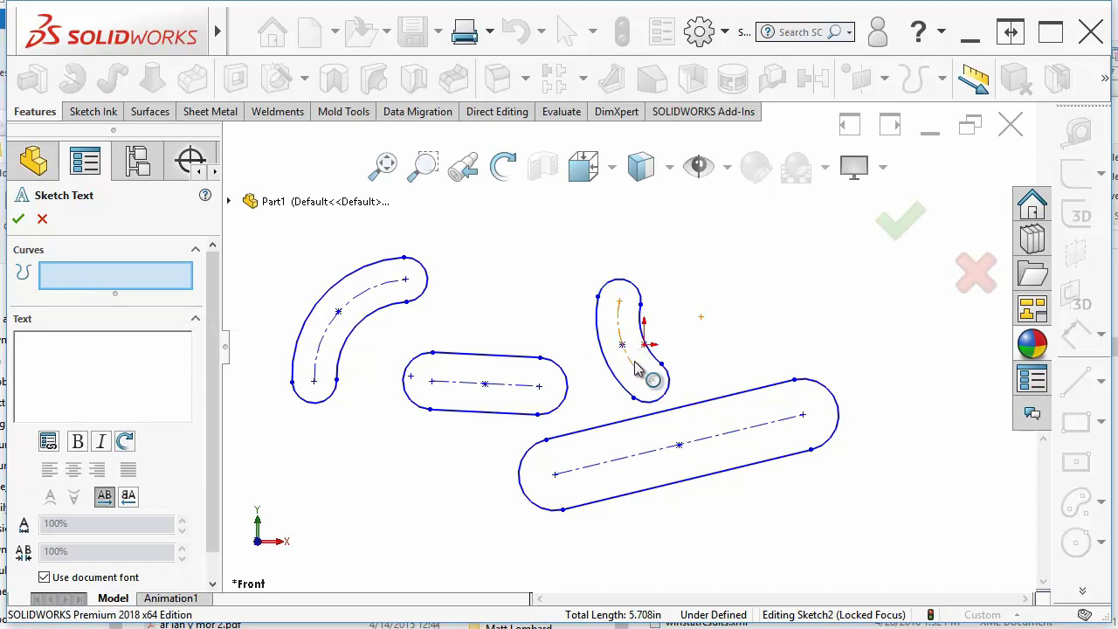
pyautogui.click(646, 452)
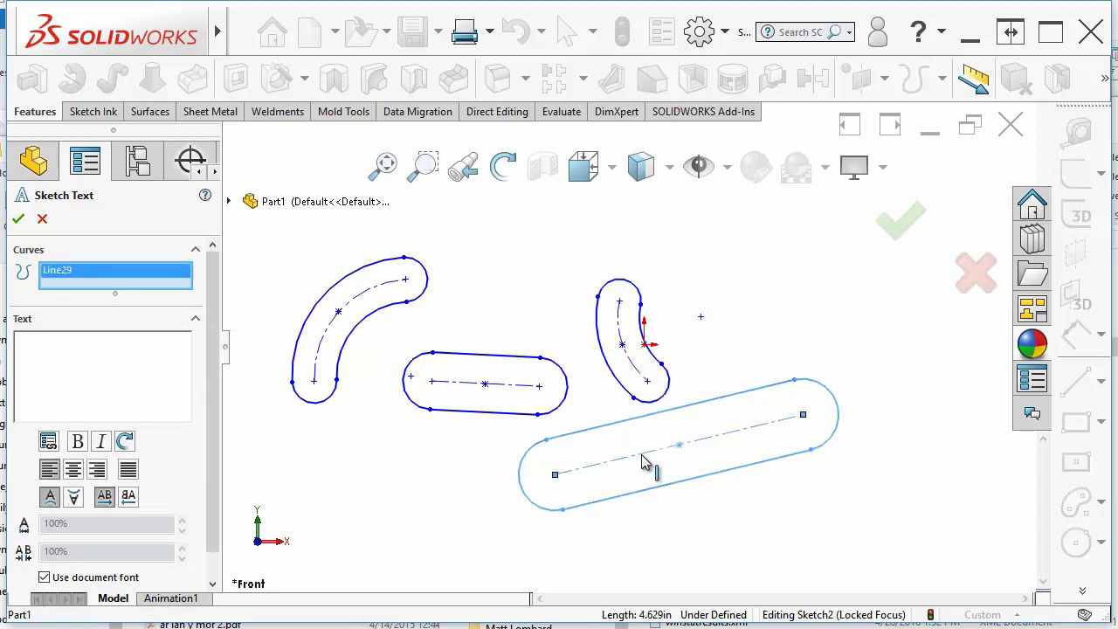
# - Enter the sketch text "Put Some Sketch Text In Here" and fully justify it along the centerline
pyautogui.click(60, 369)
pyautogui.write('Put Some S')
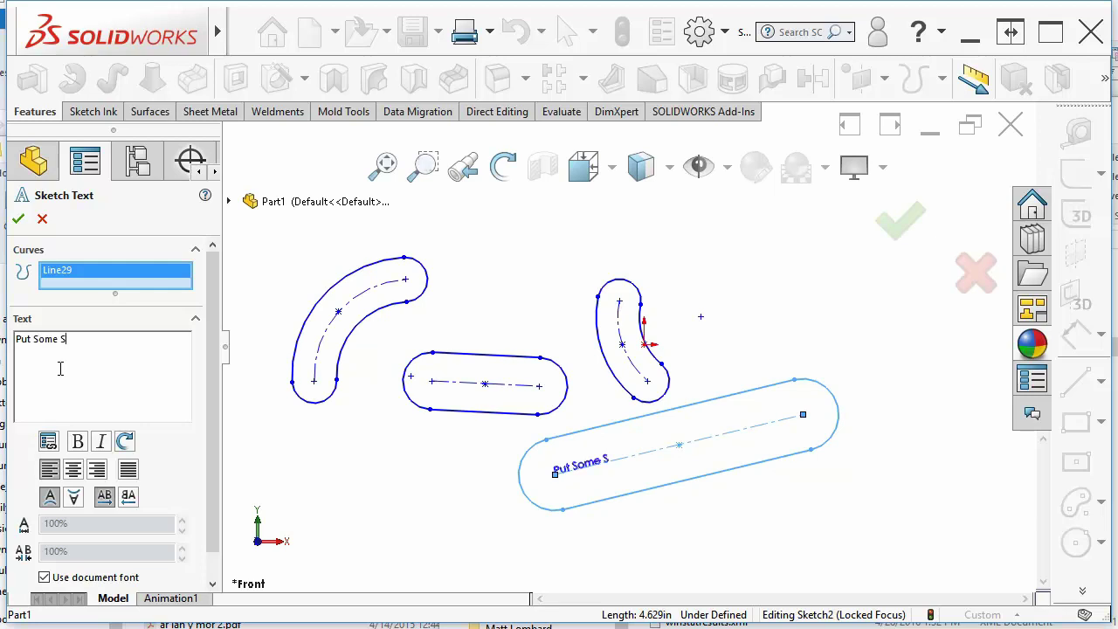
pyautogui.write('ketch Text In Here')
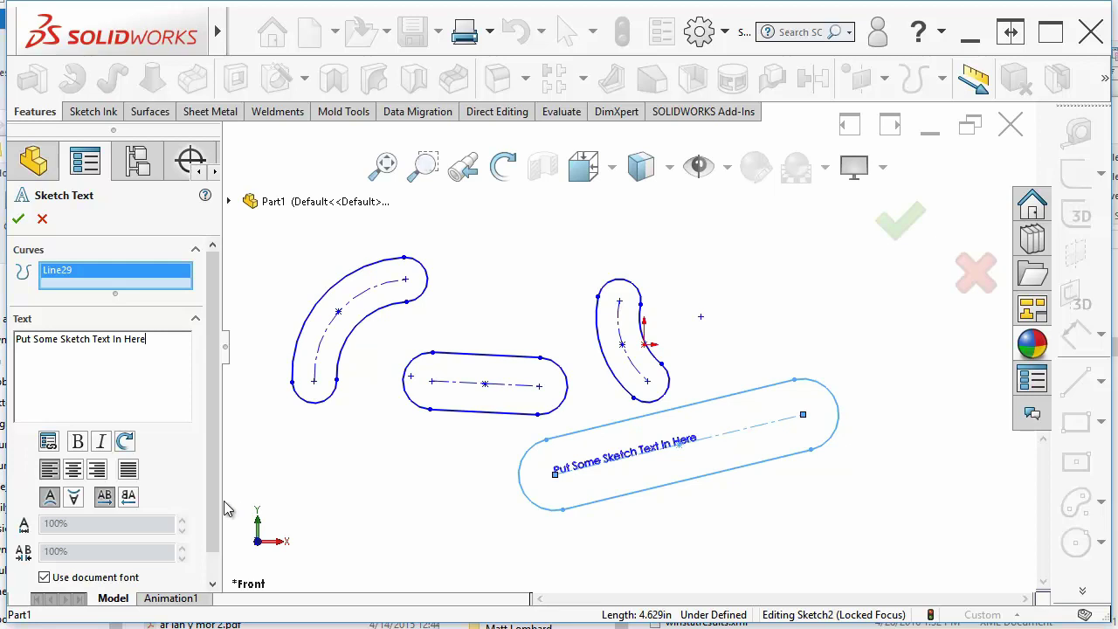
pyautogui.click(128, 470)
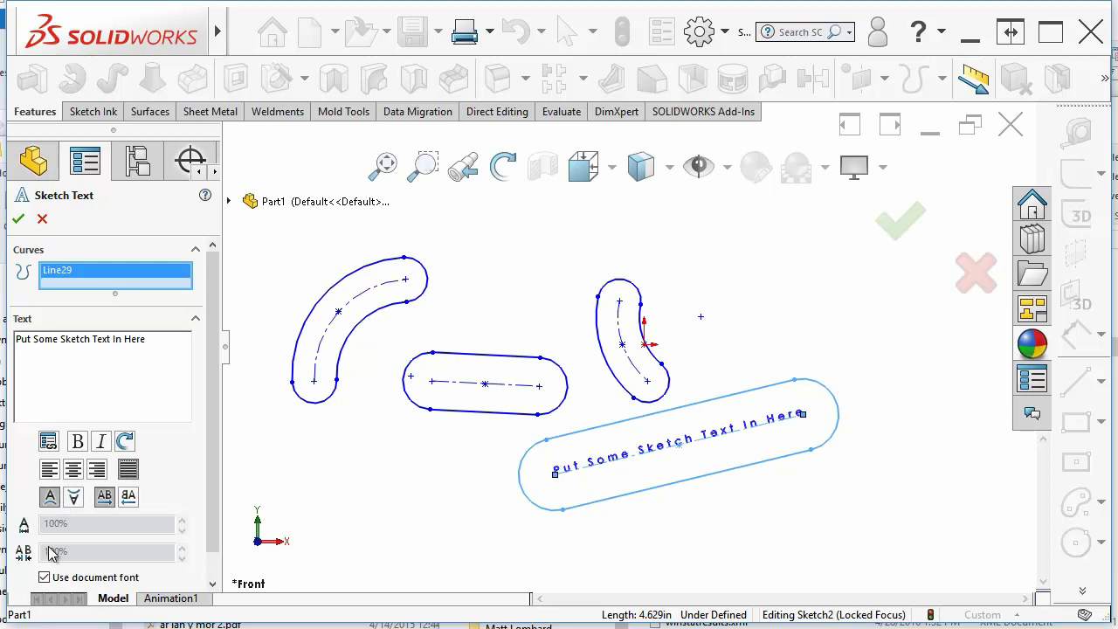
# - Stop using the document font for the sketch text and set its width factor to 270%
pyautogui.click(44, 577)
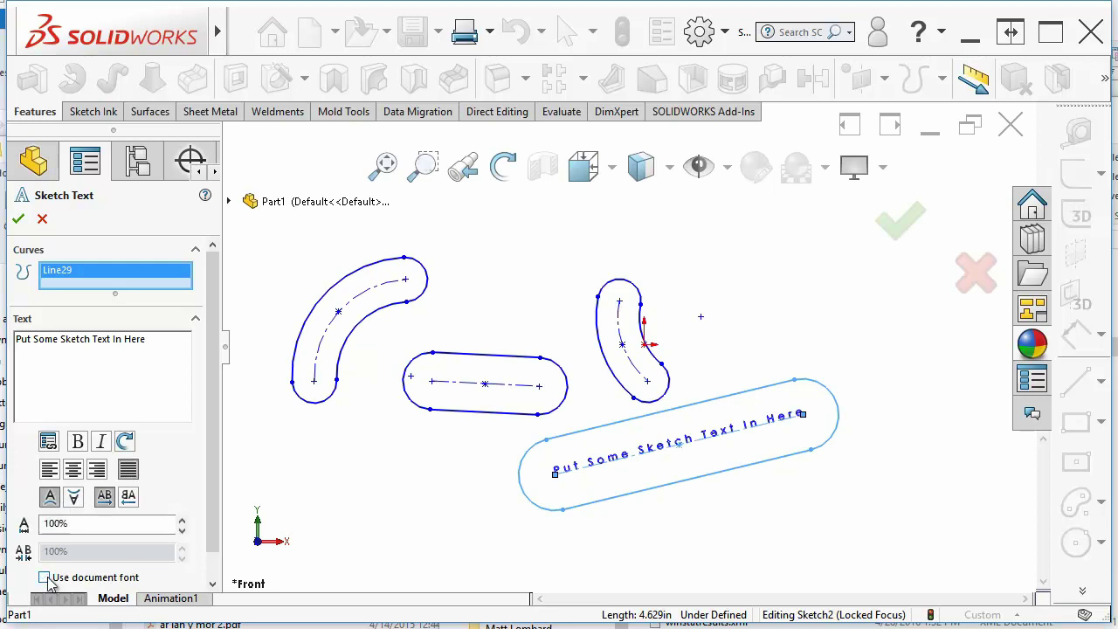
pyautogui.click(182, 518)
pyautogui.click(182, 519)
pyautogui.click(183, 519)
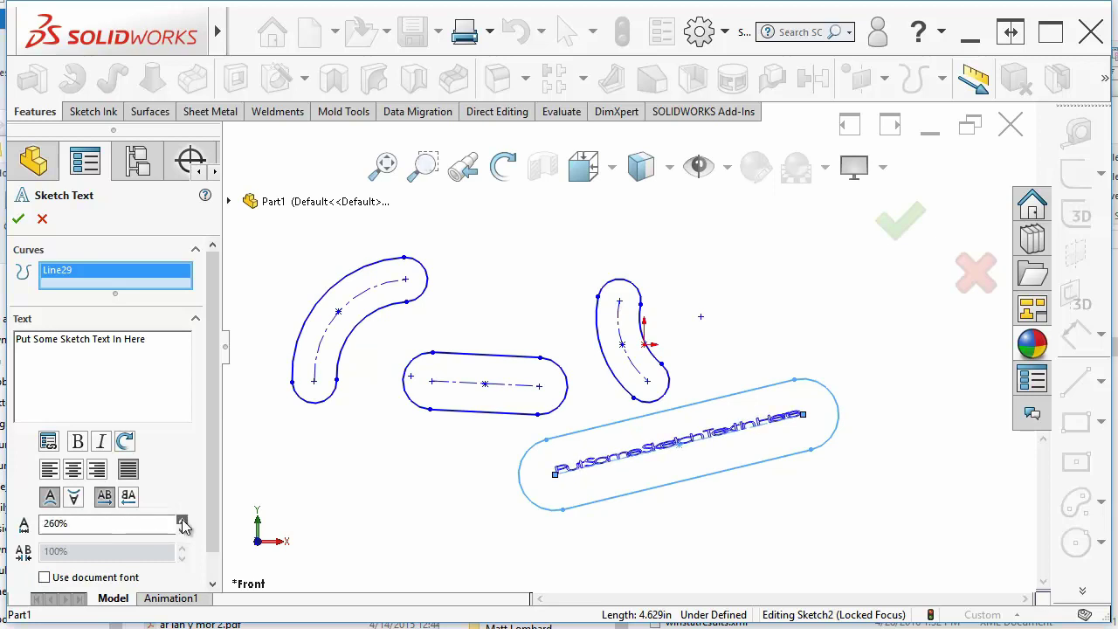
# - Try flipping the sketch text vertically and then horizontally, restoring the original orientation after each
pyautogui.click(74, 500)
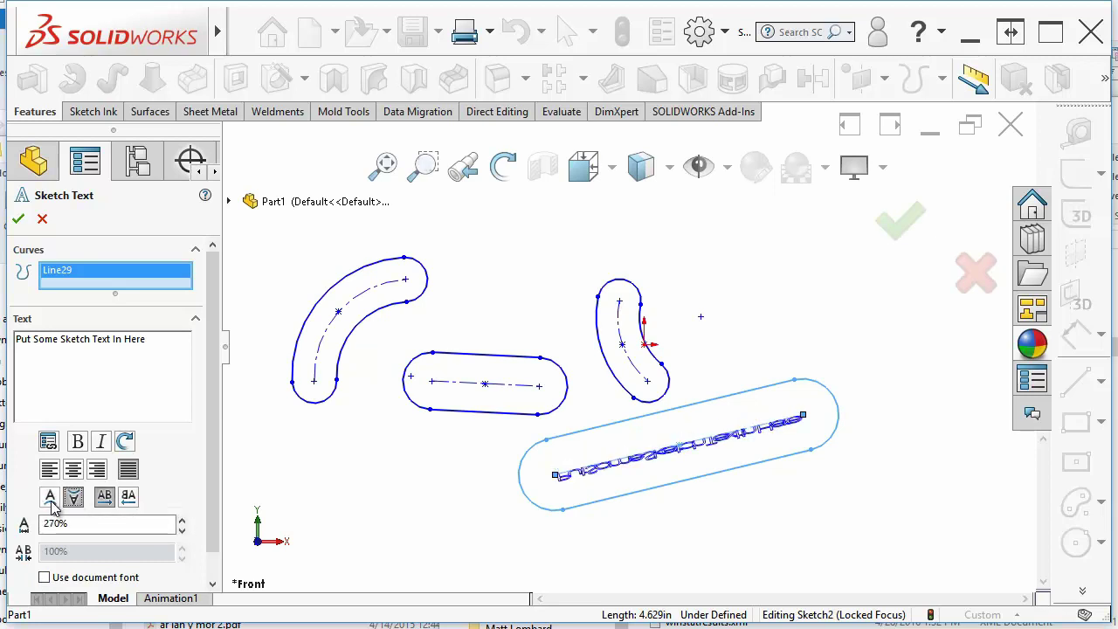
pyautogui.click(50, 498)
pyautogui.click(128, 497)
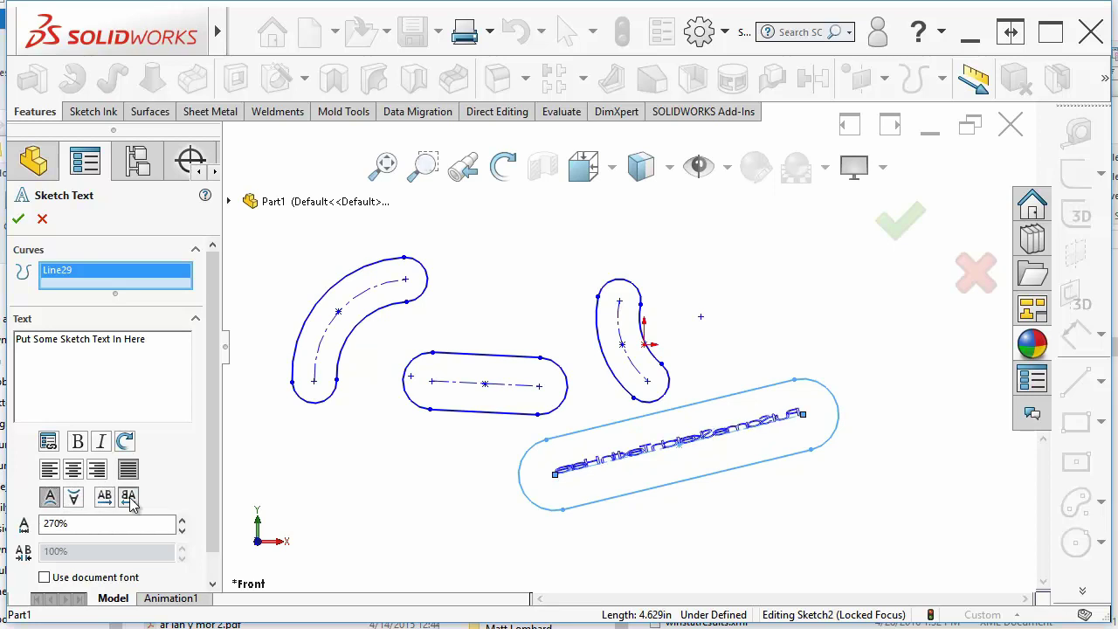
pyautogui.click(104, 497)
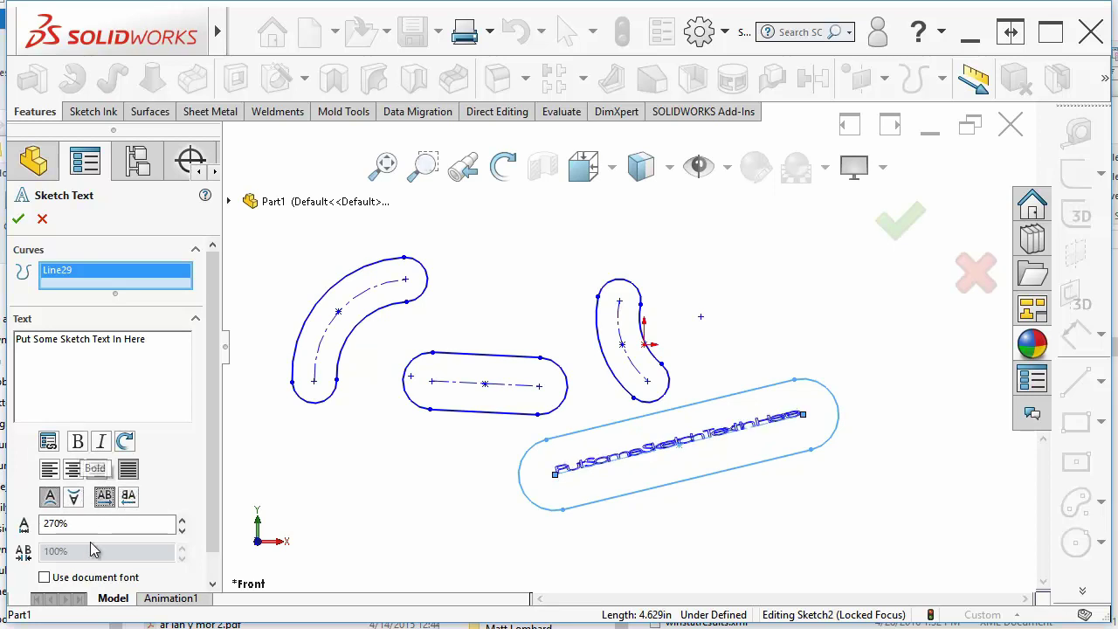
# - Make the entire sketch text string bold
pyautogui.click(155, 339)
pyautogui.moveTo(156, 339); pyautogui.dragTo(13, 340)
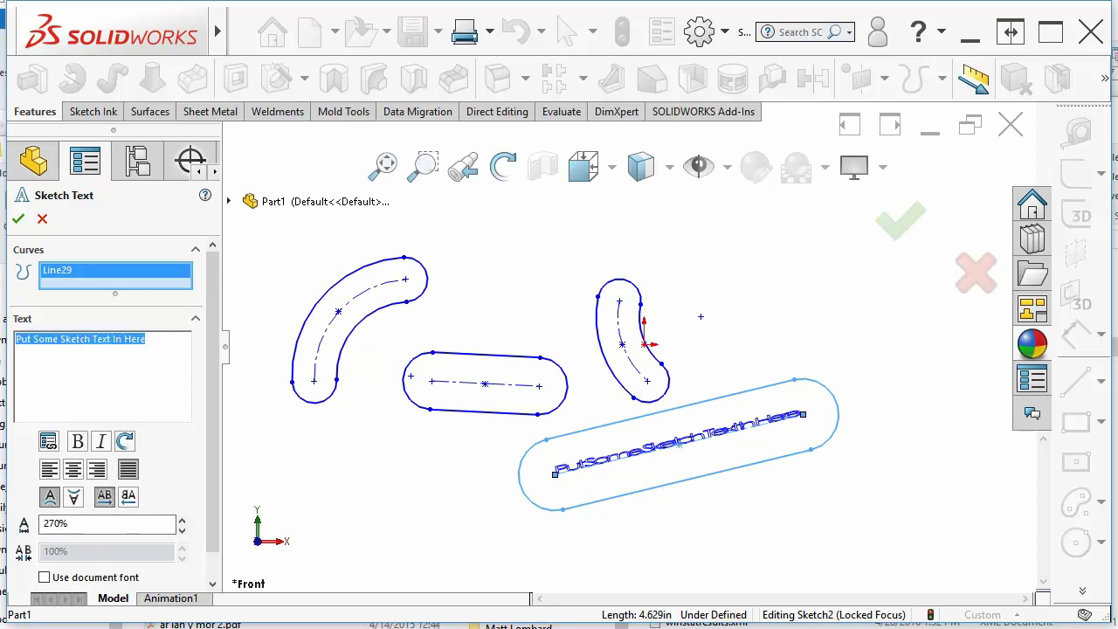
pyautogui.click(76, 442)
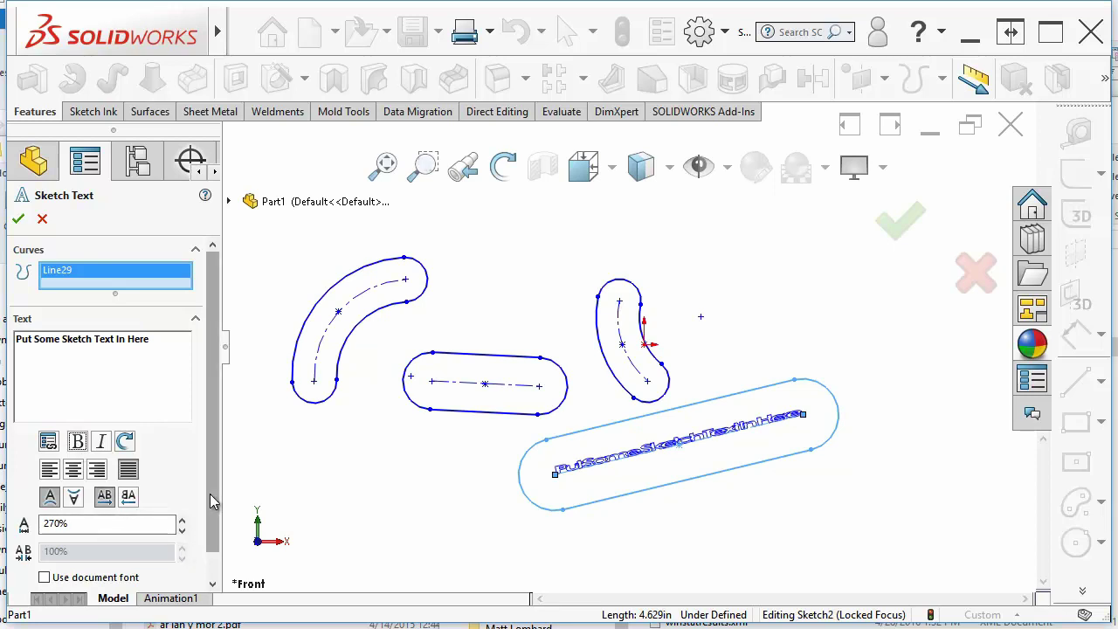
# - Change the sketch text's font to Yu Gothic
pyautogui.scroll(-1, 210, 494)
pyautogui.click(83, 572)
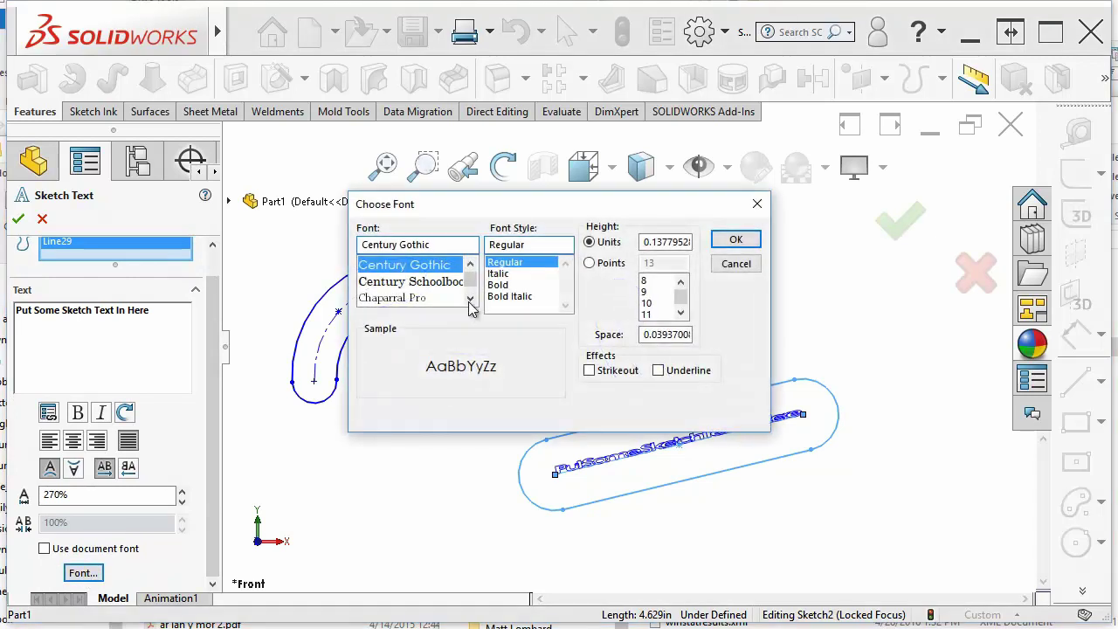
pyautogui.moveTo(471, 287); pyautogui.dragTo(470, 293)
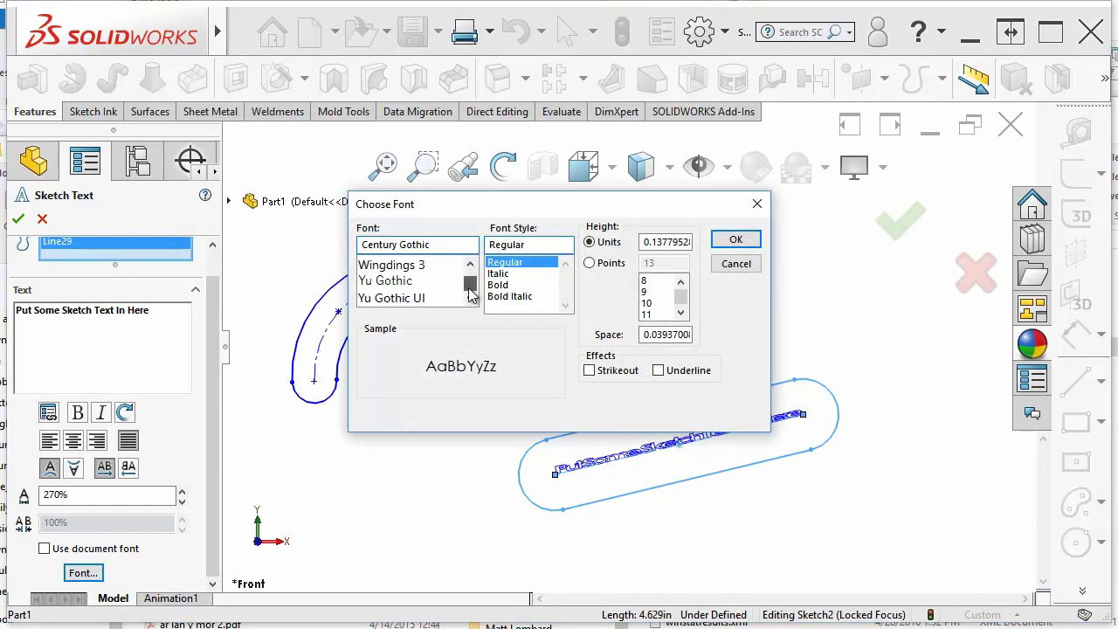
pyautogui.click(377, 281)
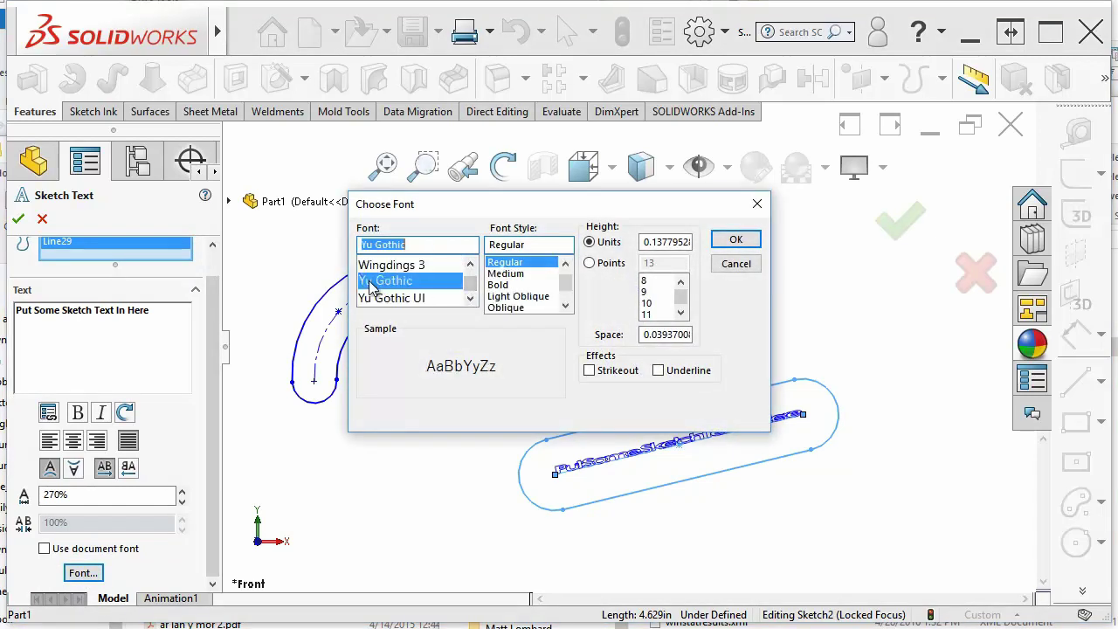
pyautogui.click(737, 240)
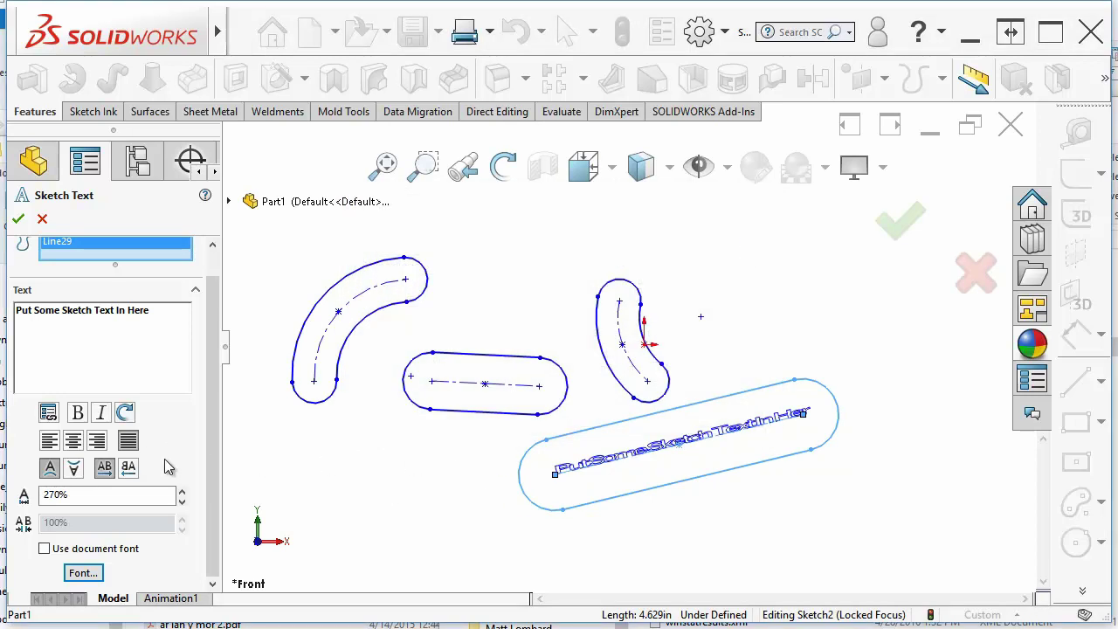
# - Remove the bold formatting from the entire text string and accept the sketch text
pyautogui.moveTo(157, 315); pyautogui.dragTo(11, 316)
pyautogui.click(77, 411)
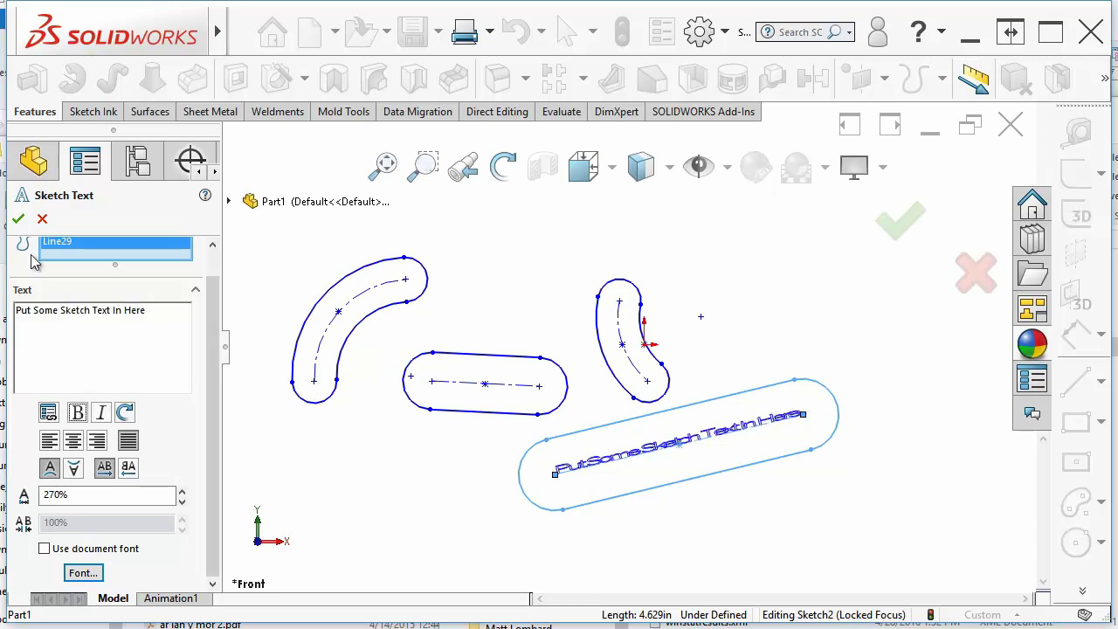
pyautogui.click(18, 219)
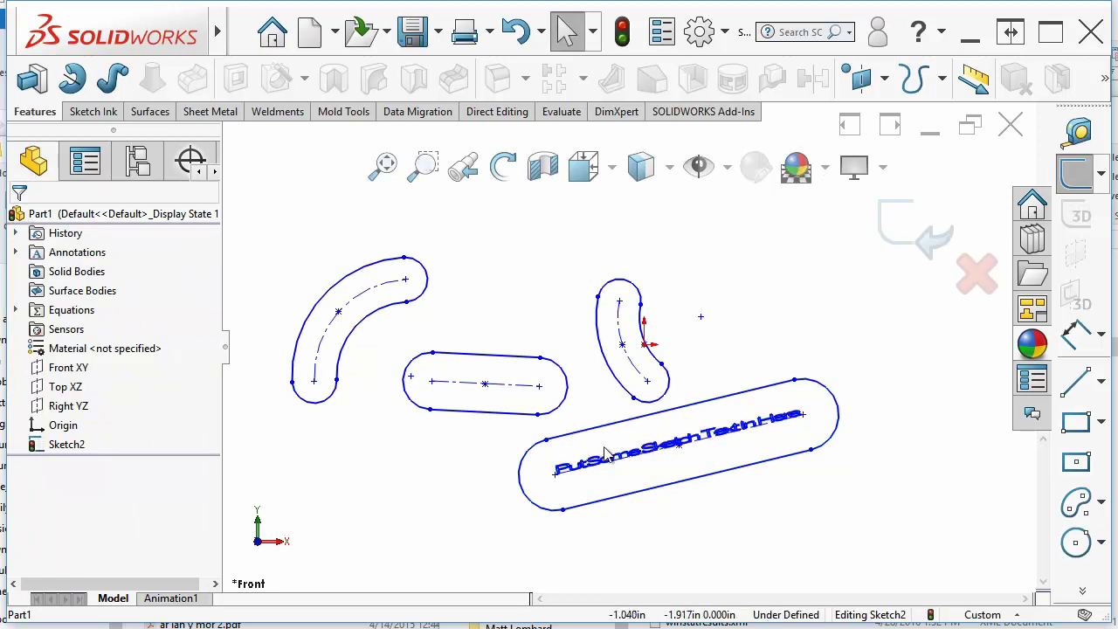
# - Inspect the finished sketch text up close, reopen its settings and close them without changes
pyautogui.scroll(1, 634, 452)
pyautogui.scroll(-4, 632, 425)
pyautogui.scroll(-3, 664, 443)
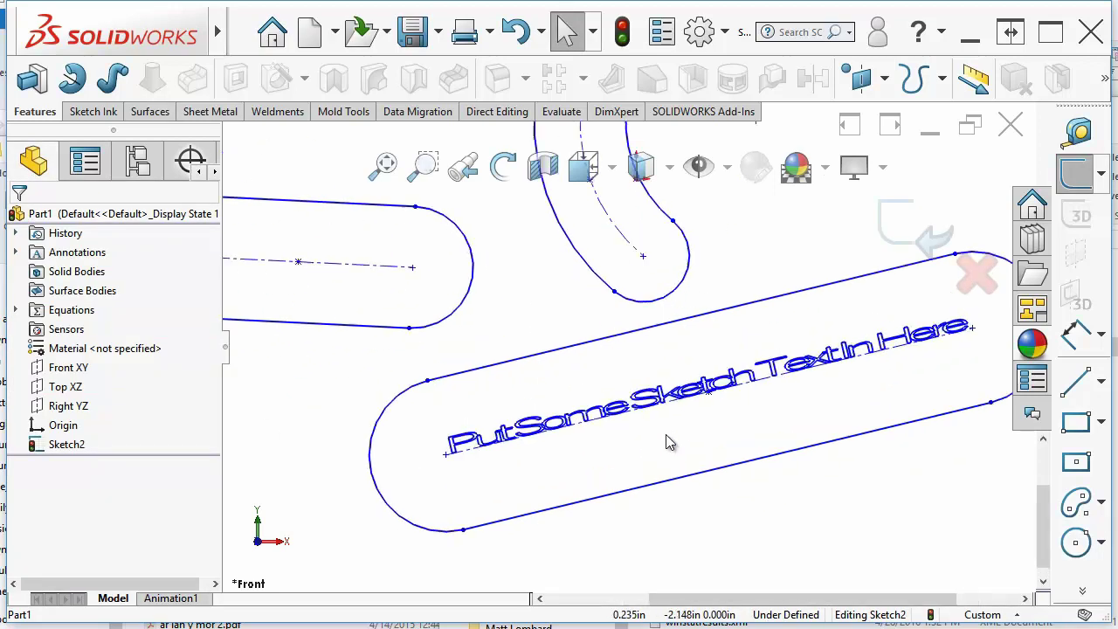
pyautogui.doubleClick(463, 442)
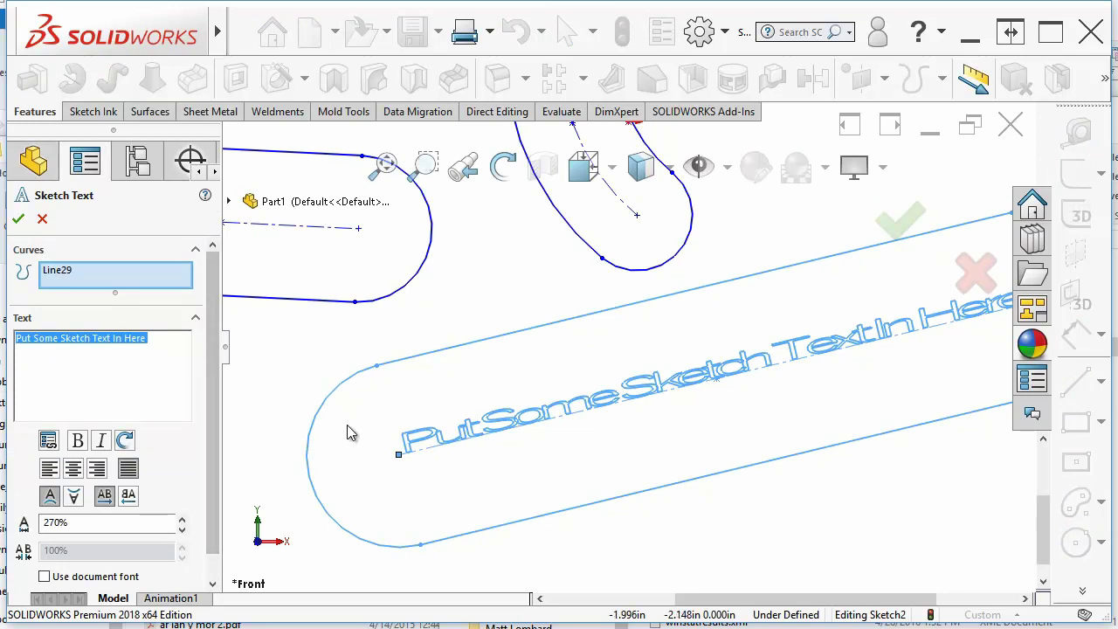
pyautogui.click(18, 219)
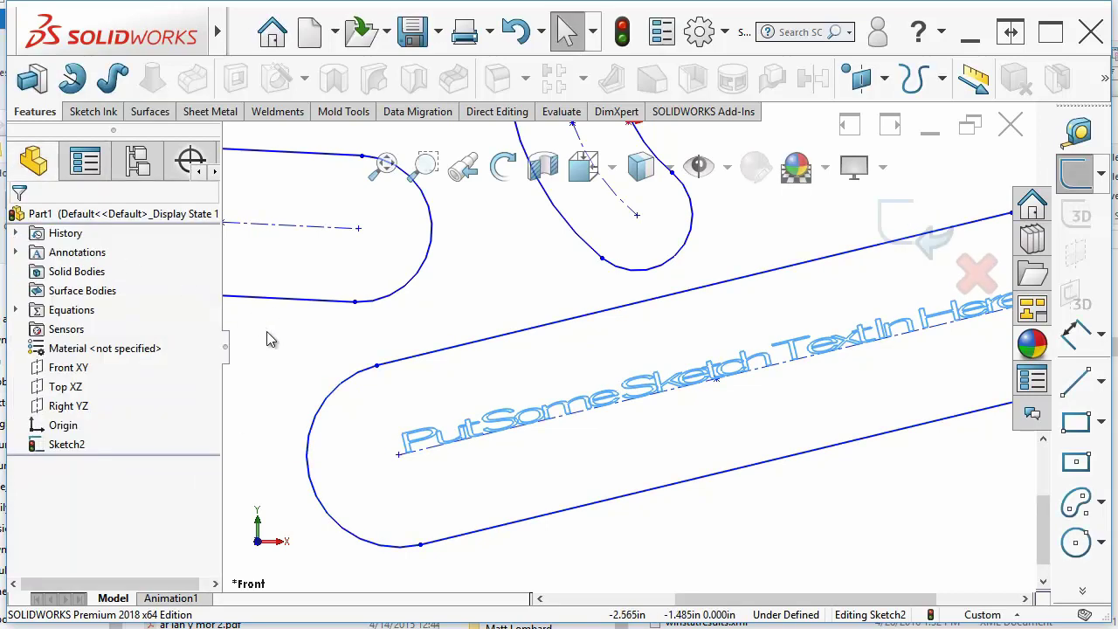
# - Dissolve the sketch text in the long sloping slot into individual sketch entities and inspect the letters up close
pyautogui.rightClick(404, 446)
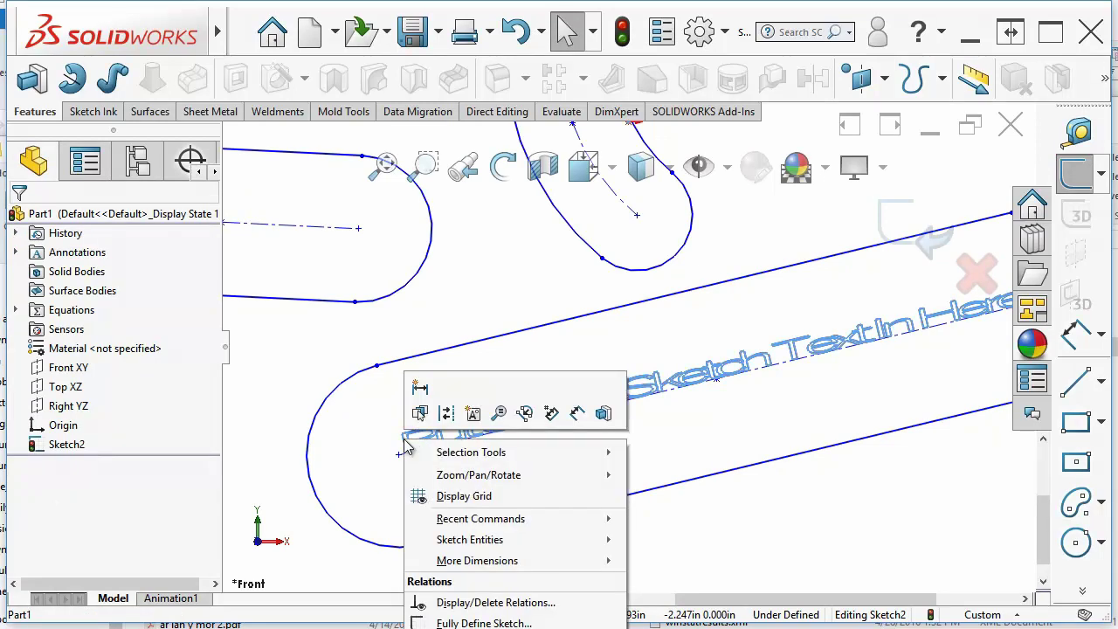
pyautogui.click(798, 481)
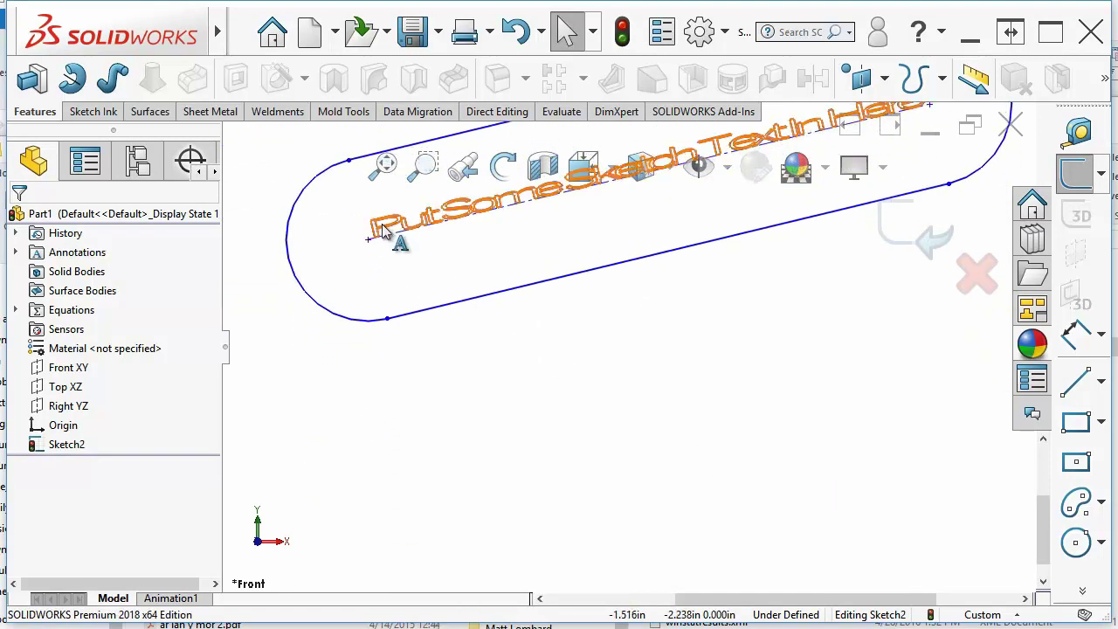
pyautogui.rightClick(383, 230)
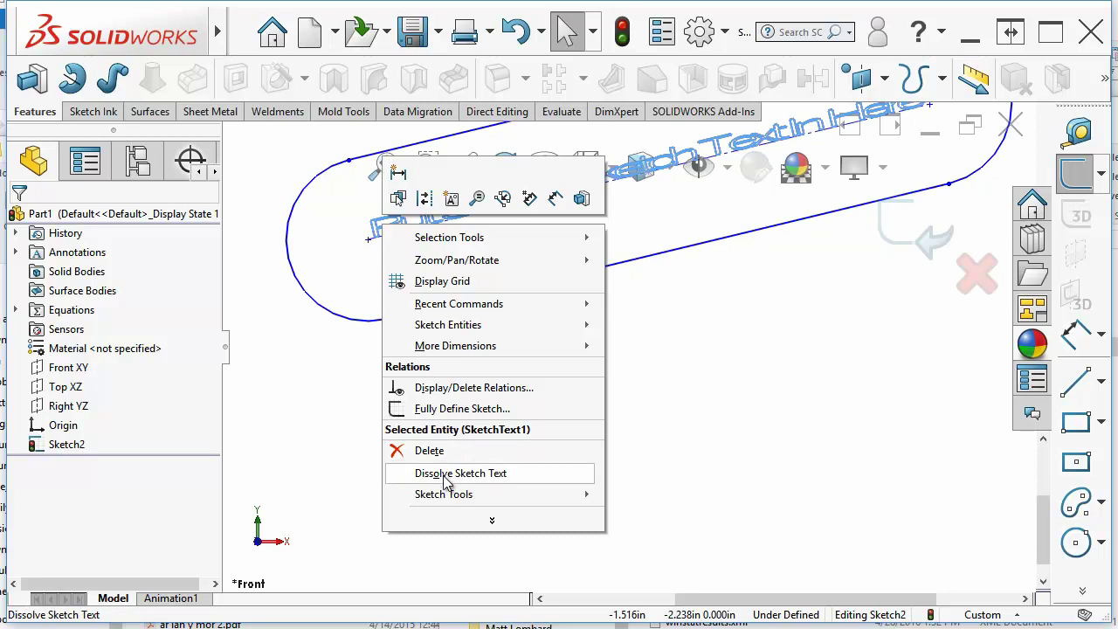
pyautogui.click(444, 476)
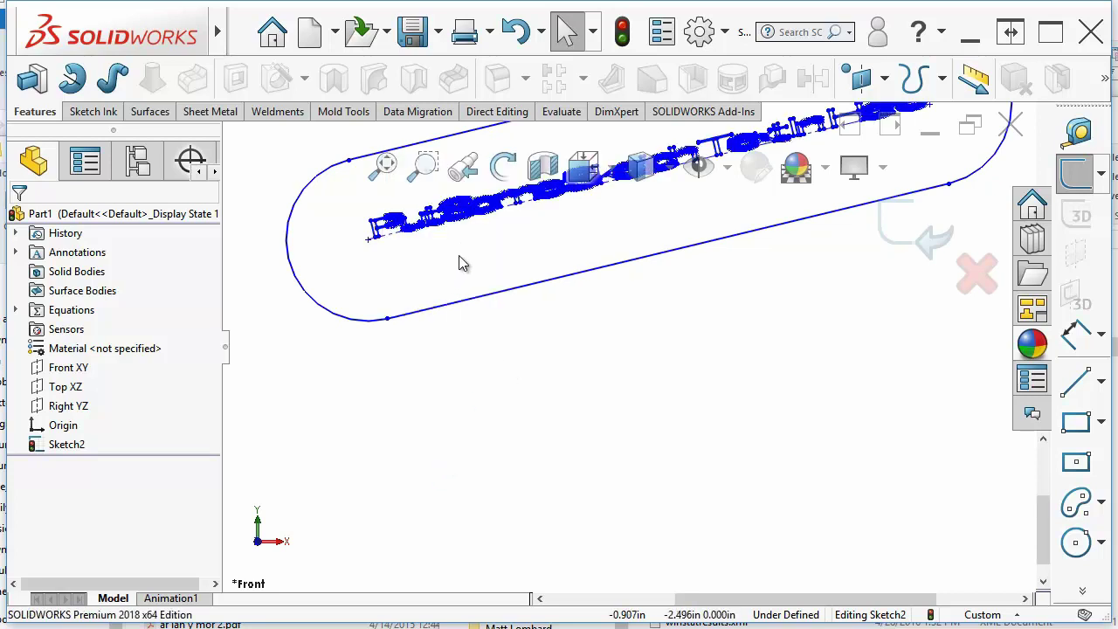
pyautogui.scroll(-2, 476, 263)
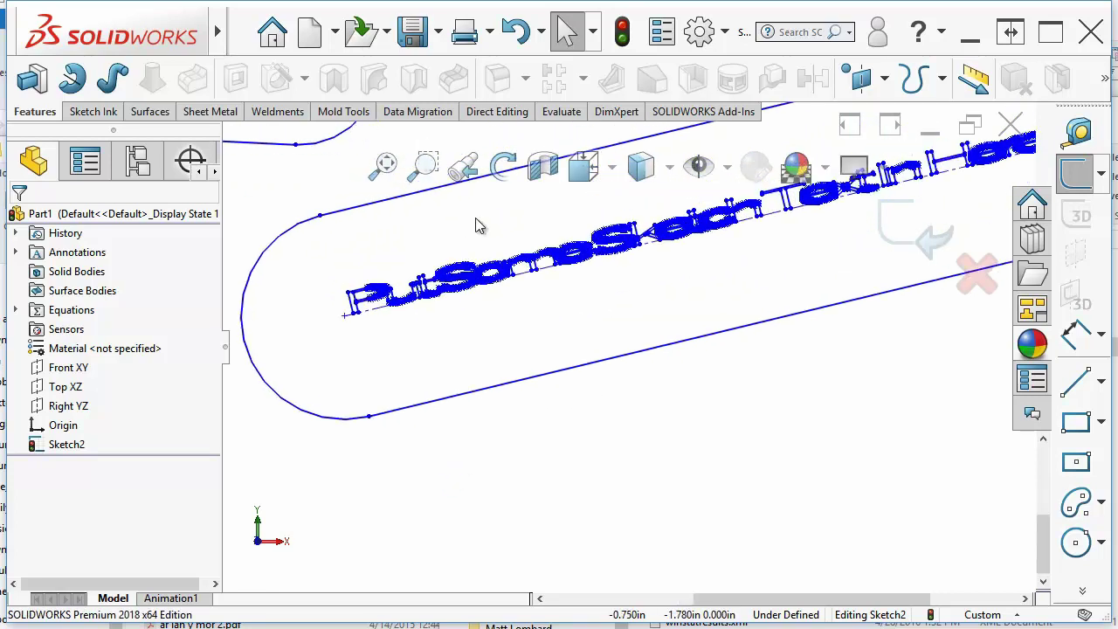
pyautogui.scroll(-6, 504, 244)
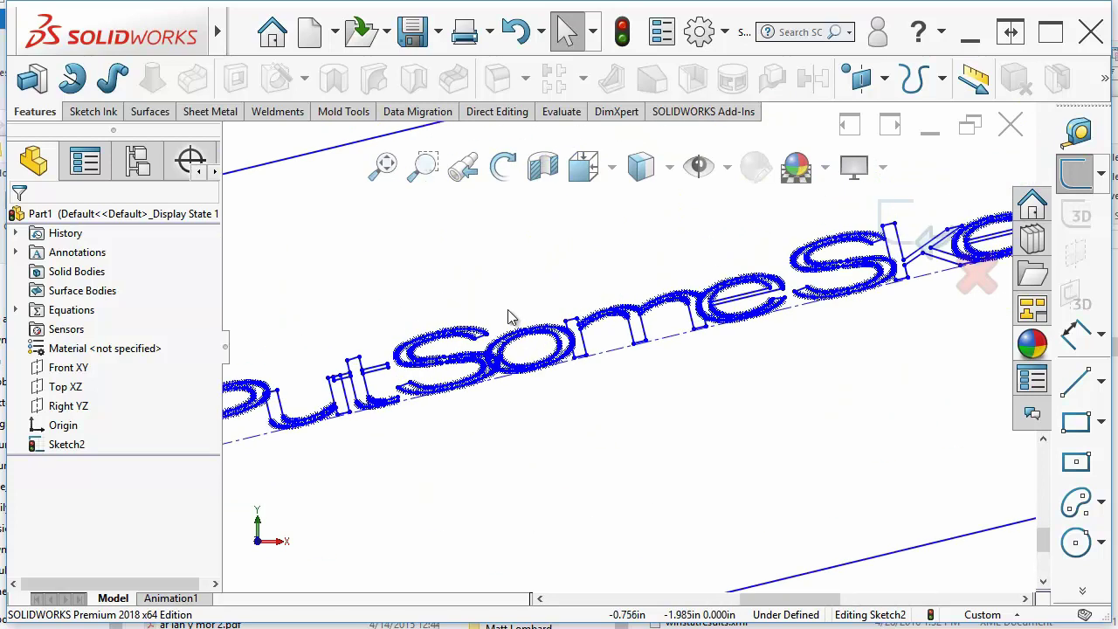
pyautogui.scroll(-1, 508, 316)
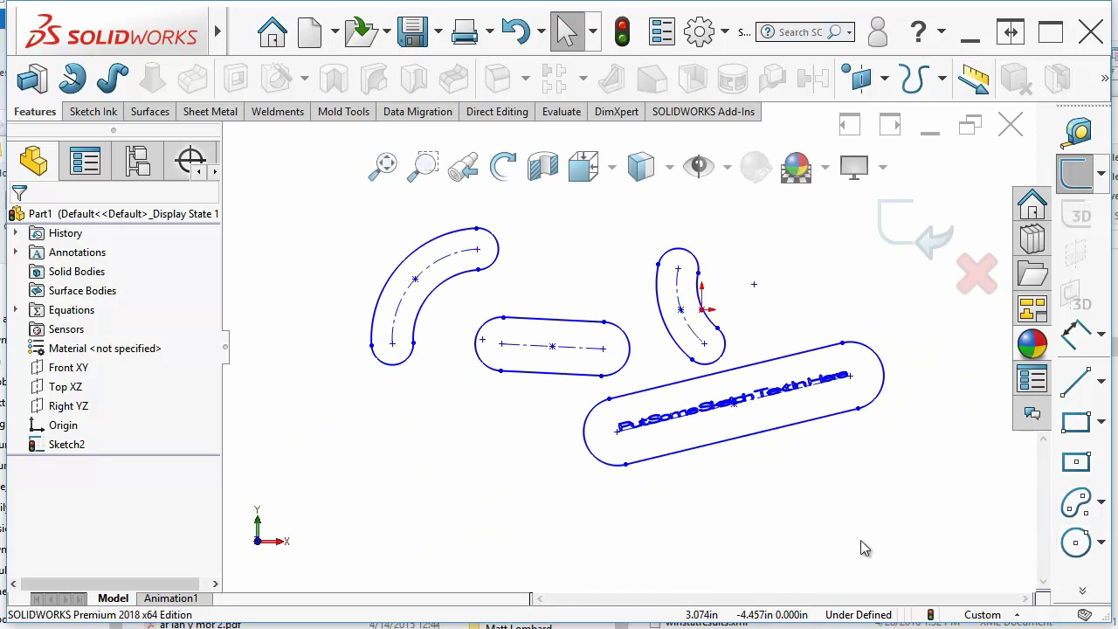
# - Review the Sketch settings in the system options and close the options
pyautogui.click(726, 34)
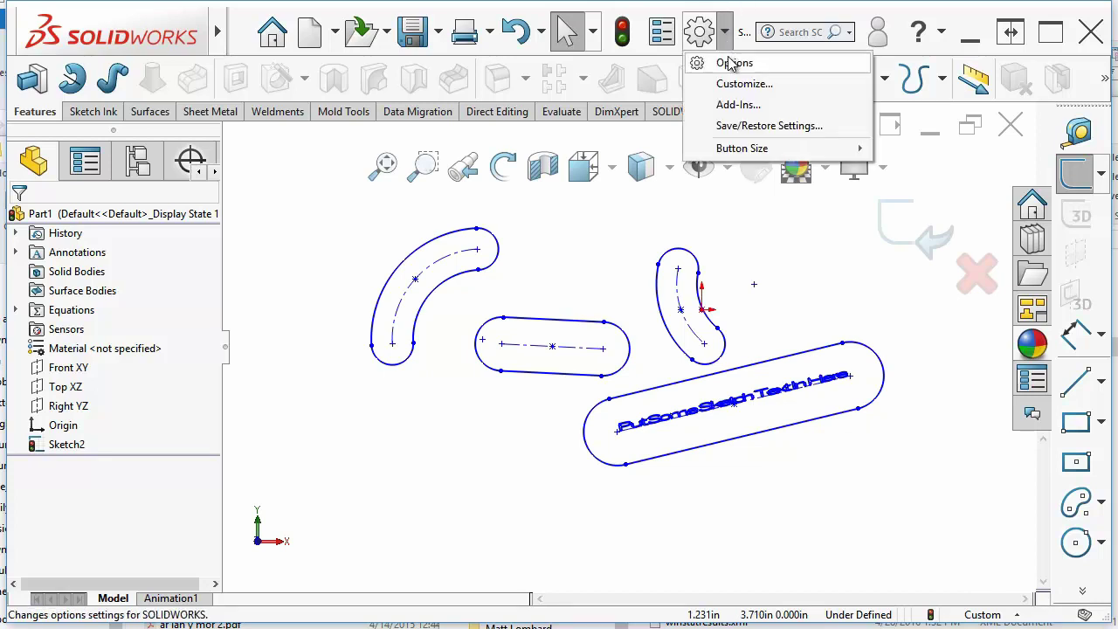
pyautogui.click(732, 64)
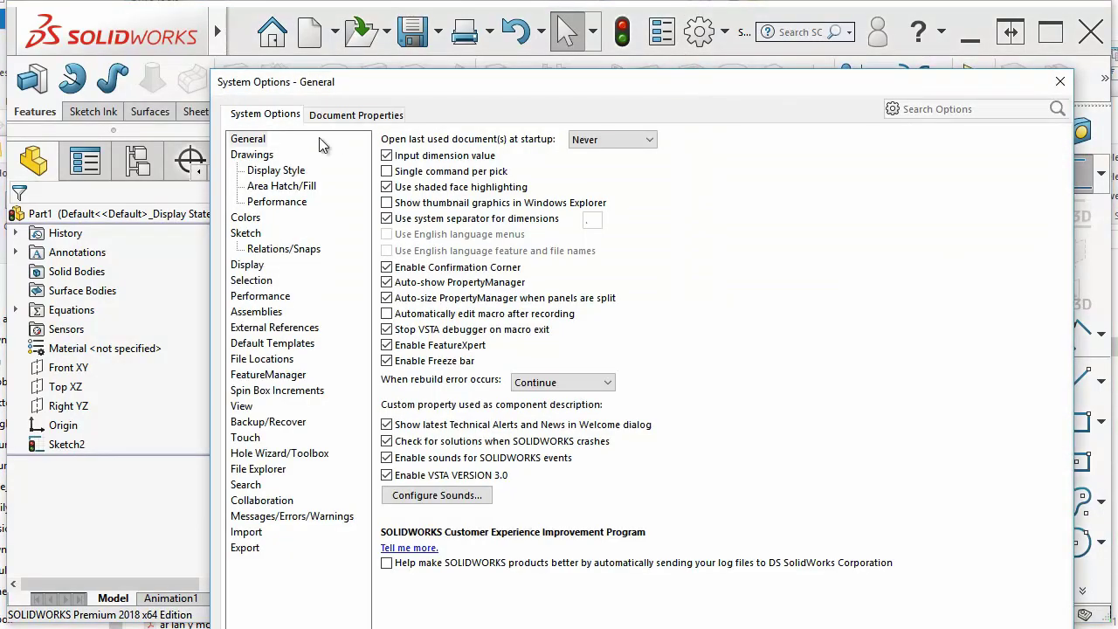
pyautogui.click(246, 233)
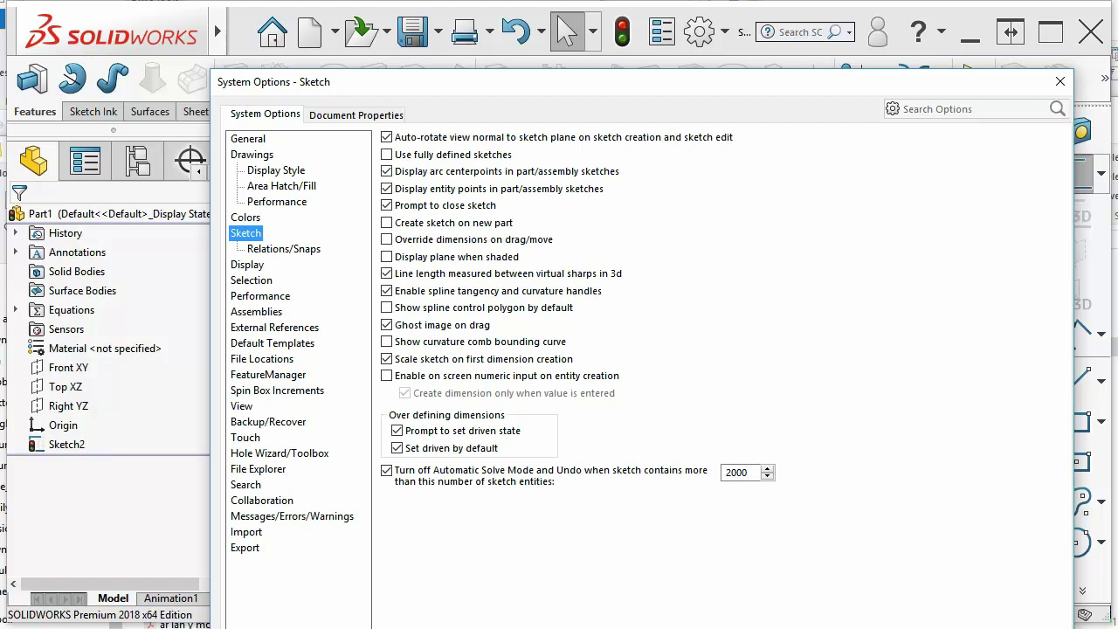
pyautogui.click(863, 628)
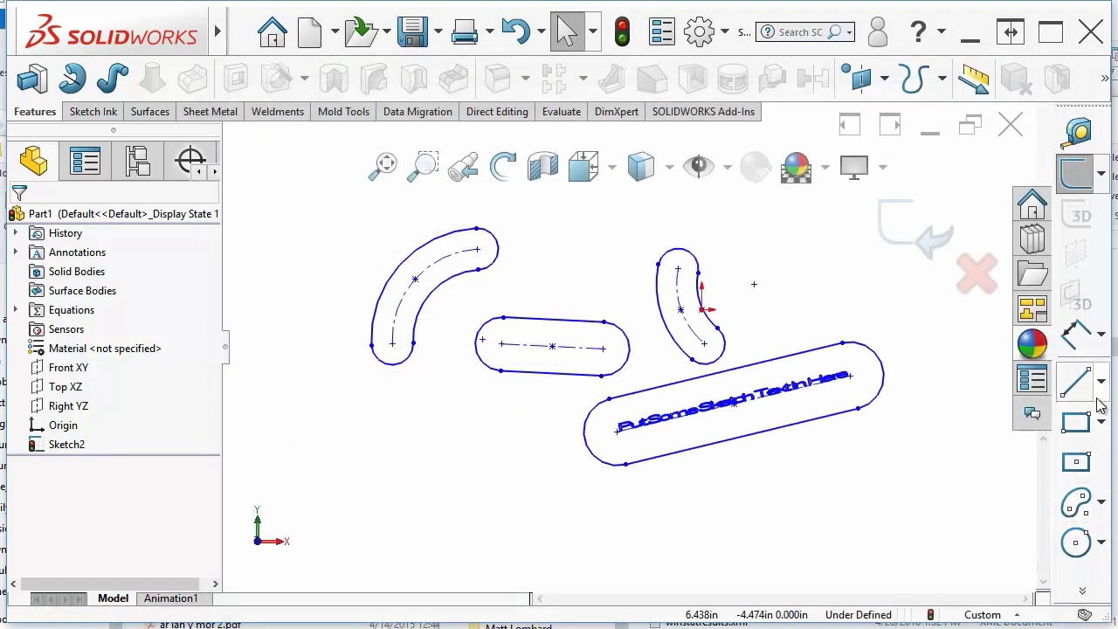
# - Sketch an upward-bulging 3 point arc below and left of the straight slot, with about 1.4 in radius
pyautogui.moveTo(1084, 592)
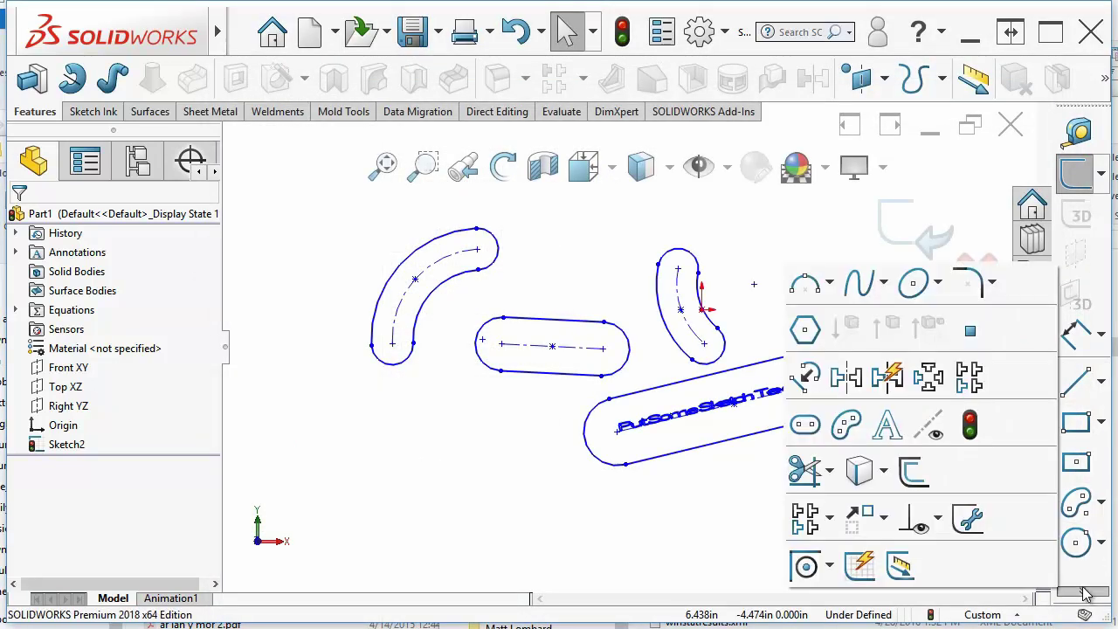
pyautogui.click(828, 283)
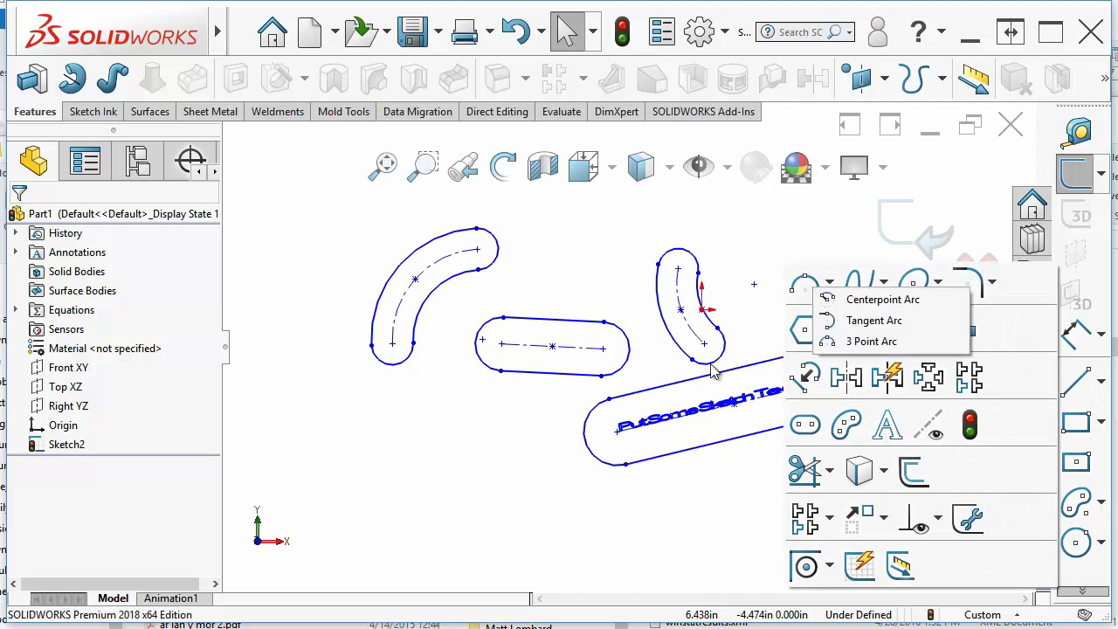
pyautogui.click(865, 342)
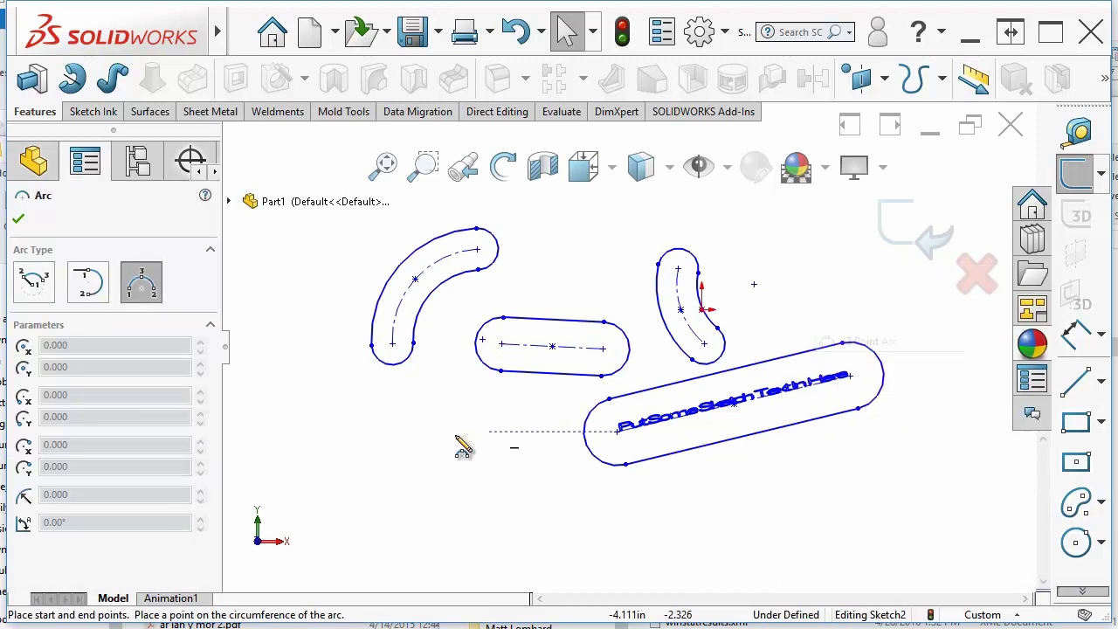
pyautogui.click(318, 485)
pyautogui.click(450, 449)
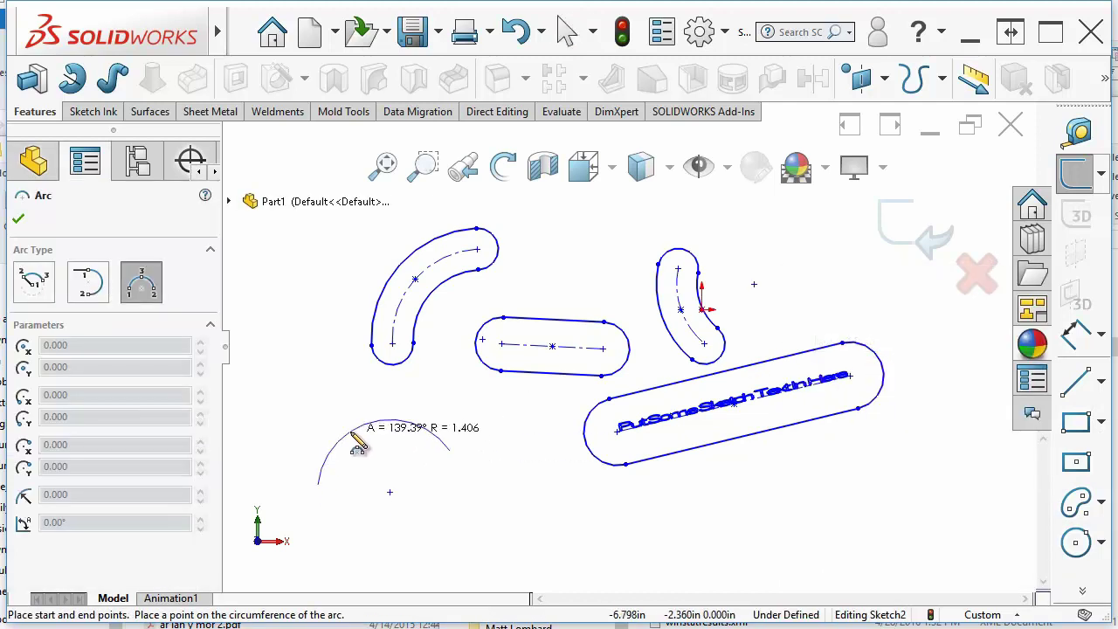
pyautogui.click(370, 414)
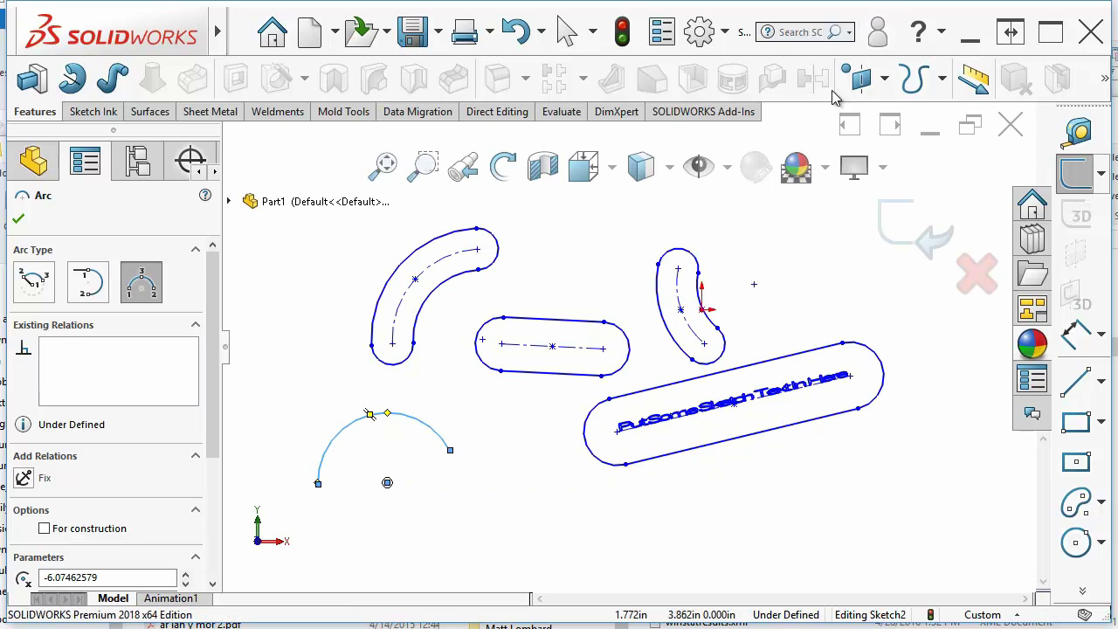
# - Review the Sketch page of the system options, including the Prompt to close sketch setting, and leave without changes
pyautogui.click(724, 32)
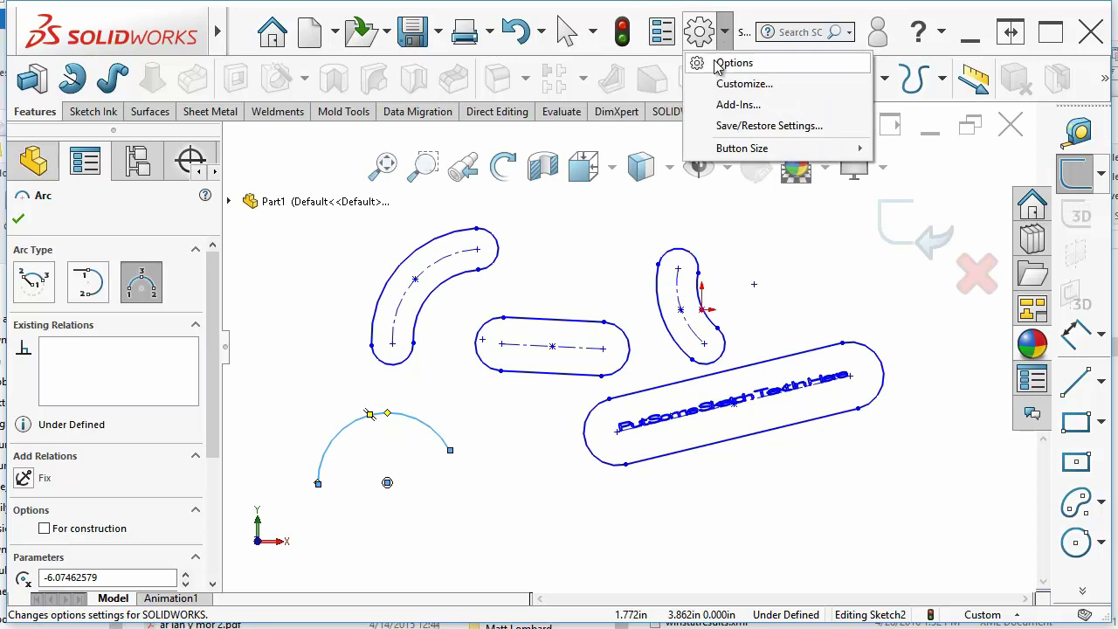
pyautogui.click(729, 63)
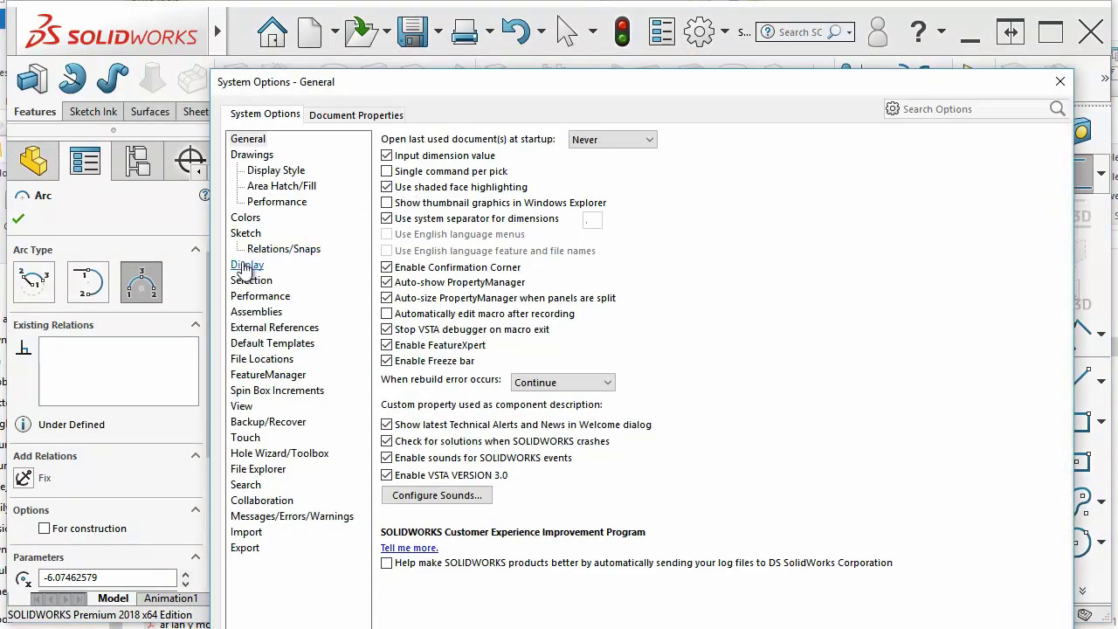
pyautogui.click(245, 234)
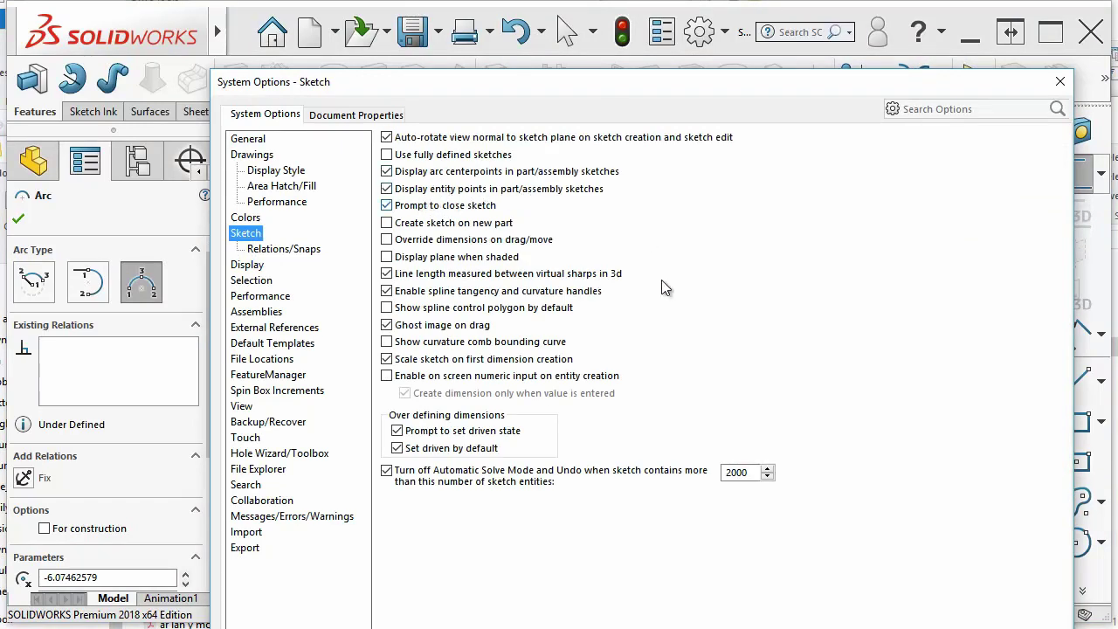
pyautogui.press('Escape')
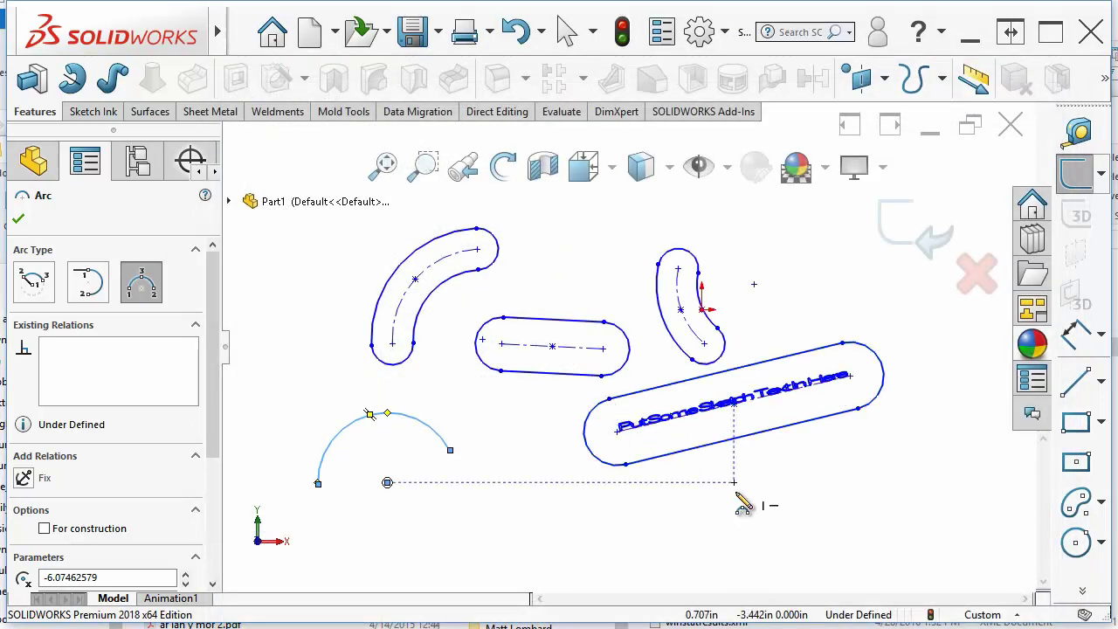
# - Sketch a shallow upward-bulging 3 point arc of about 1.3 in radius below the long sloping slot
pyautogui.click(671, 510)
pyautogui.click(760, 498)
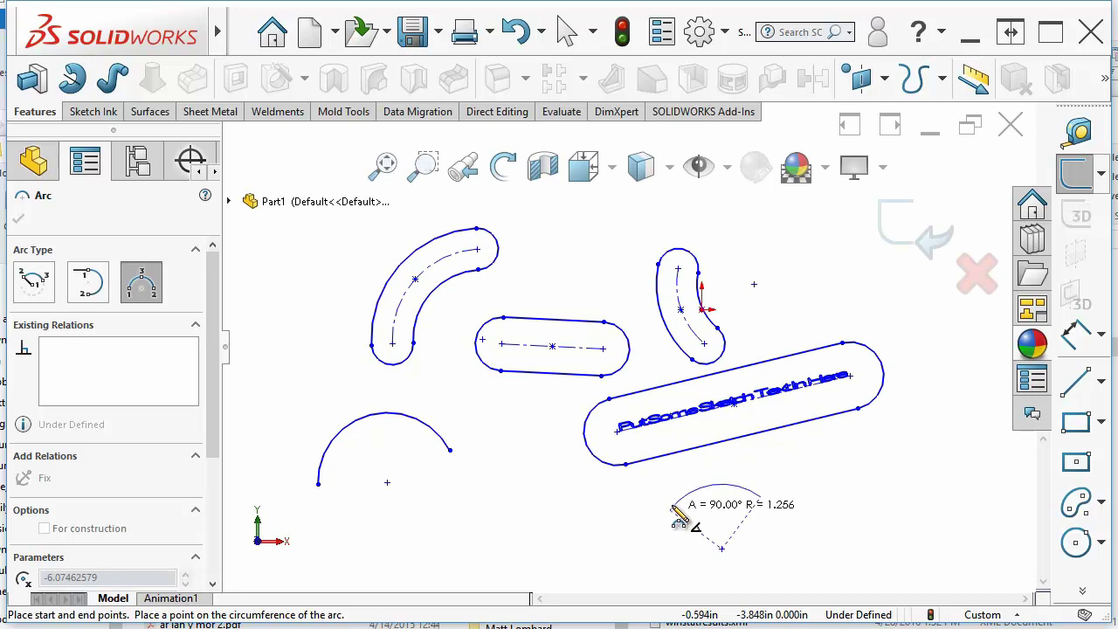
pyautogui.click(713, 484)
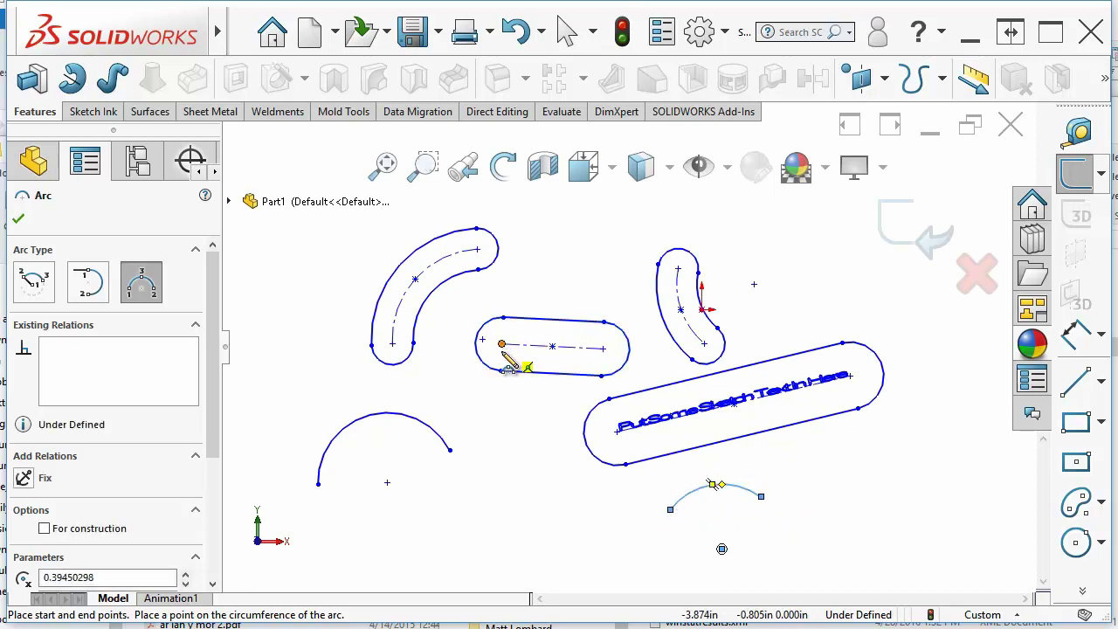
pyautogui.press('Escape')
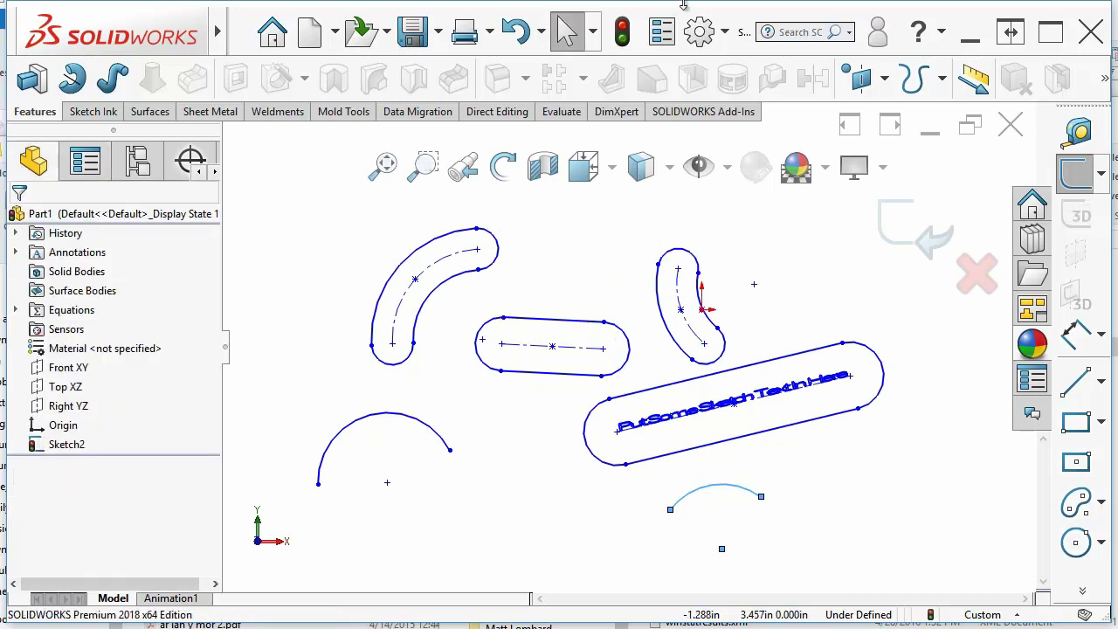
# - Turn off Display entity points in part/assembly sketches in the Sketch options, apply it and deselect the arc
pyautogui.click(727, 35)
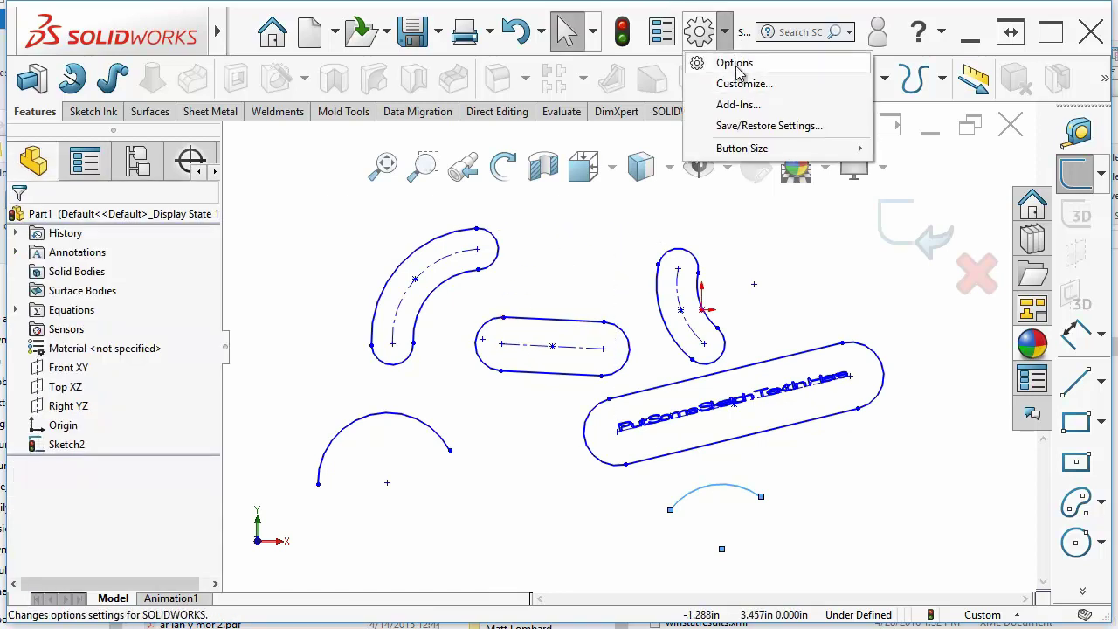
pyautogui.click(735, 61)
pyautogui.click(245, 234)
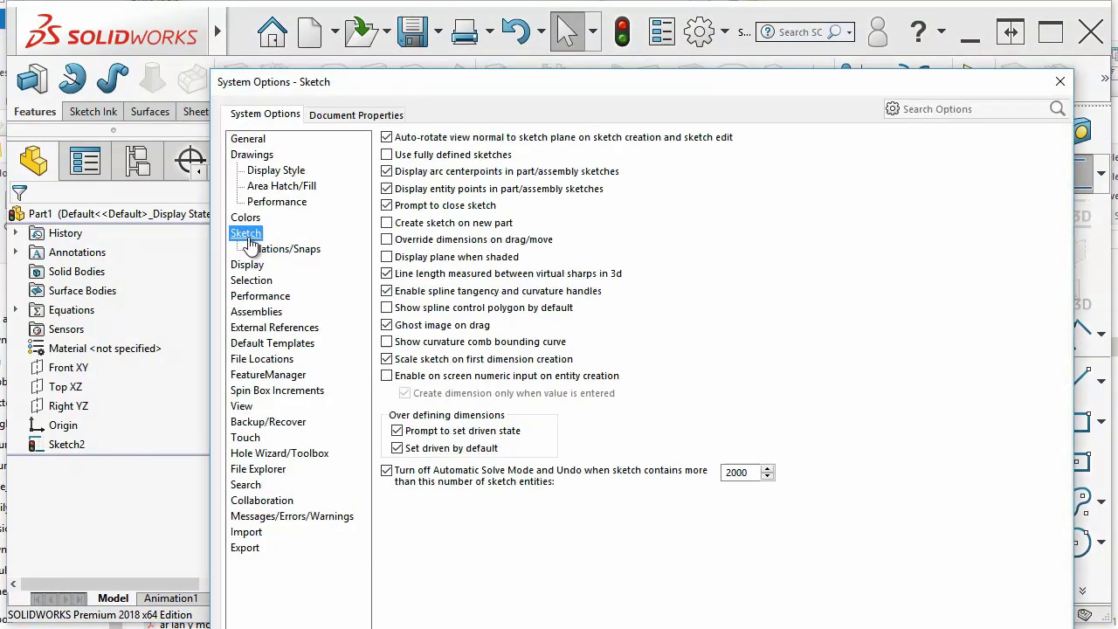
pyautogui.click(410, 189)
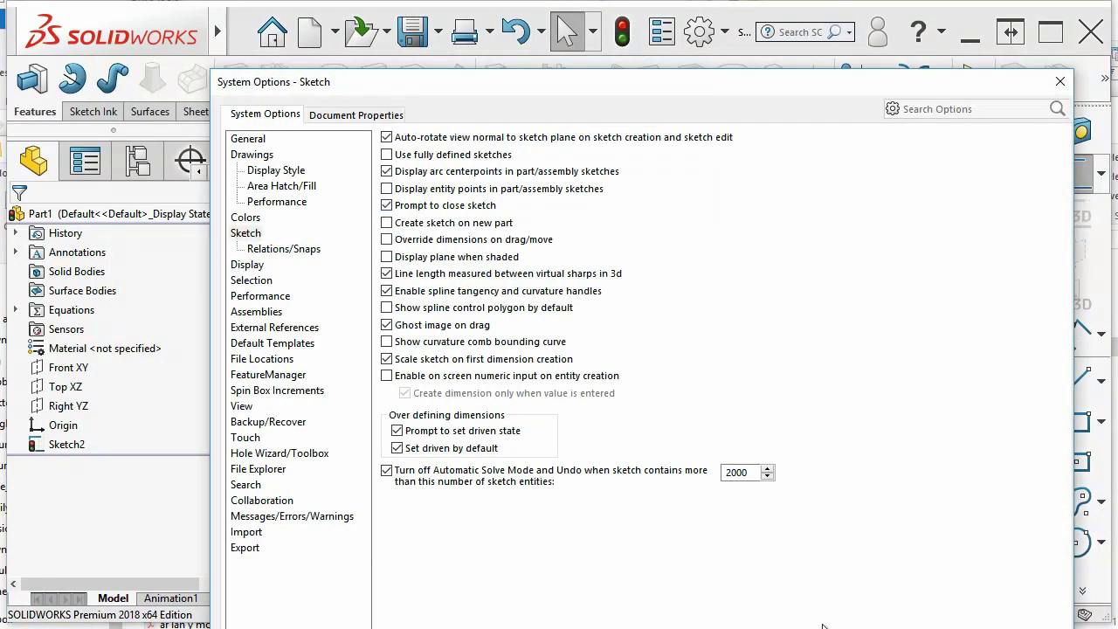
pyautogui.press('Return')
pyautogui.click(515, 463)
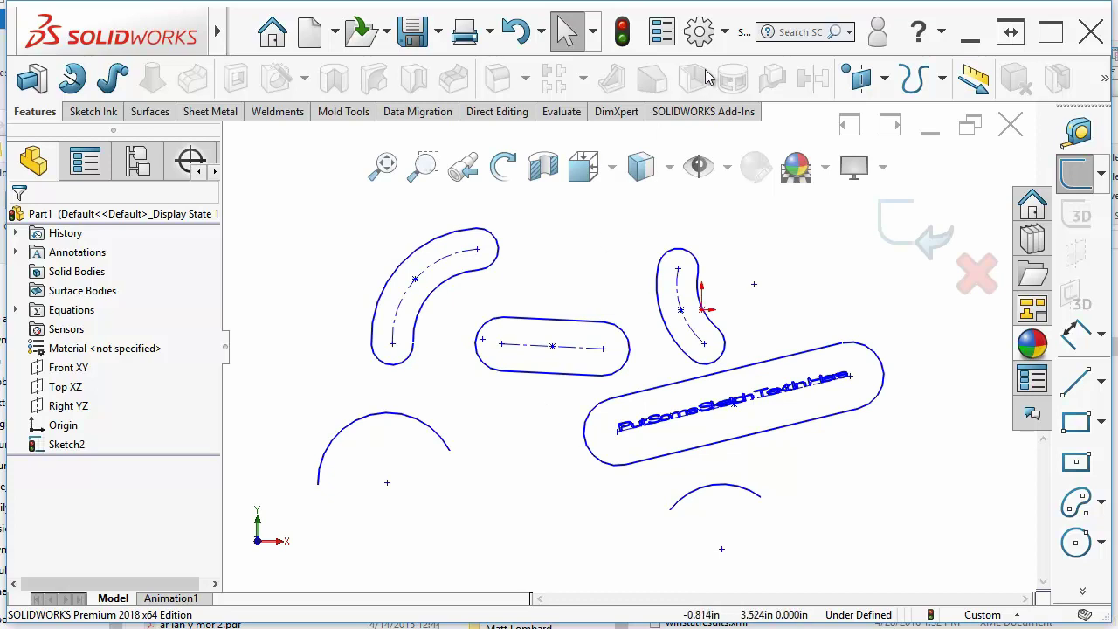
# - Turn Display entity points in part/assembly sketches back on in the Sketch options and close the options
pyautogui.click(725, 33)
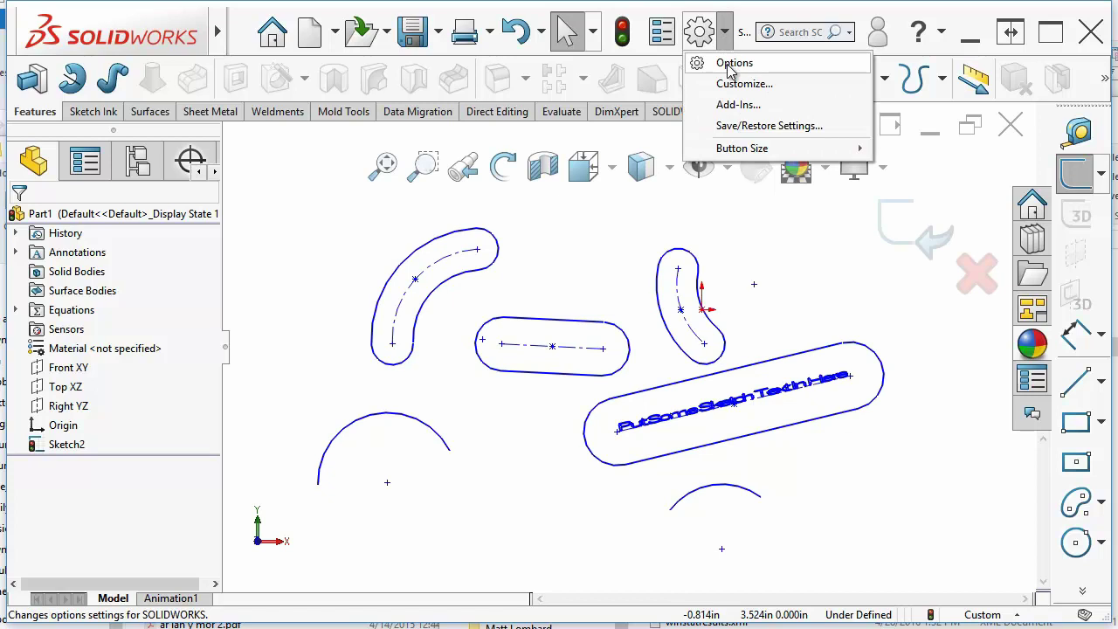
pyautogui.click(730, 63)
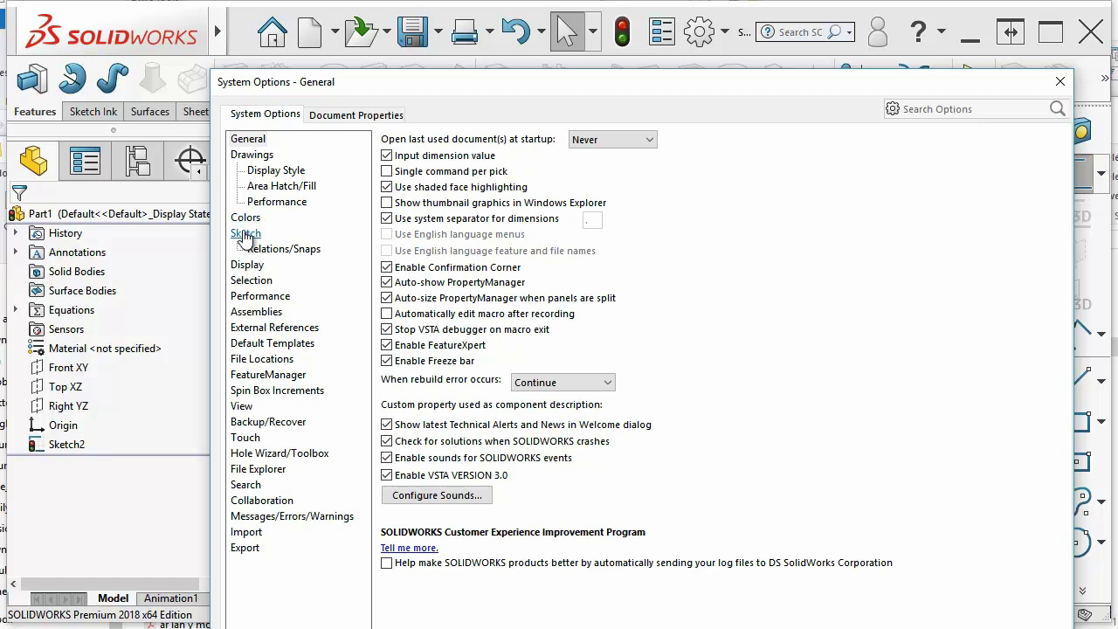
pyautogui.click(245, 234)
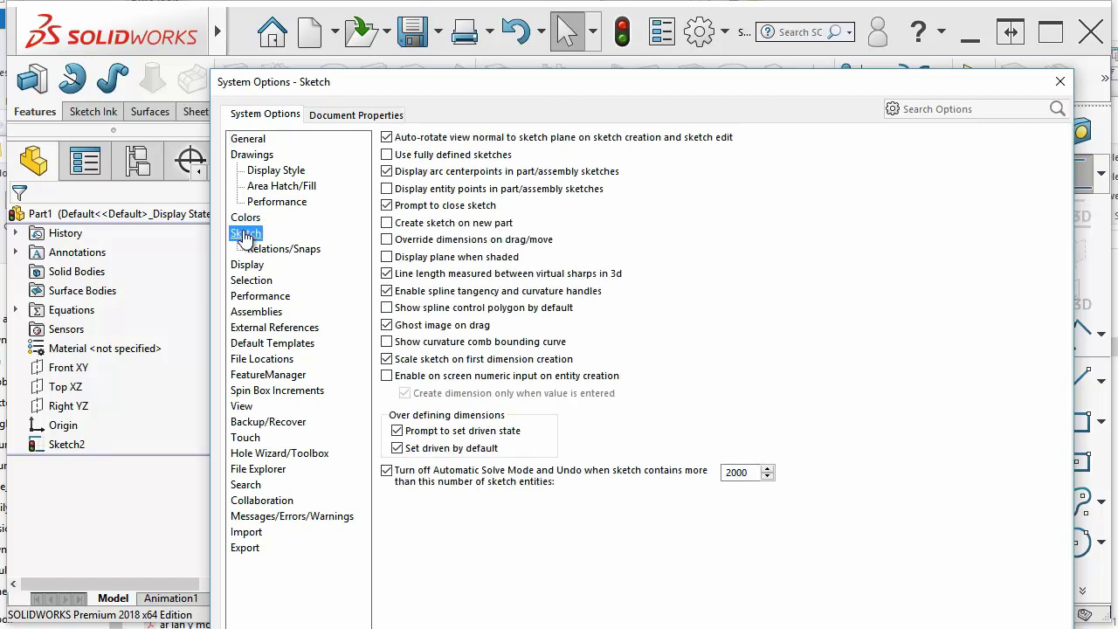
pyautogui.click(389, 189)
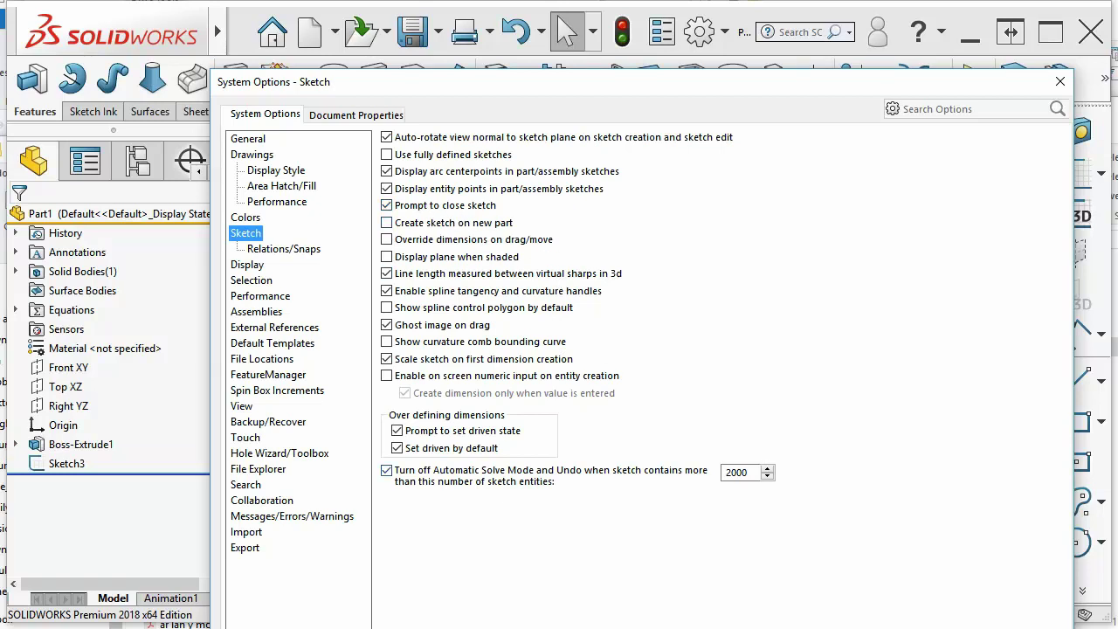
pyautogui.click(843, 628)
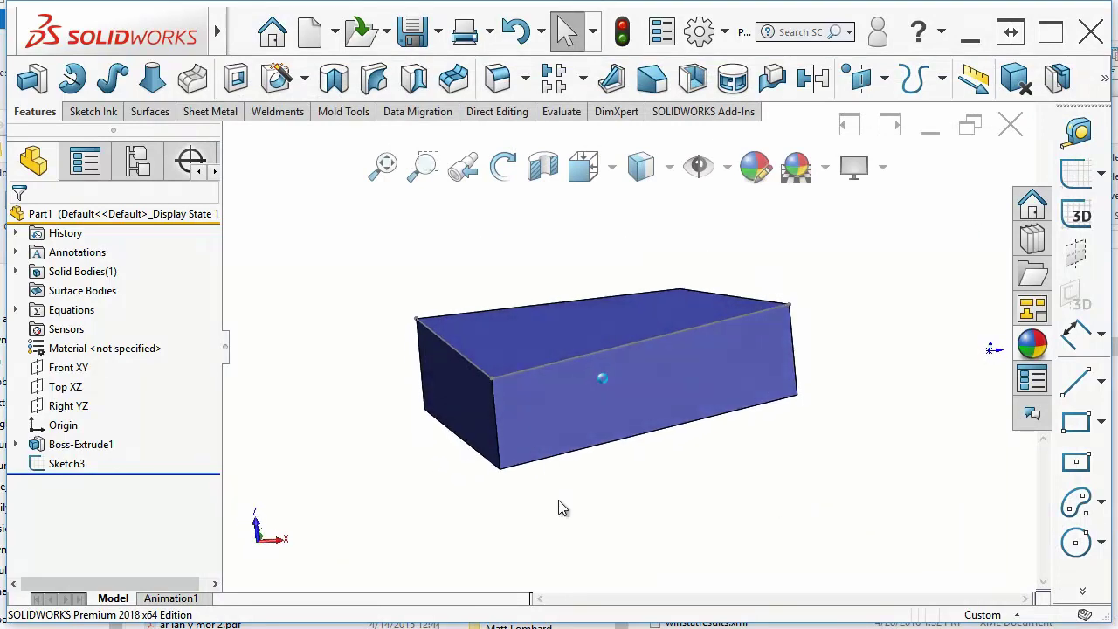
# - Try extruding the open two-line sketch on the block's top face as a 1.060 in boss, closing it with the model edges
pyautogui.click(55, 466)
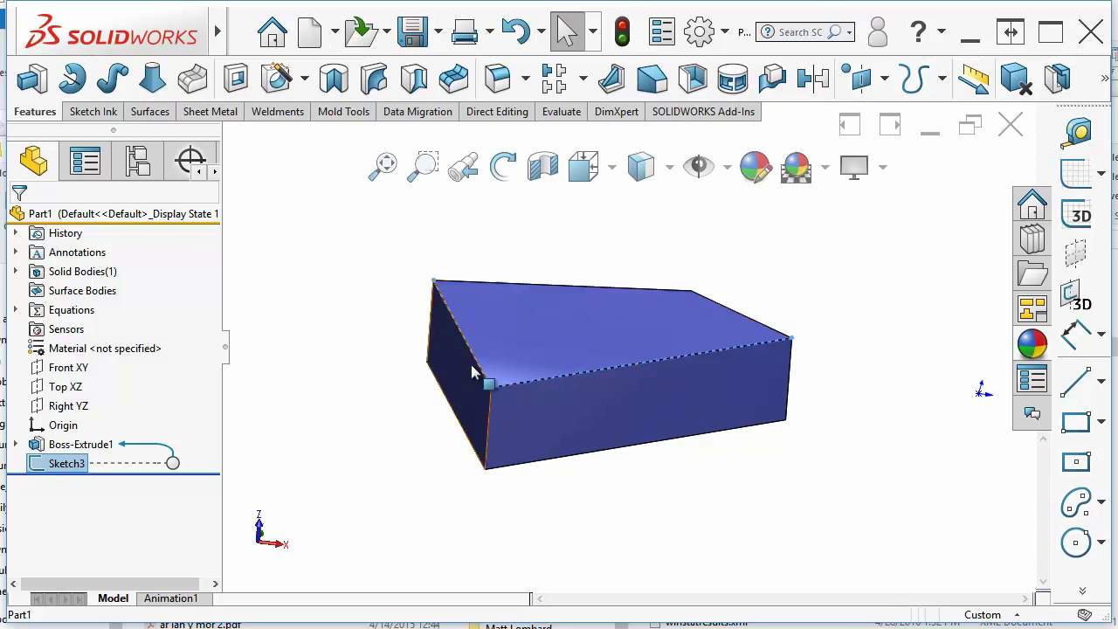
pyautogui.click(345, 435)
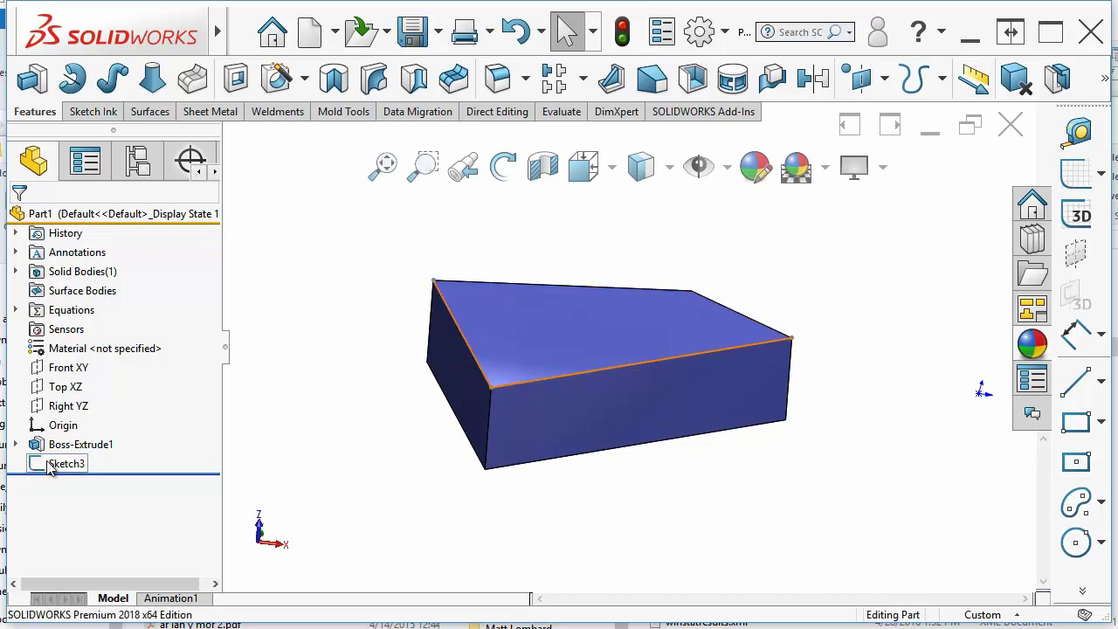
pyautogui.click(51, 465)
pyautogui.click(35, 90)
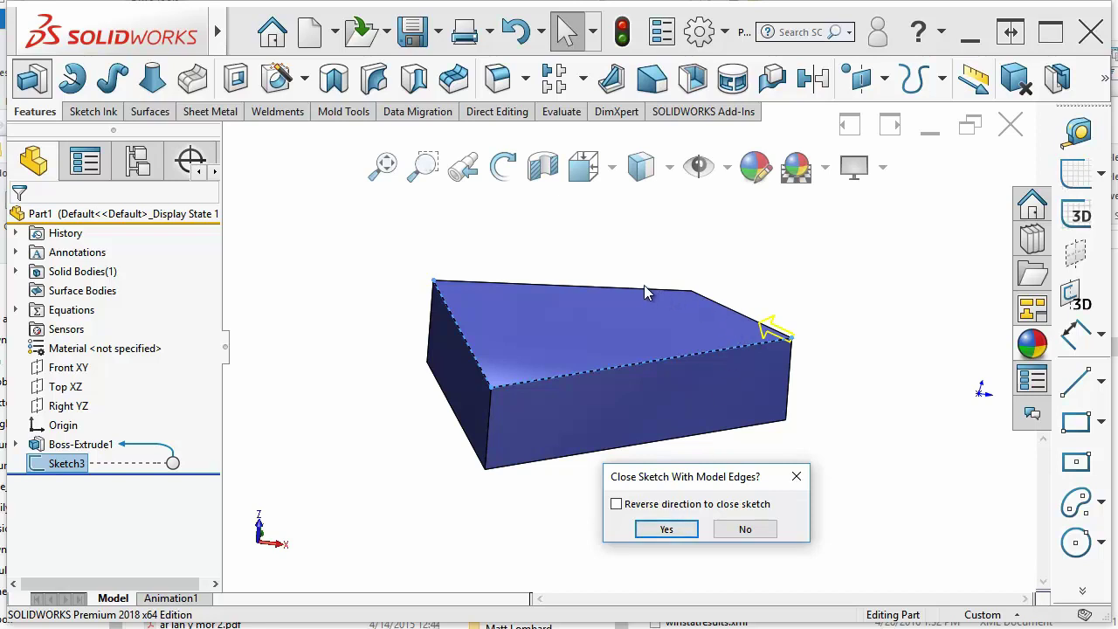
pyautogui.click(678, 533)
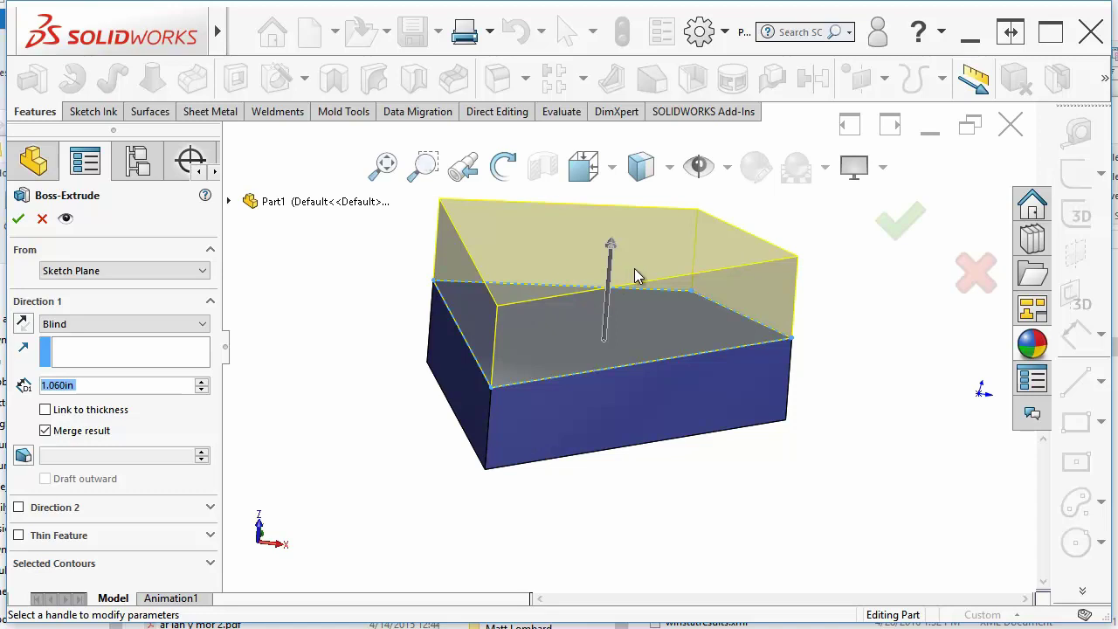
pyautogui.press('Escape')
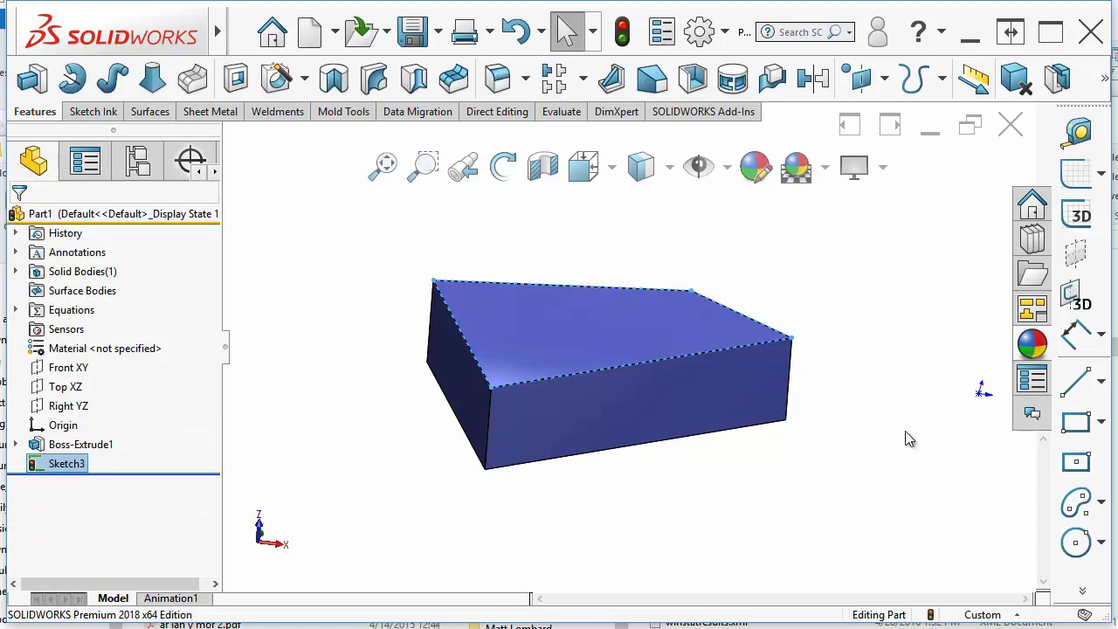
pyautogui.click(596, 518)
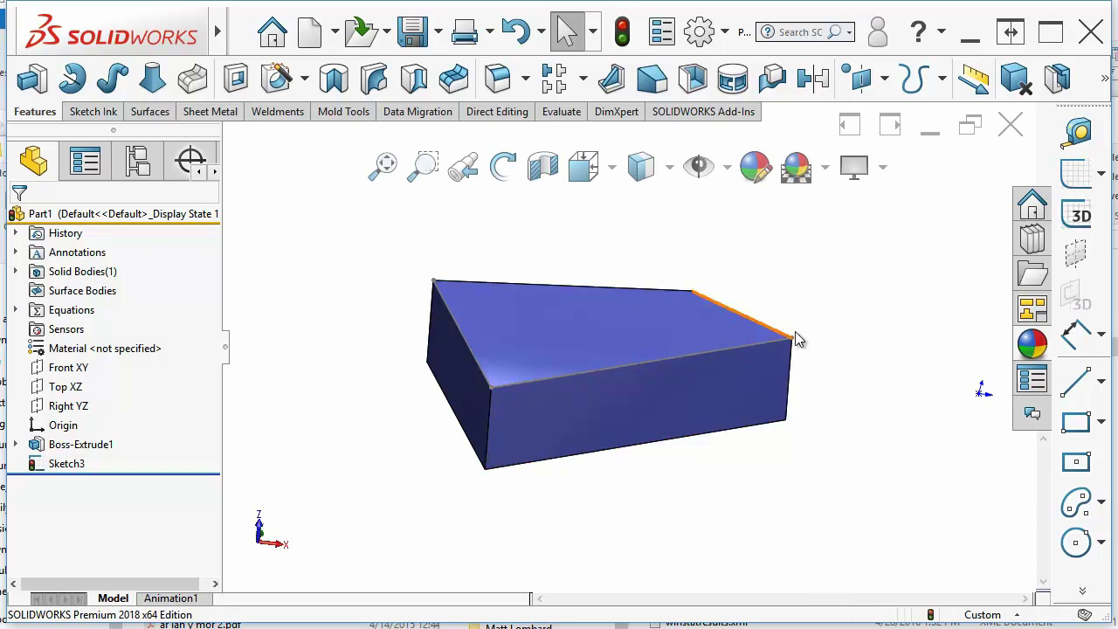
# - Try extruding the open sketch without closing it, as a 1.060 in high, 0.100 in thick thin feature
pyautogui.click(63, 464)
pyautogui.click(30, 78)
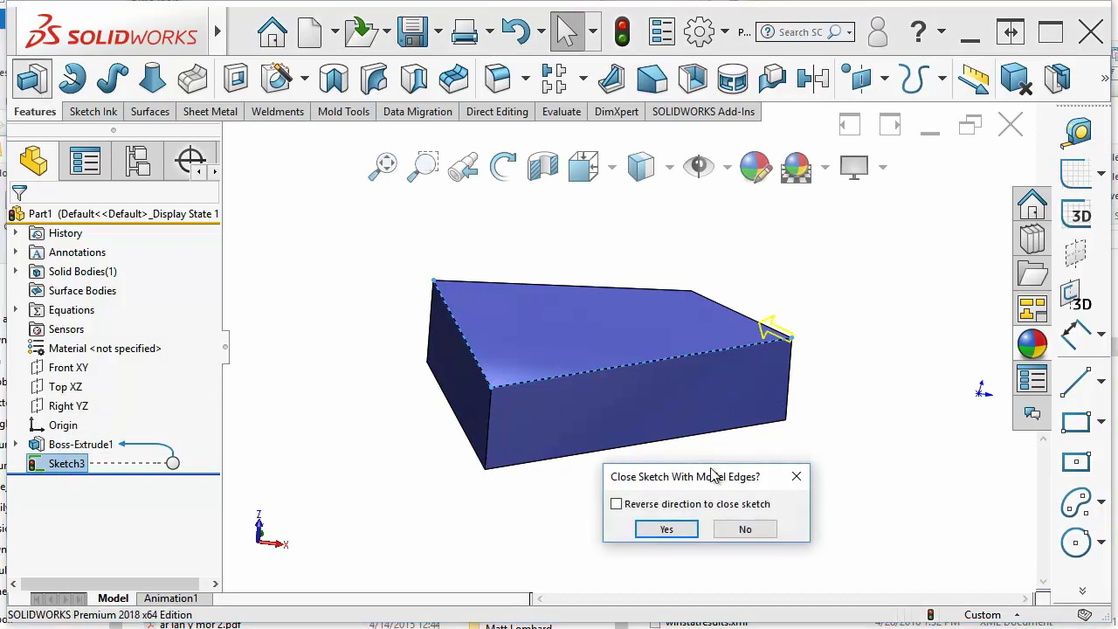
pyautogui.click(741, 530)
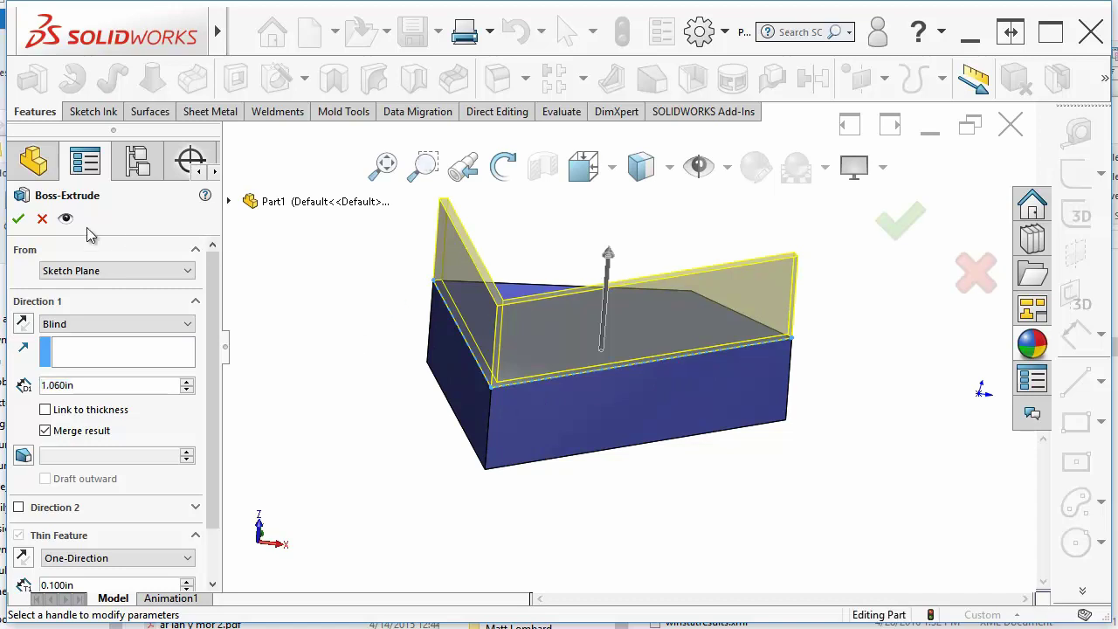
pyautogui.click(42, 219)
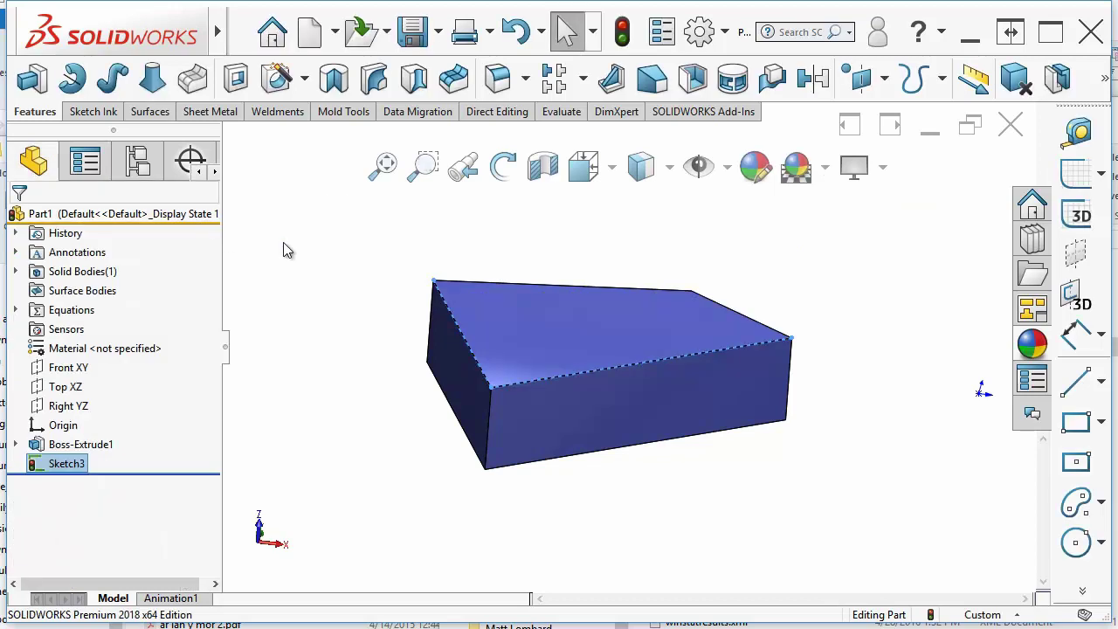
pyautogui.click(332, 292)
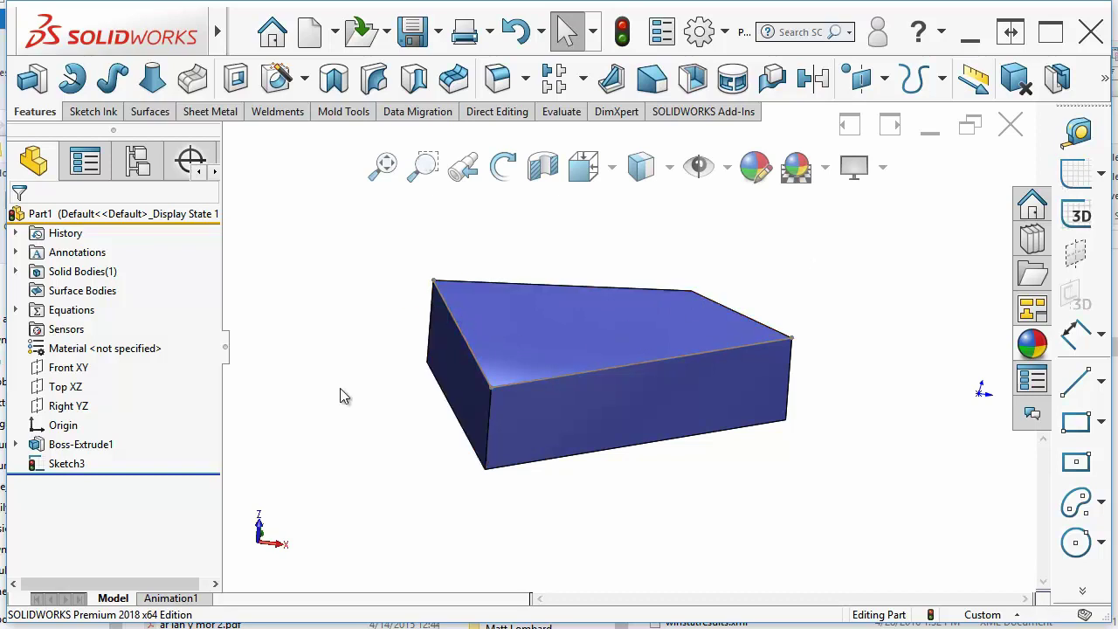
# - Delete the open sketch Sketch3 from the part
pyautogui.click(60, 467)
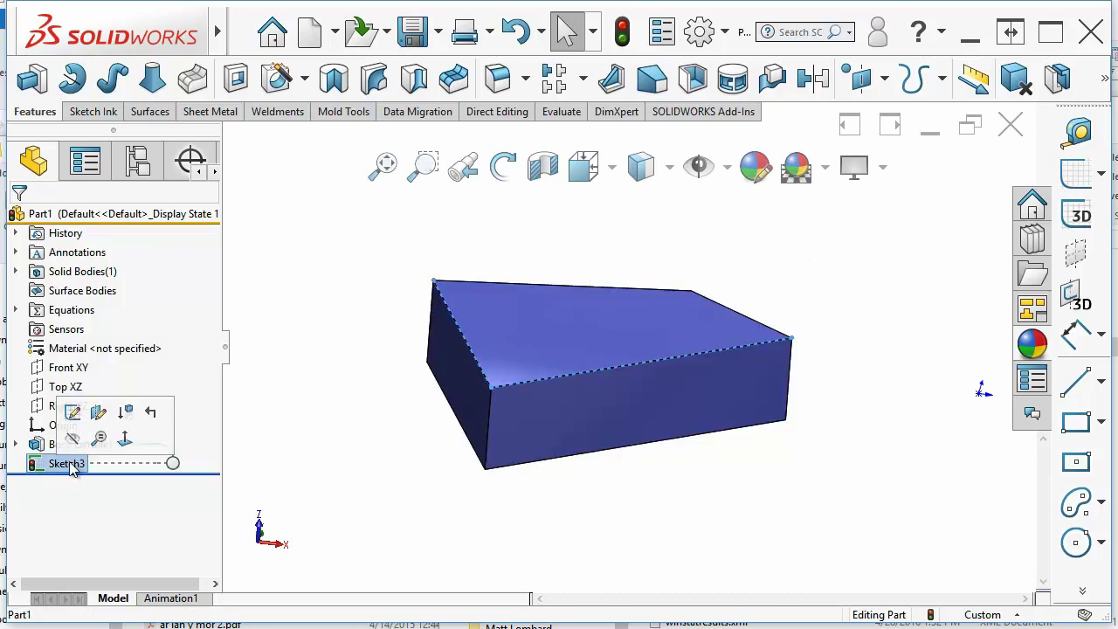
pyautogui.press('Delete')
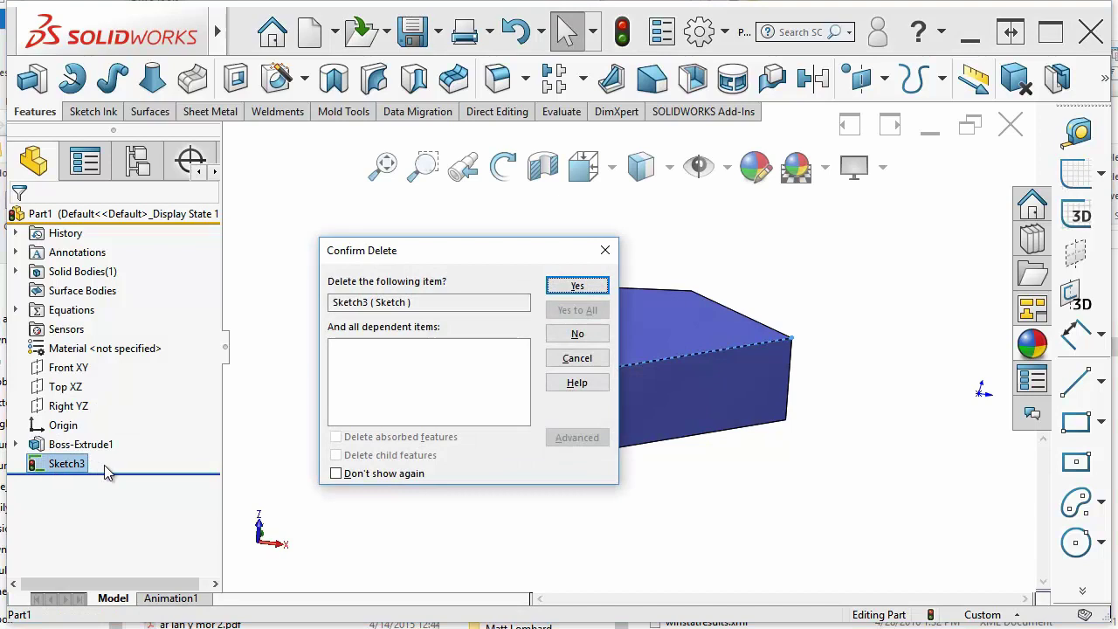
pyautogui.press('Return')
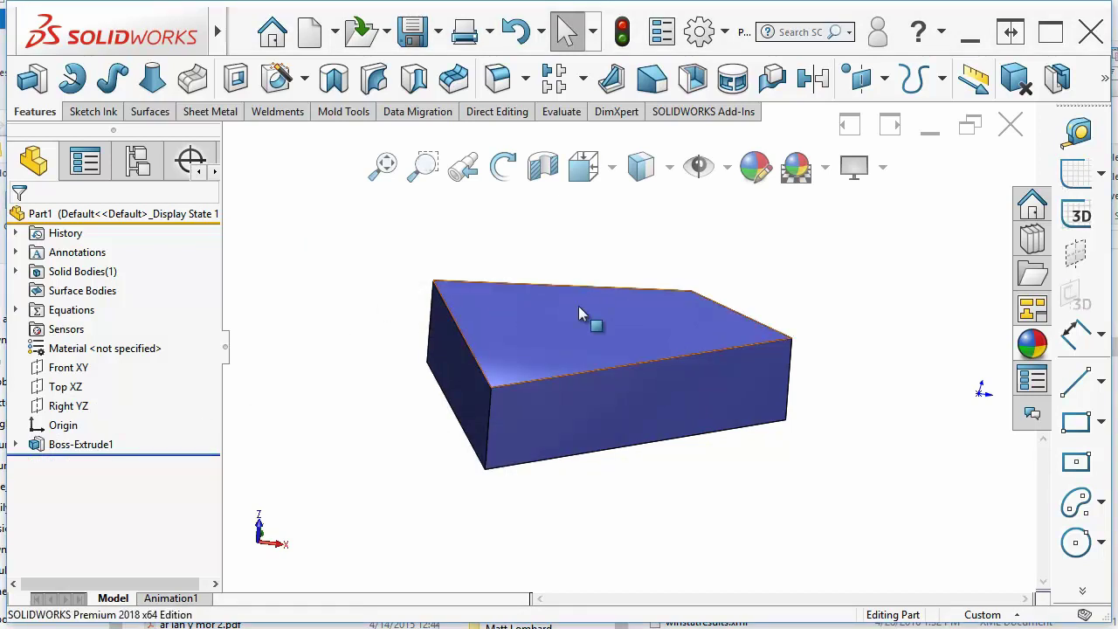
# - Start a new sketch on the block's top face, with the view normal to it
pyautogui.click(580, 313)
pyautogui.hotkey('ctrl', '8')
pyautogui.click(581, 445)
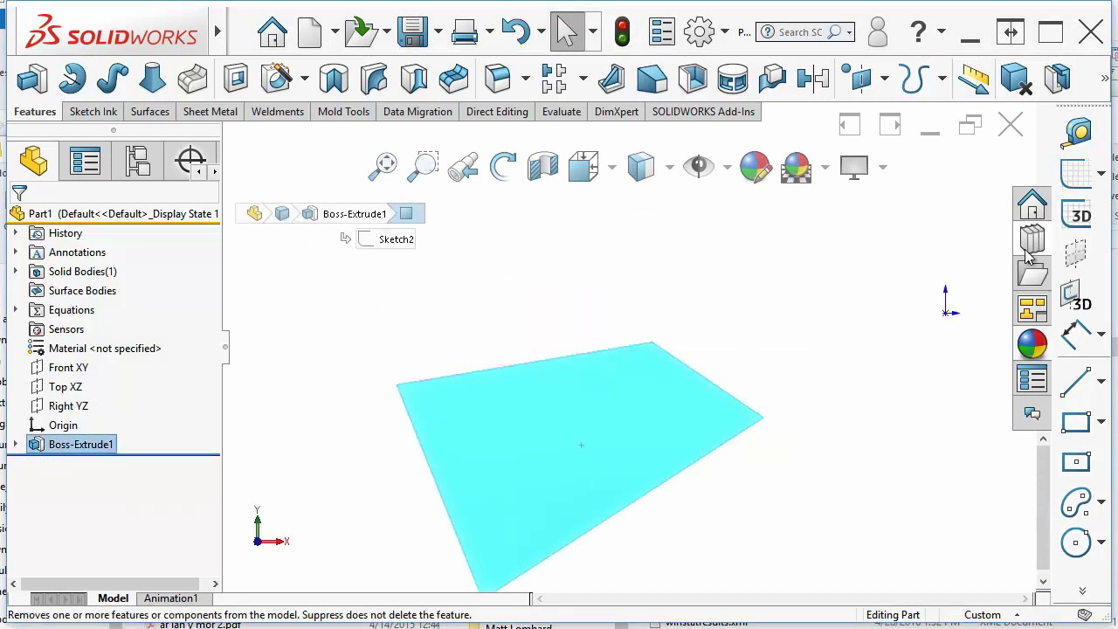
pyautogui.click(1076, 174)
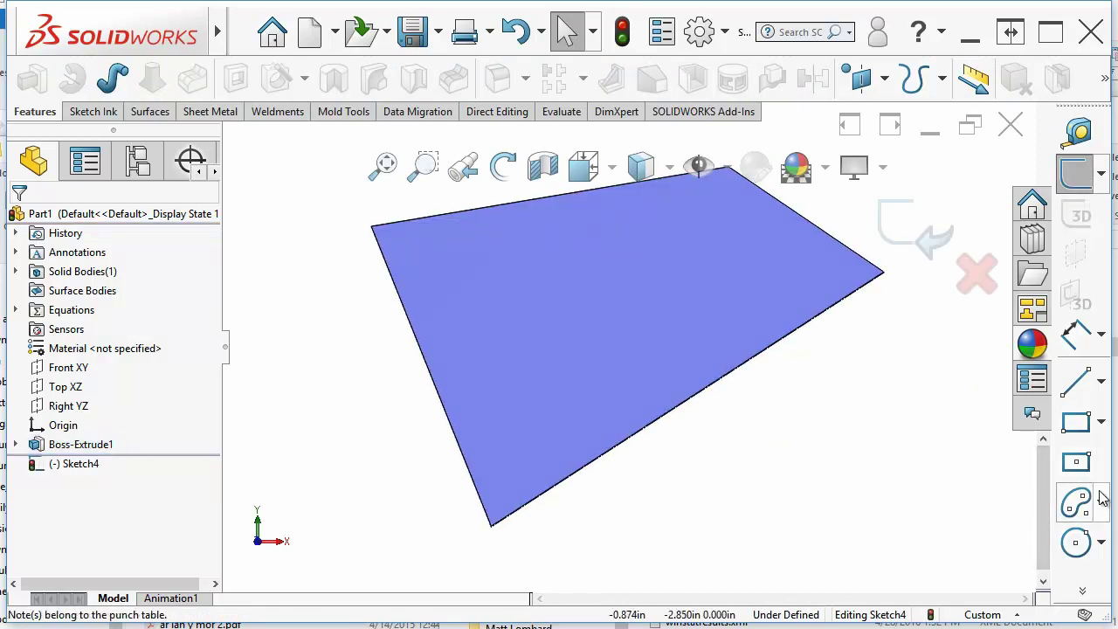
# - Sketch a 3 Point Arc across the block's top face, from its back edge to its front edge, bulging toward the front-left corner
pyautogui.click(1083, 590)
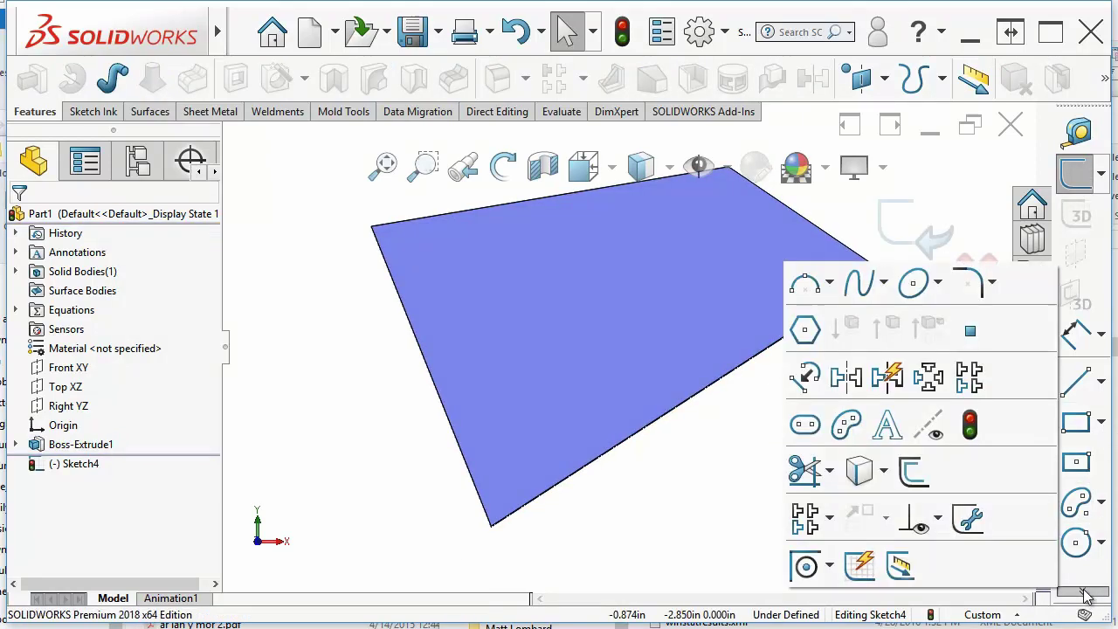
pyautogui.click(829, 283)
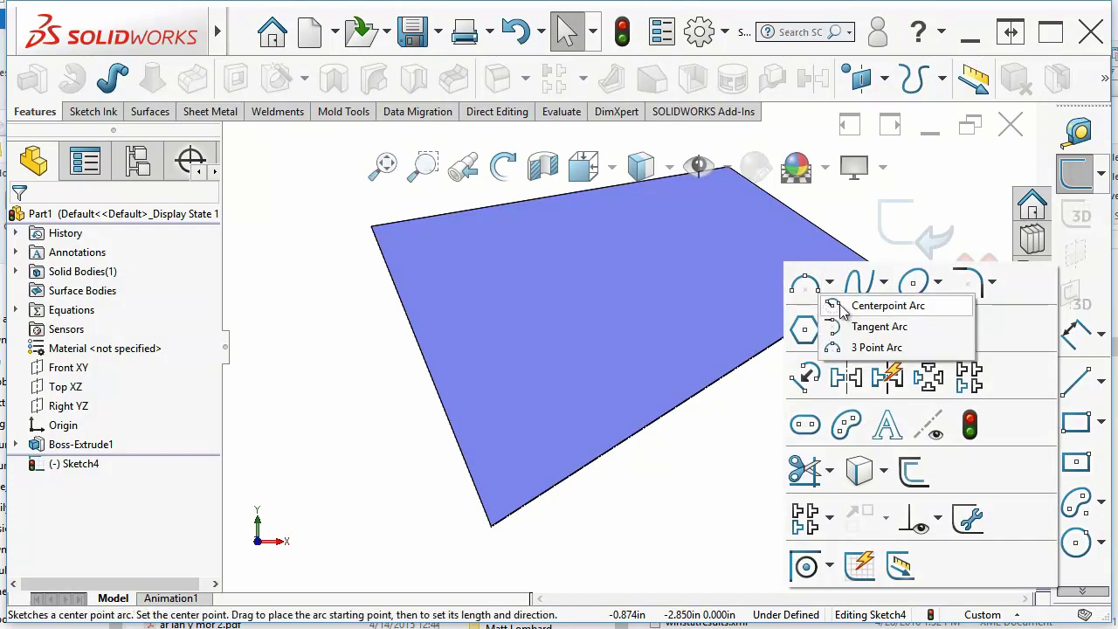
pyautogui.click(876, 348)
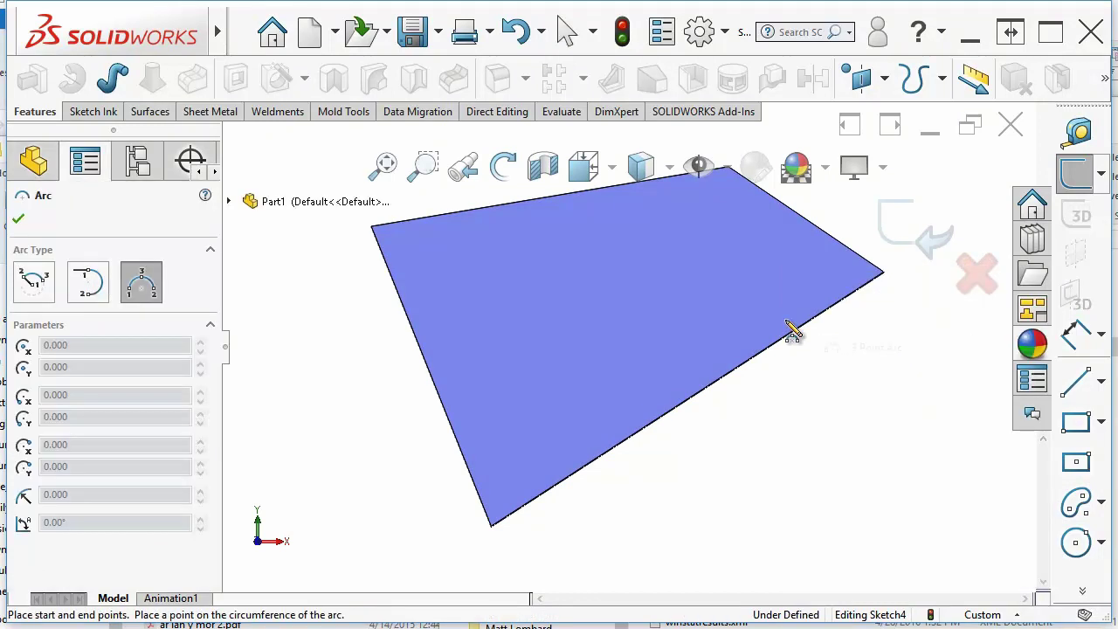
pyautogui.click(466, 214)
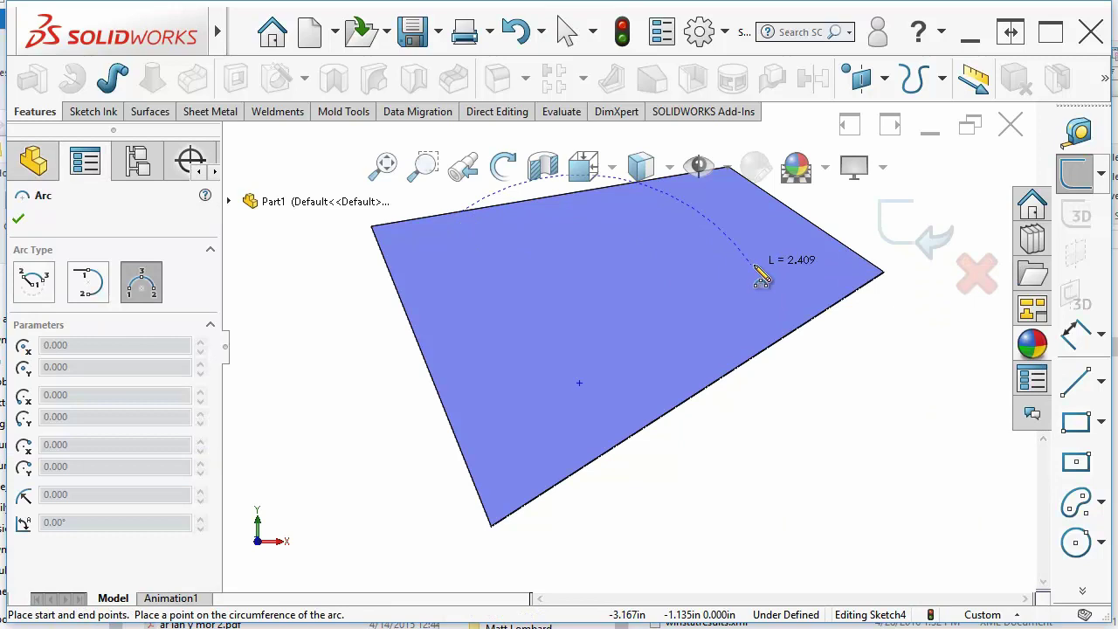
pyautogui.click(808, 322)
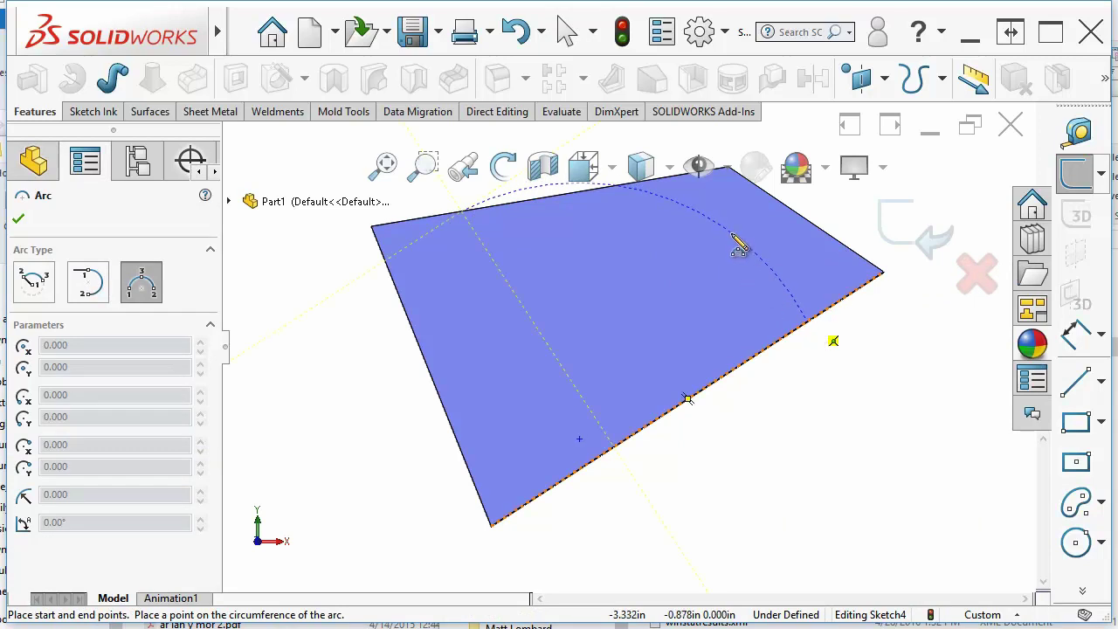
pyautogui.click(680, 306)
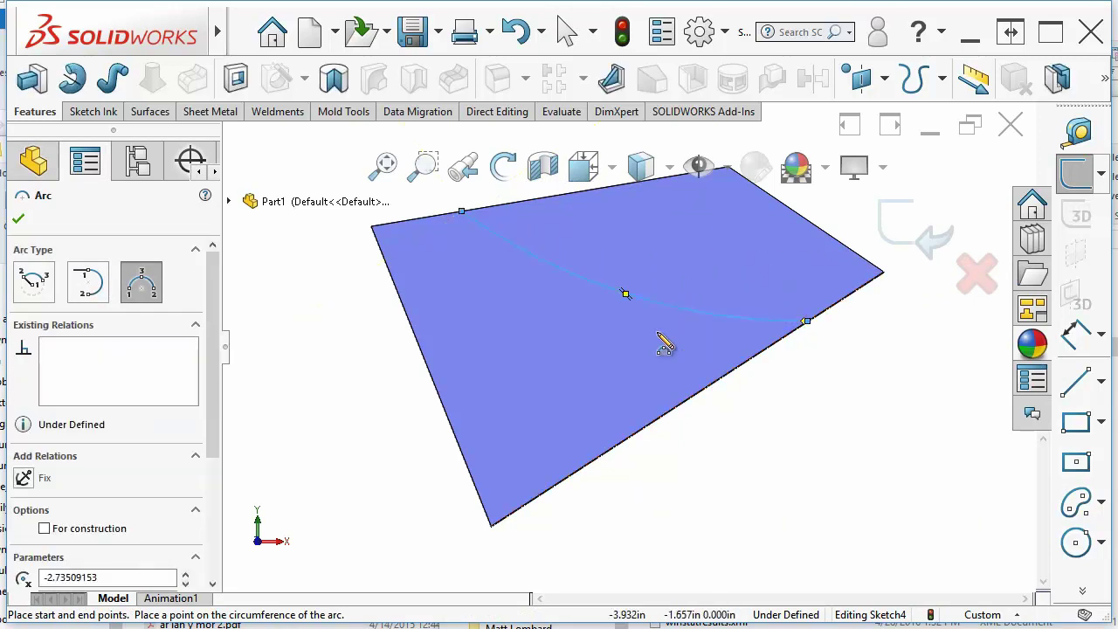
pyautogui.press('Escape')
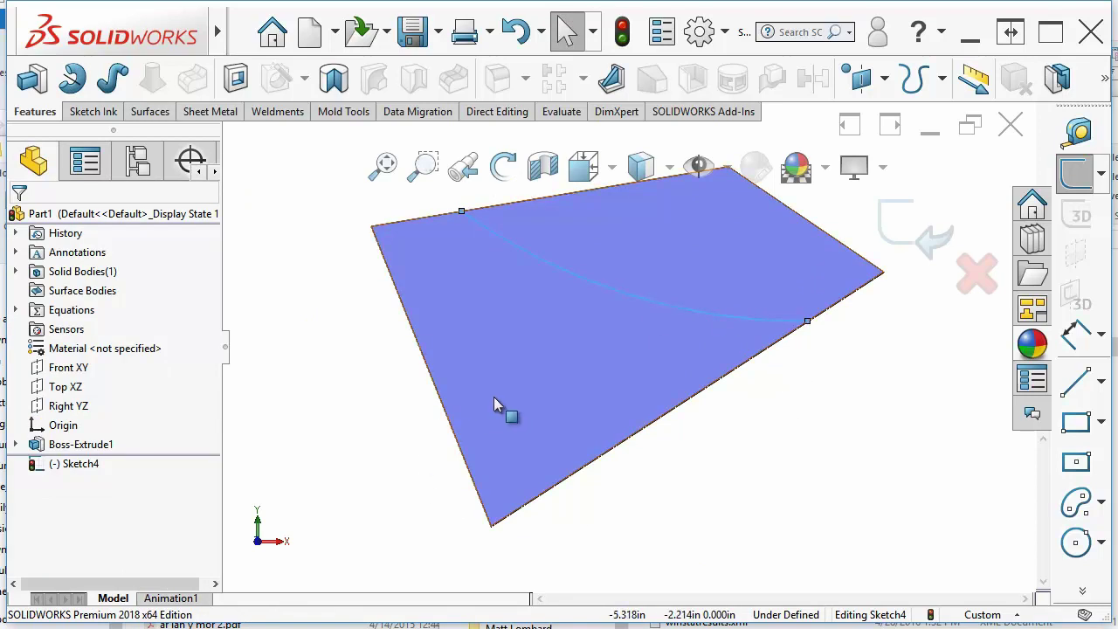
# - Extrude the open arc sketch 1.060 in as a boss, closing it with the model edges in the reversed direction
pyautogui.moveTo(845, 428); pyautogui.dragTo(827, 410, button='middle')
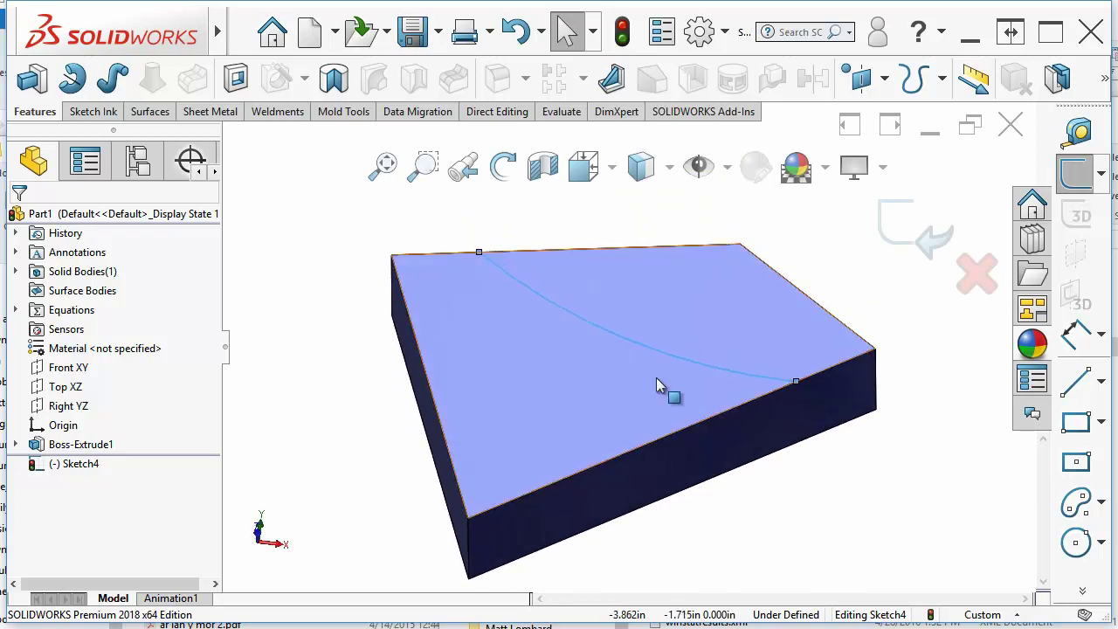
pyautogui.click(34, 87)
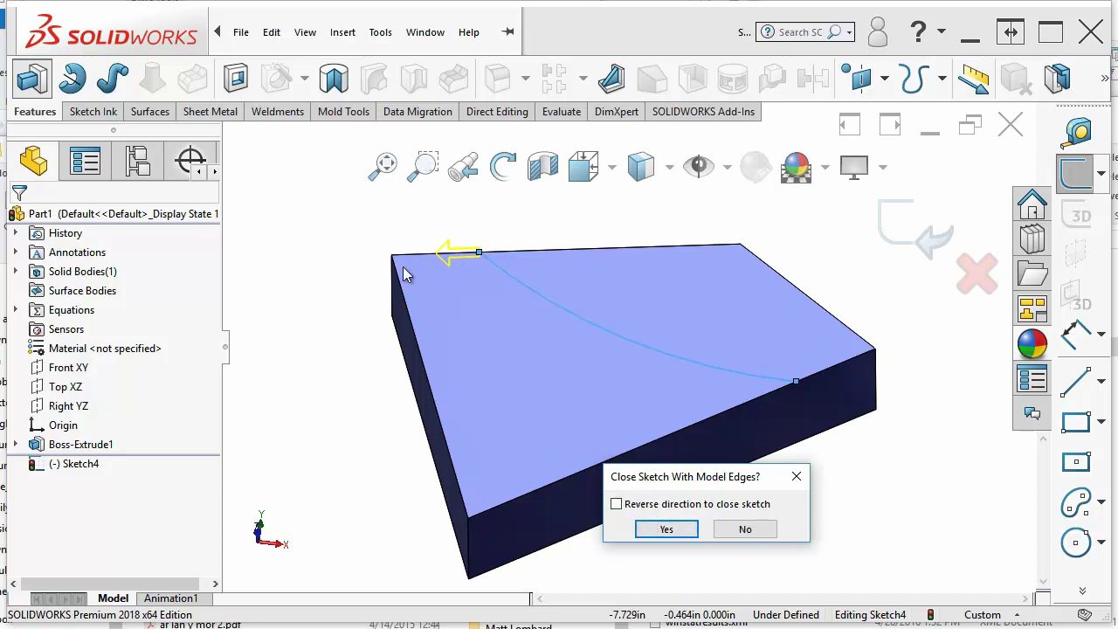
pyautogui.click(639, 509)
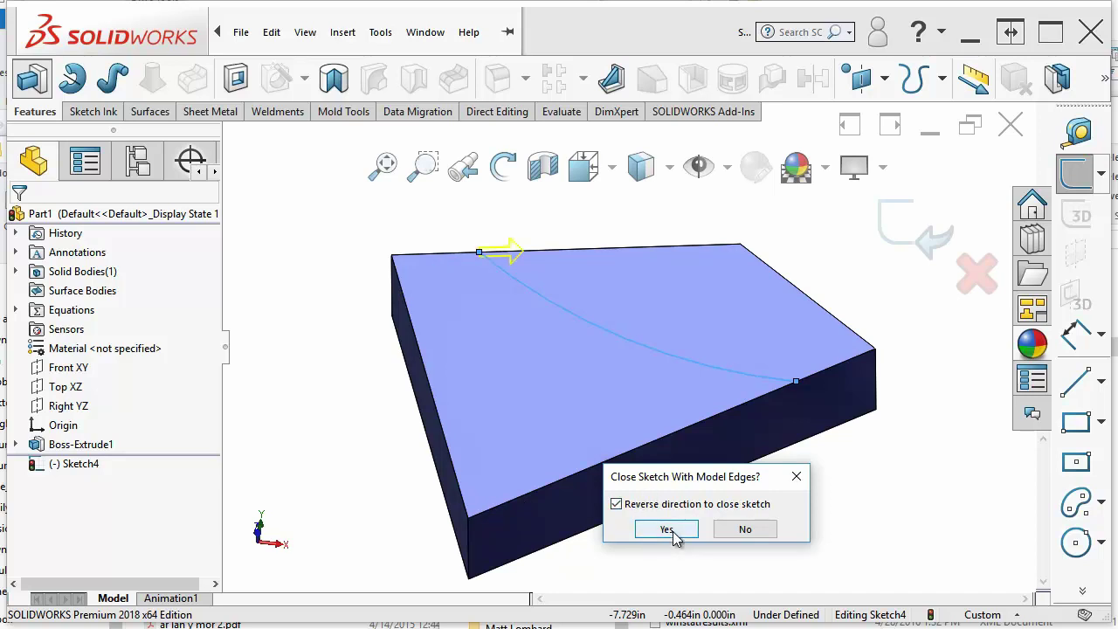
pyautogui.click(666, 529)
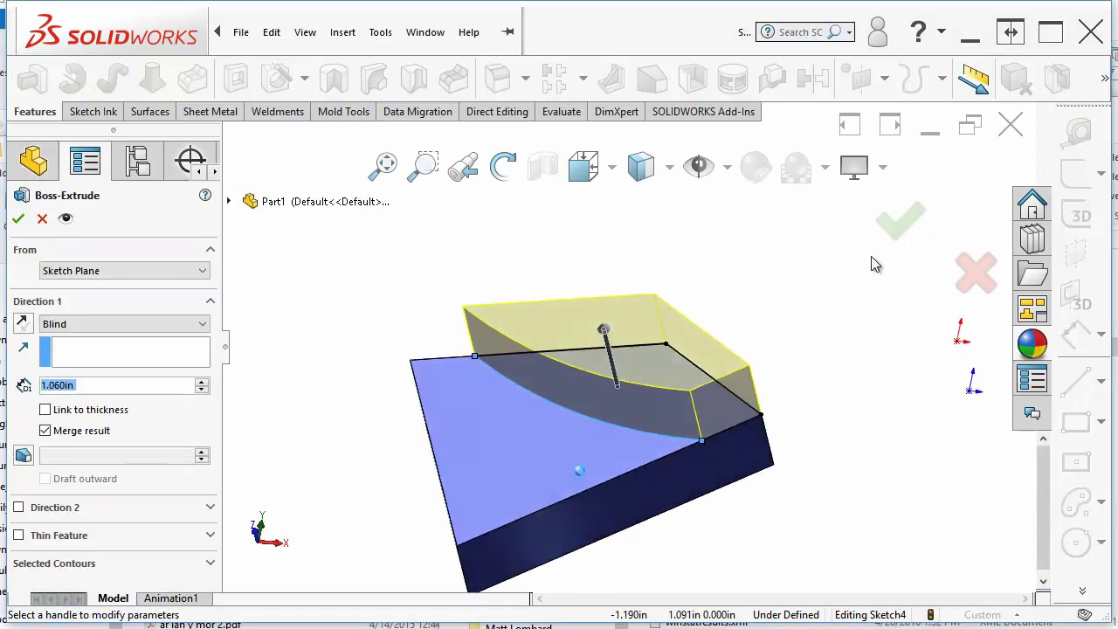
pyautogui.scroll(-4, 802, 350)
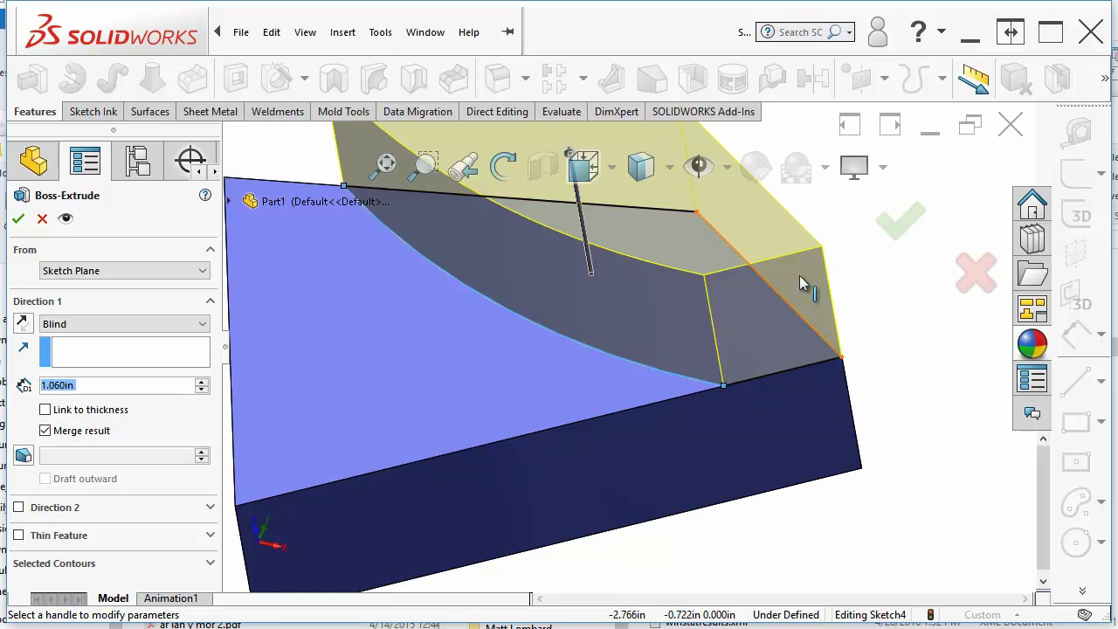
pyautogui.click(904, 223)
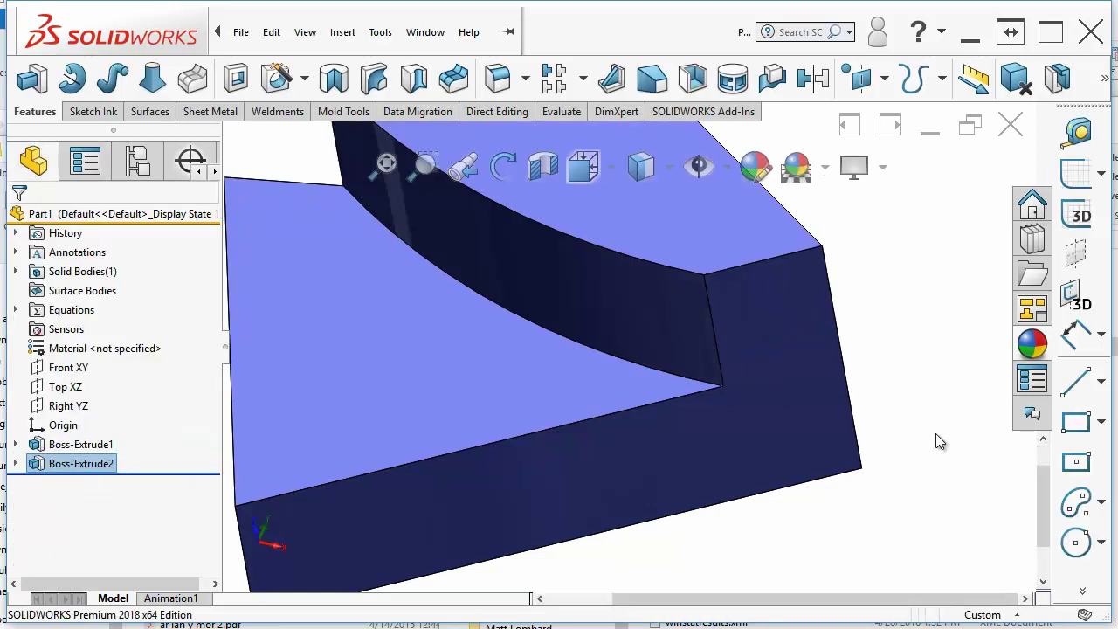
pyautogui.press('f')
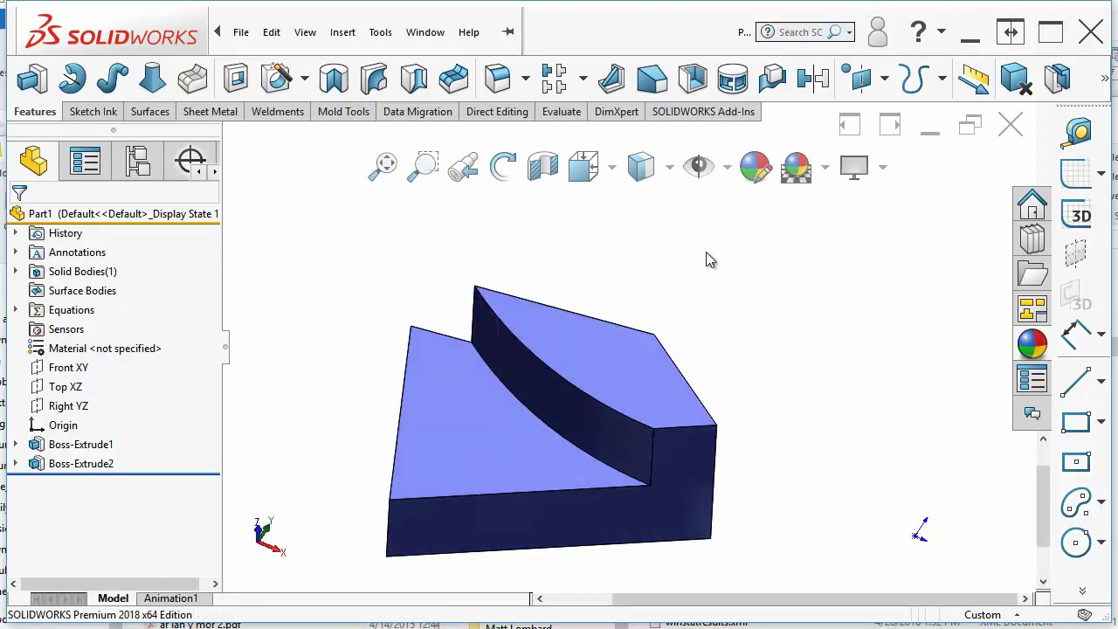
# - Examine the Sketch settings in the System Options without changing them
pyautogui.click(725, 32)
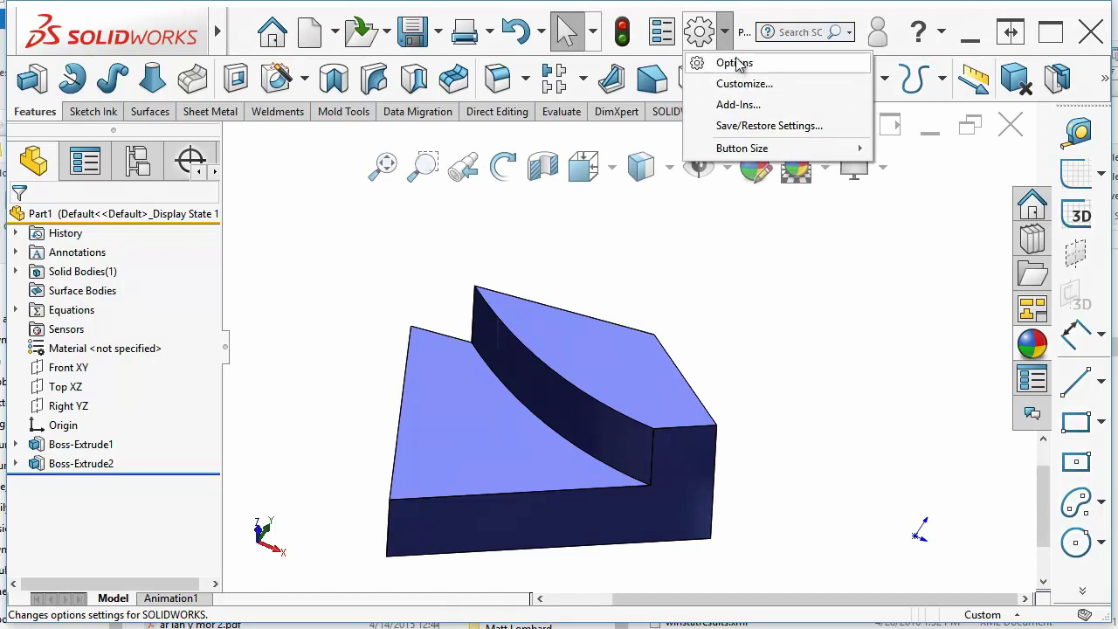
pyautogui.click(734, 63)
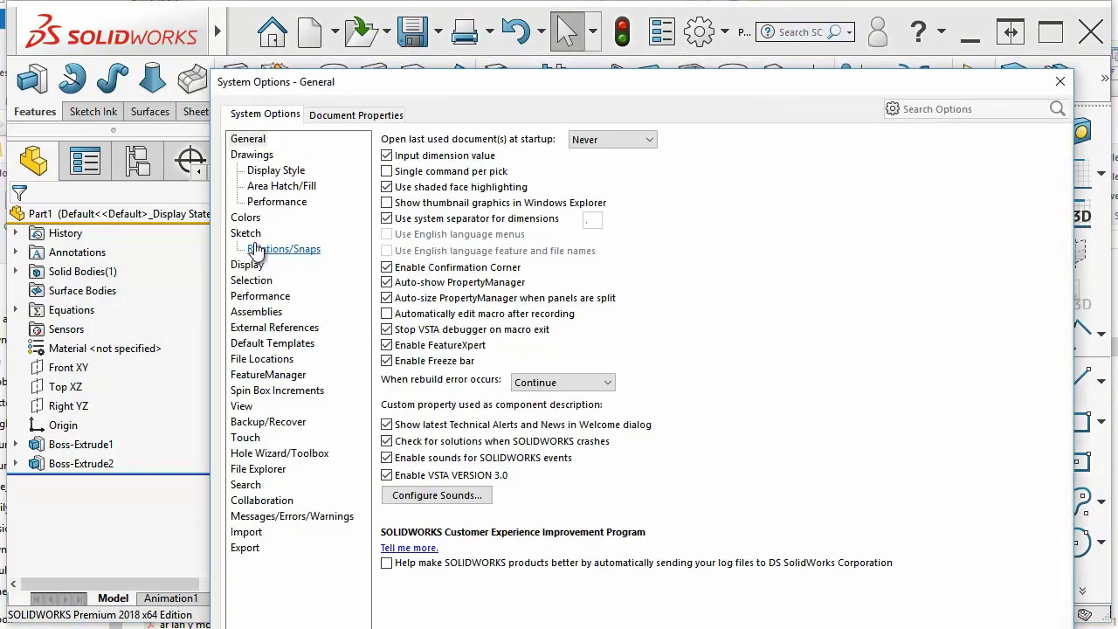
pyautogui.click(245, 233)
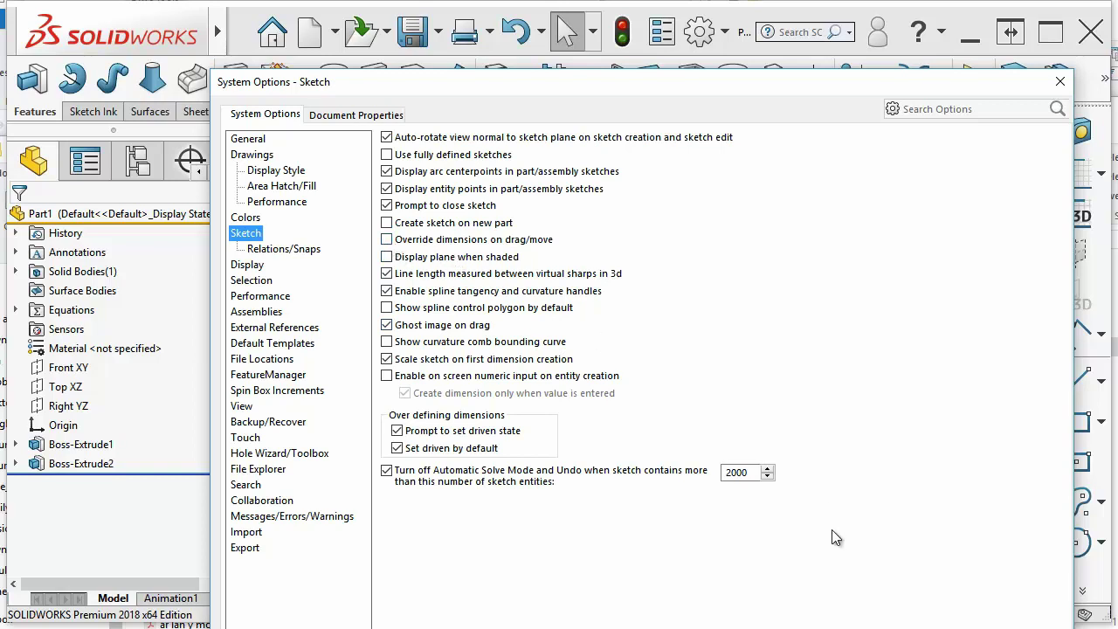
pyautogui.press('Return')
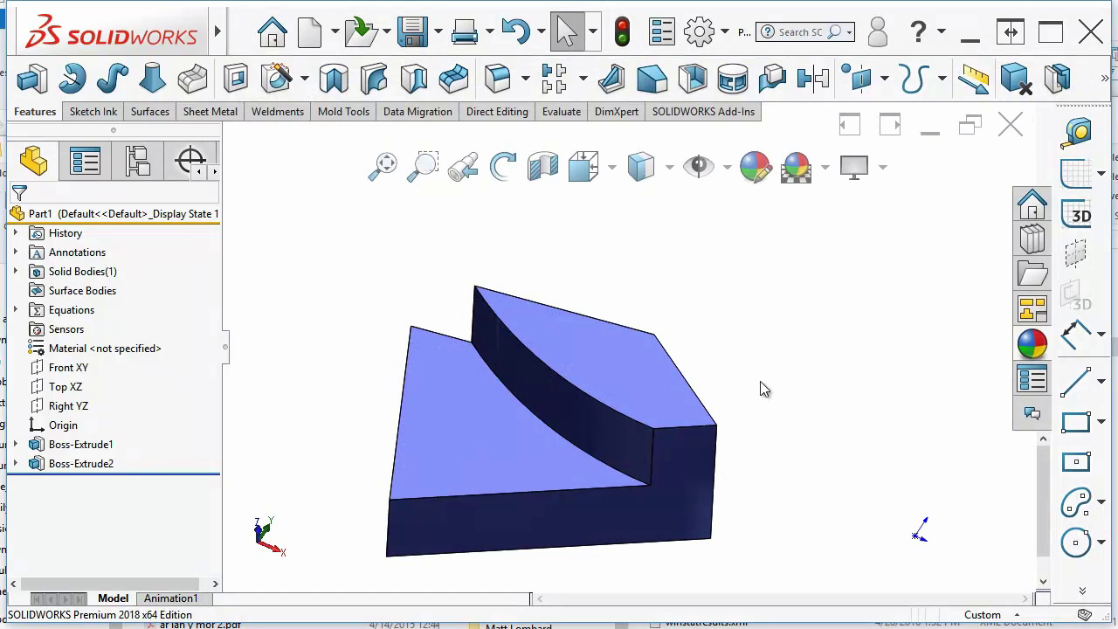
# - Sketch a corner rectangle from the origin on the Front XY plane, about 2.06 in wide and 1.92 in high
pyautogui.click(1083, 349)
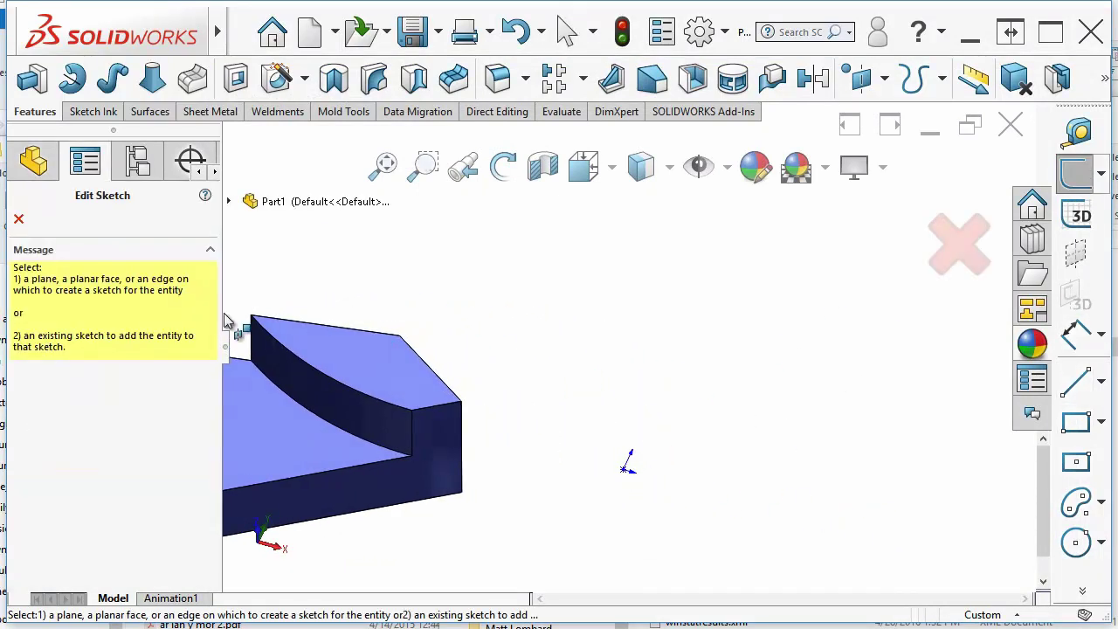
pyautogui.click(230, 201)
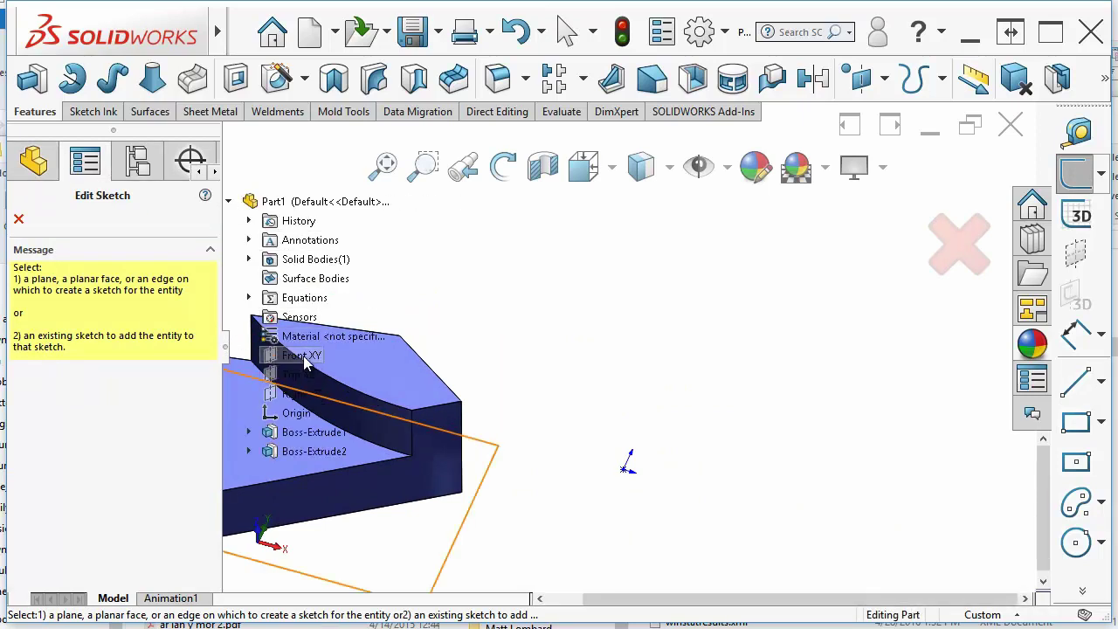
pyautogui.click(302, 355)
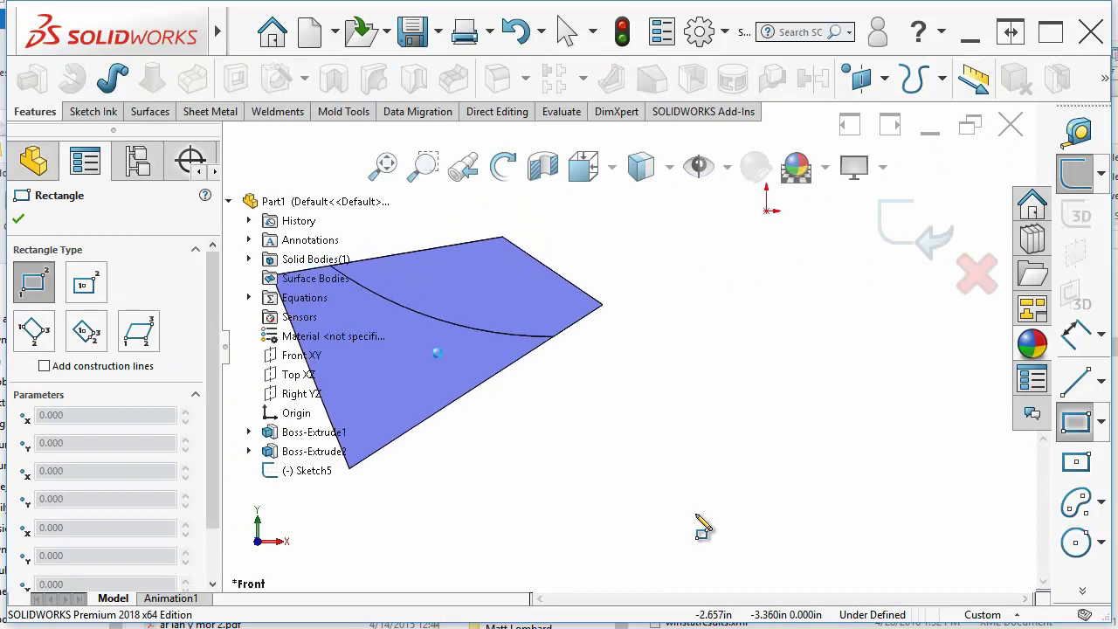
pyautogui.click(642, 457)
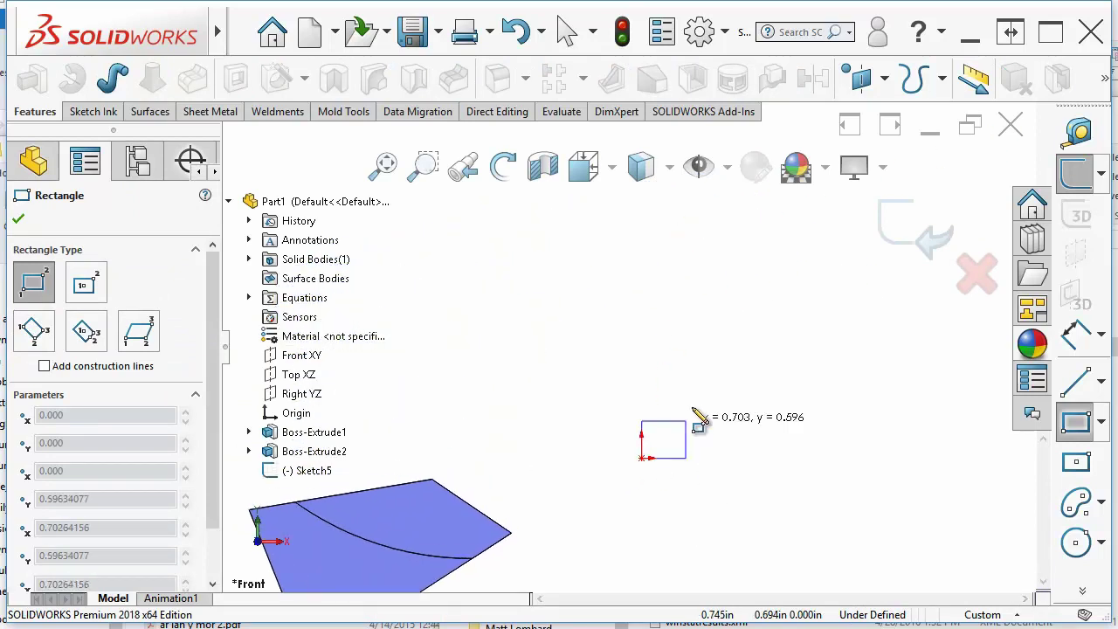
pyautogui.click(771, 338)
# - Dimension the rectangle's height on its right side and its width on its top side, accepting the drawn values
pyautogui.click(1076, 332)
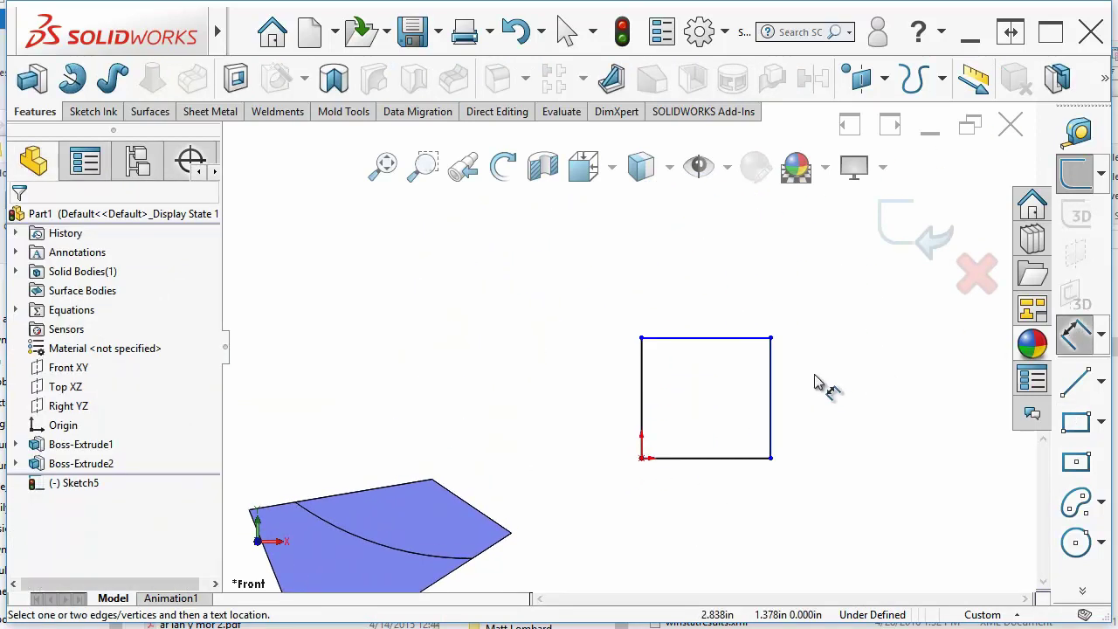
pyautogui.click(780, 395)
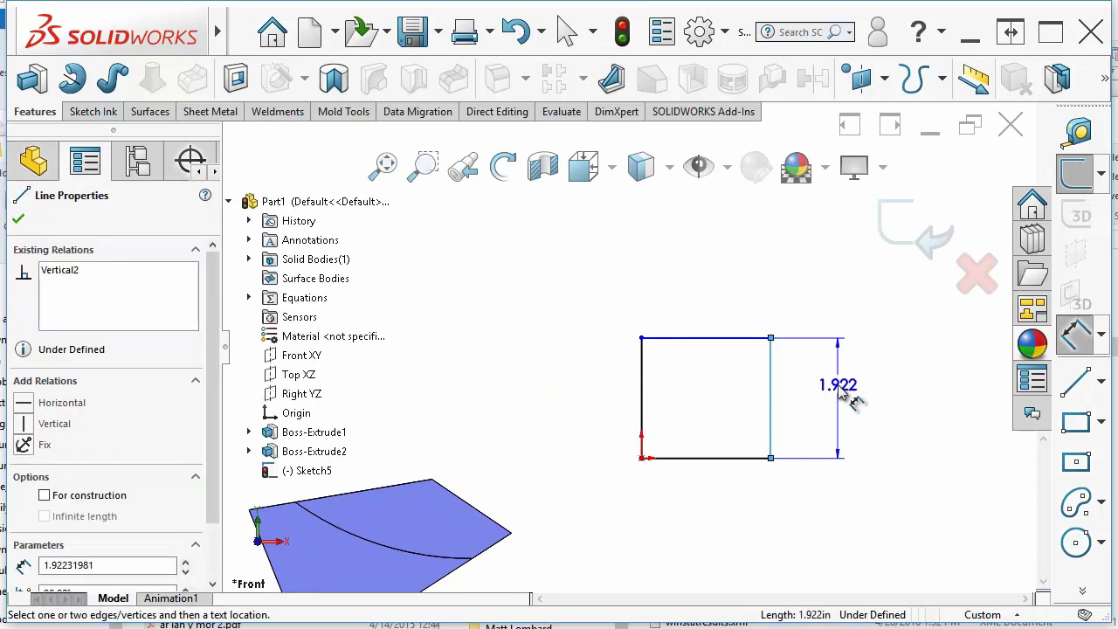
pyautogui.click(844, 393)
pyautogui.click(707, 389)
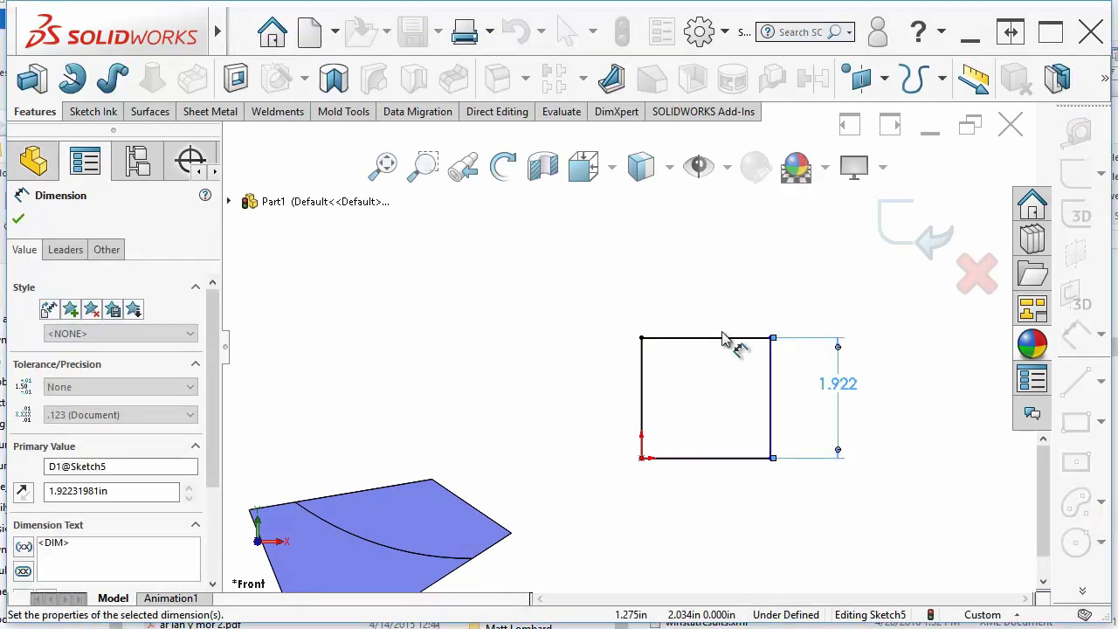
pyautogui.click(722, 341)
pyautogui.click(725, 301)
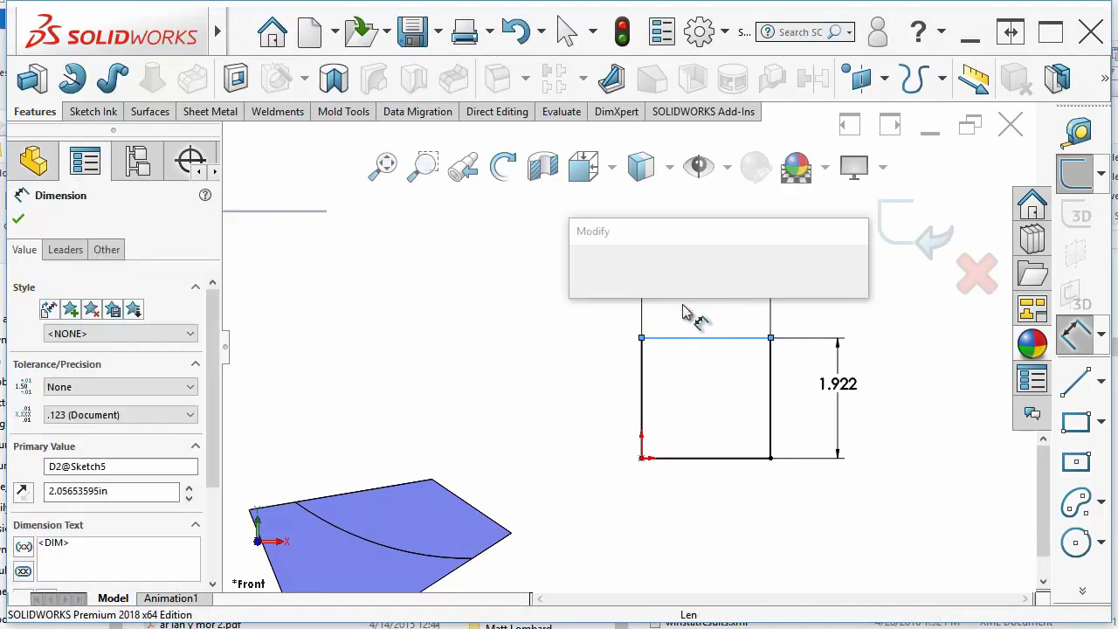
pyautogui.click(590, 289)
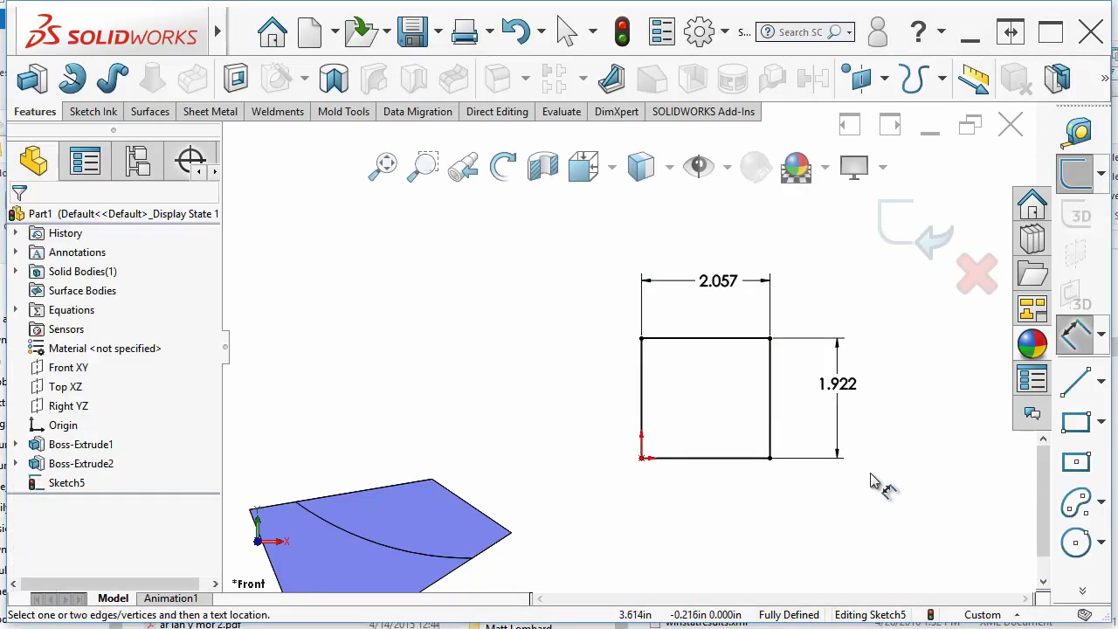
pyautogui.press('Escape')
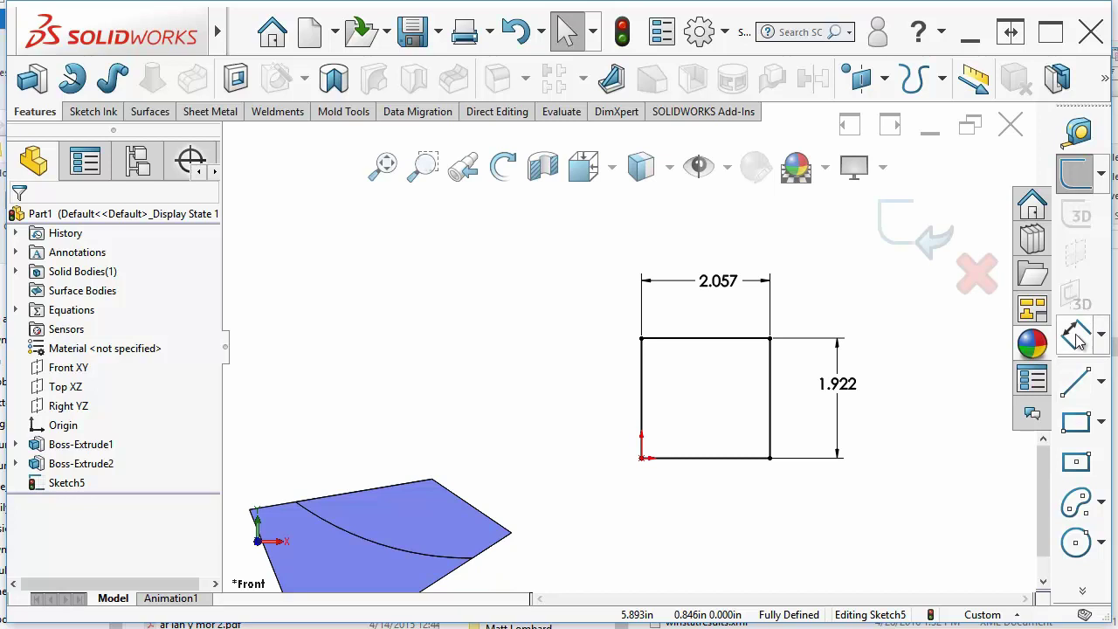
# - Try to move the dimensioned rectangle's right and bottom lines
pyautogui.click(772, 437)
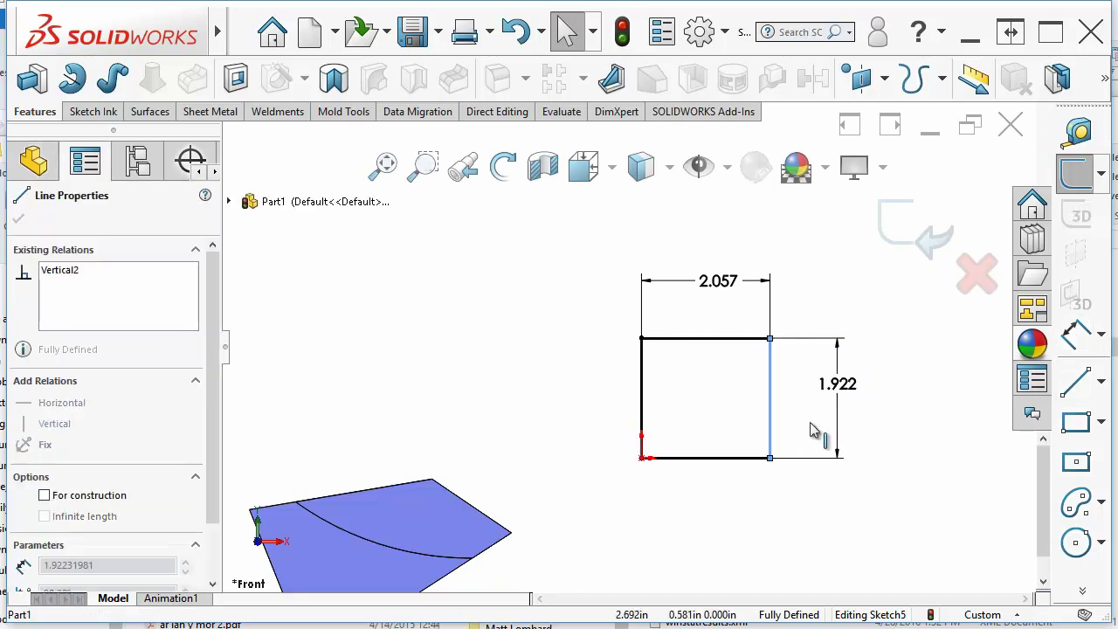
pyautogui.click(714, 463)
pyautogui.click(698, 495)
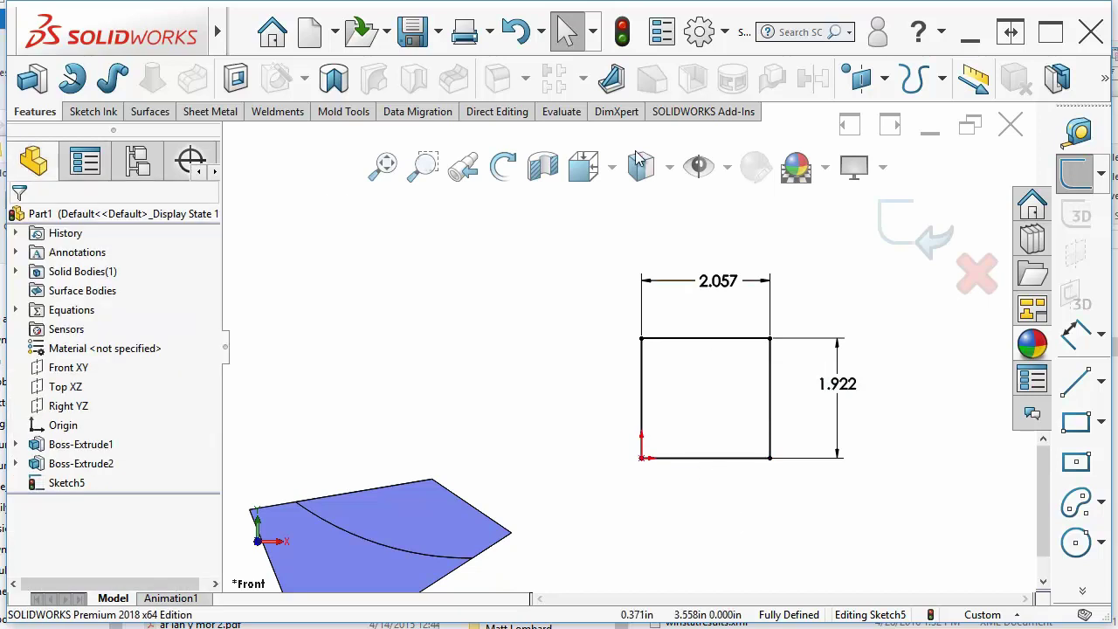
# - Enable Override dimensions on drag/move in the Sketch system options and stretch the rectangle's right side to a width of about 3.726 in
pyautogui.click(725, 32)
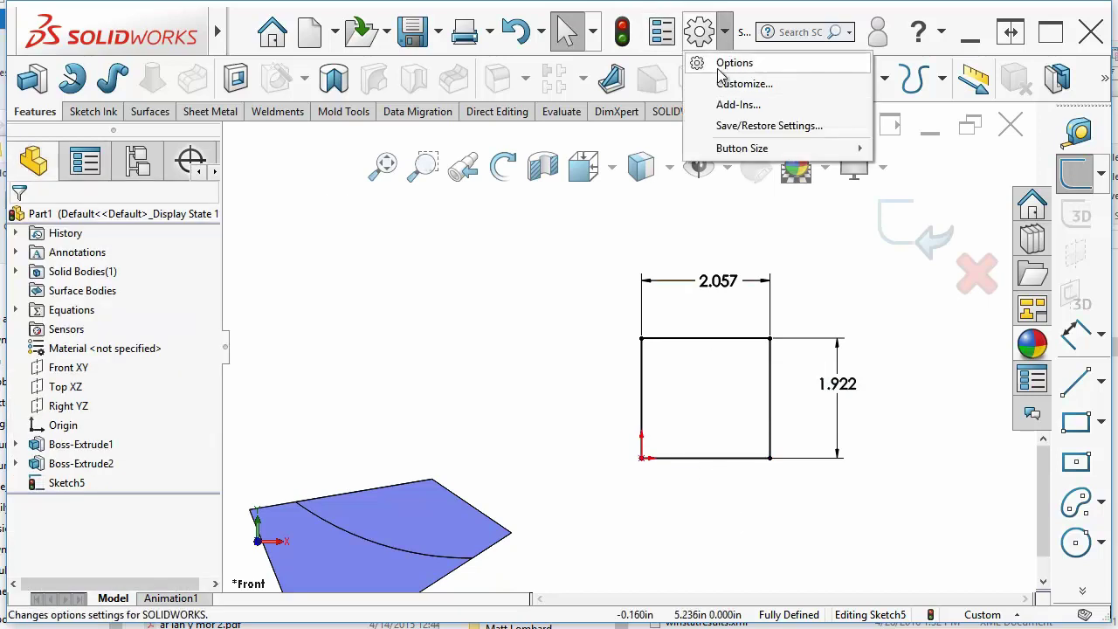
pyautogui.click(732, 62)
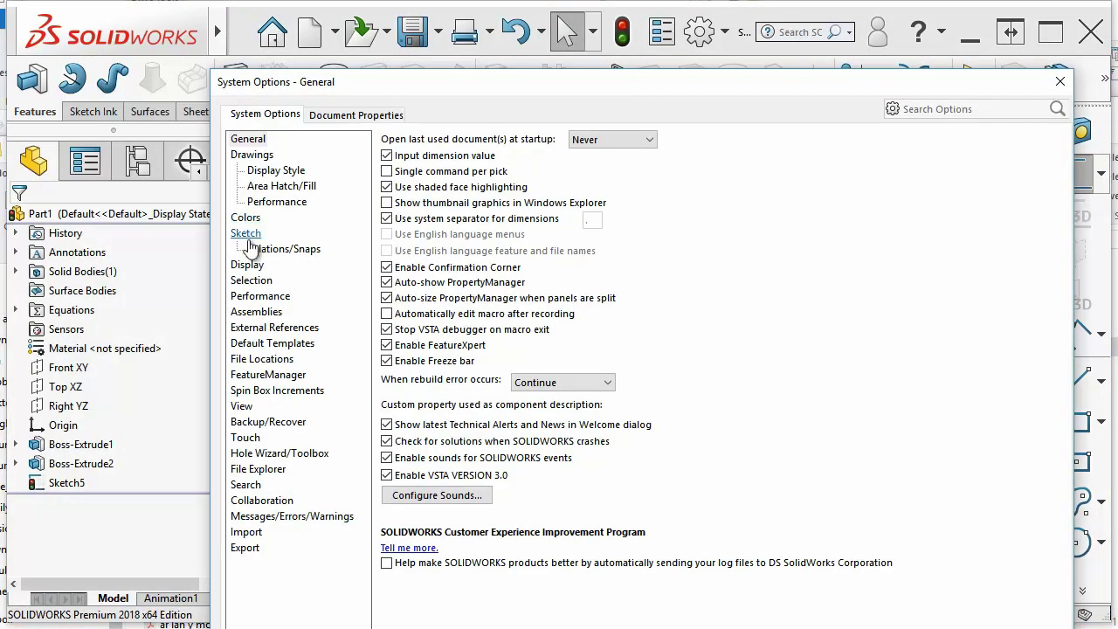
pyautogui.click(248, 234)
pyautogui.click(406, 240)
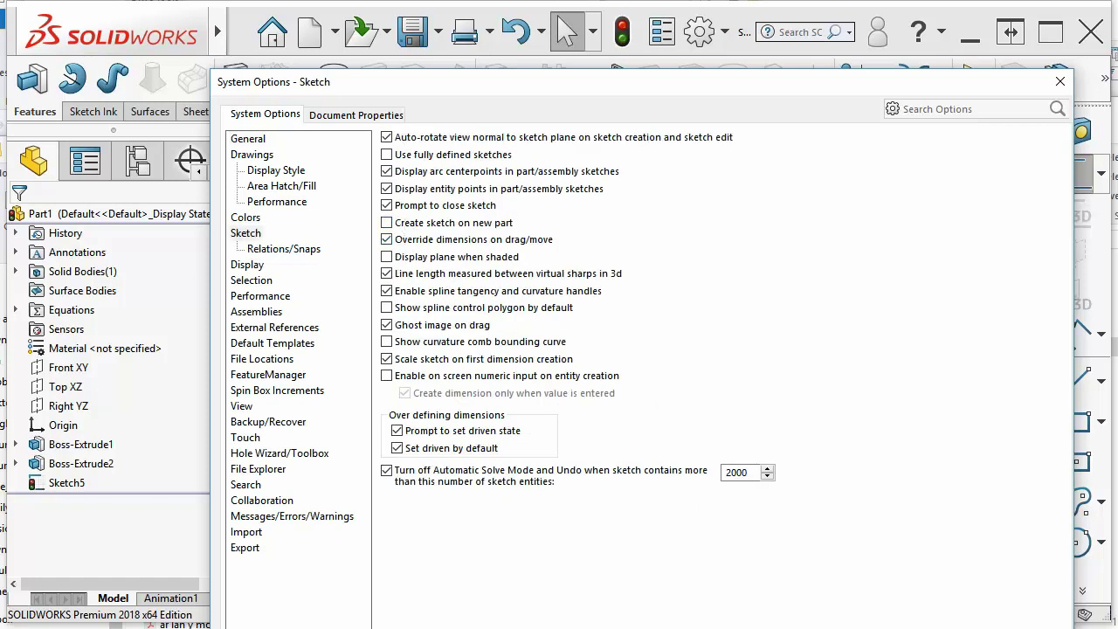
pyautogui.press('Return')
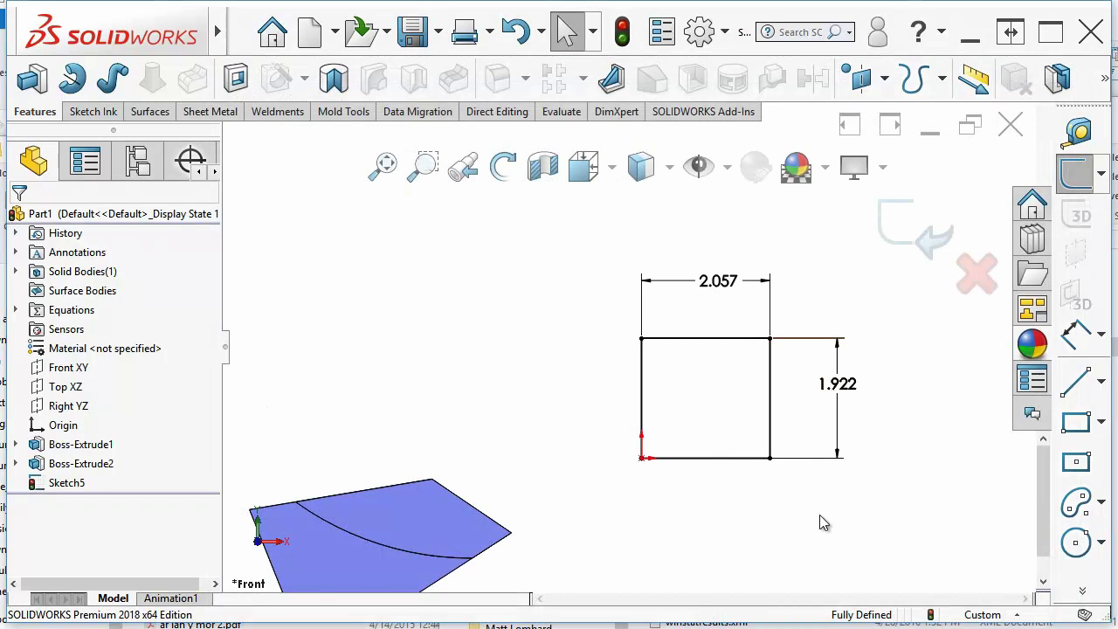
pyautogui.moveTo(772, 419); pyautogui.dragTo(874, 441)
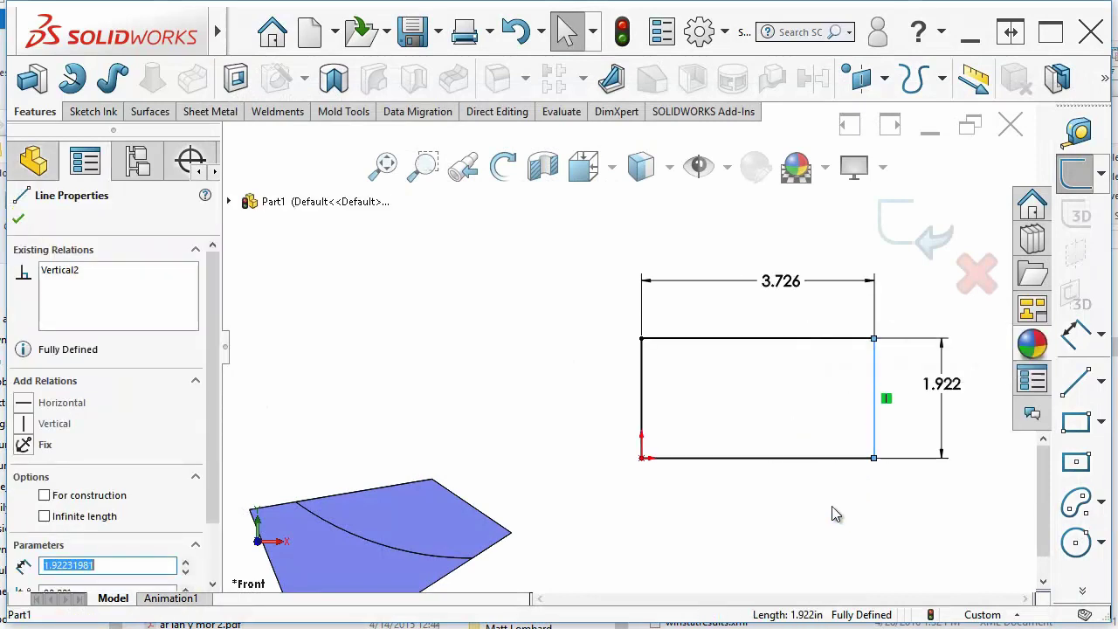
# - Resize the dimensioned rectangle by moving its top side to a height of about 1.489 in and its right side to a width of about 1.406 in
pyautogui.click(803, 532)
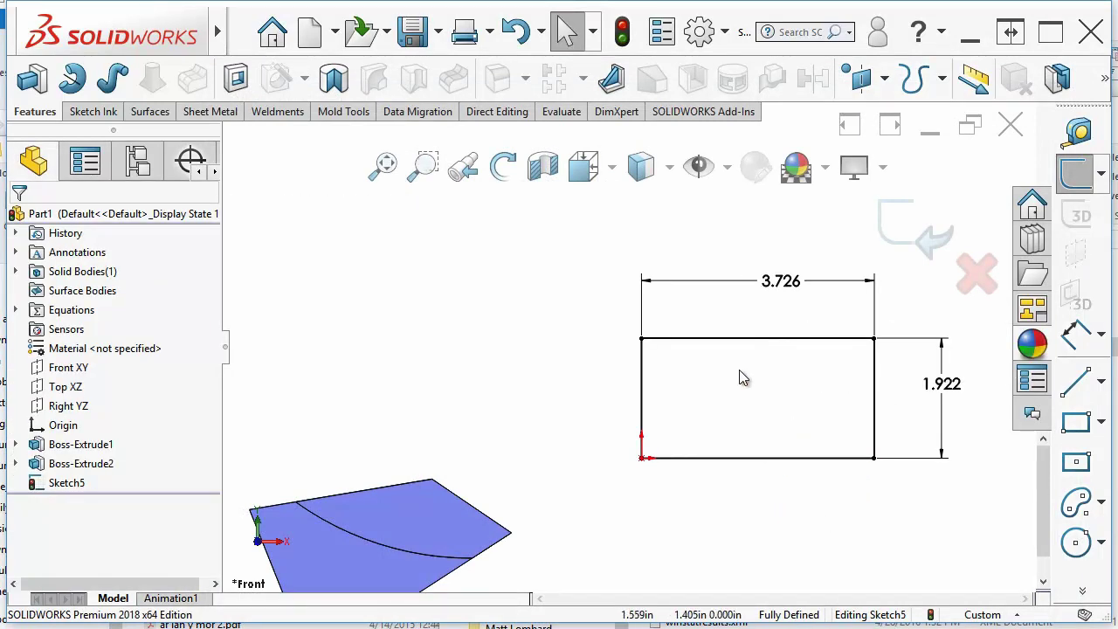
pyautogui.moveTo(747, 342); pyautogui.dragTo(749, 375)
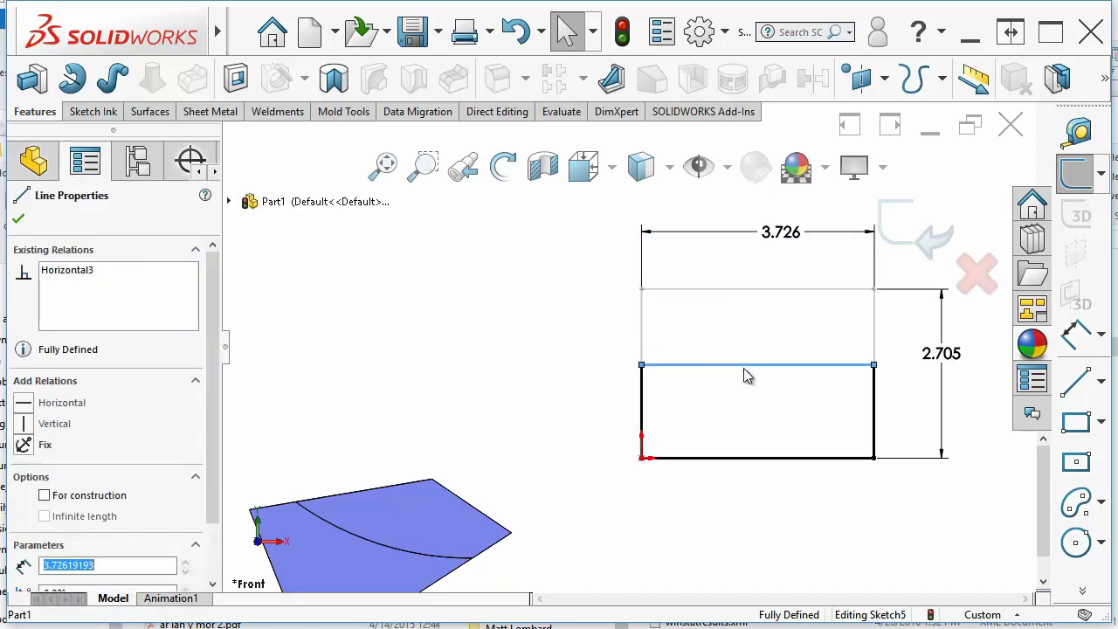
pyautogui.click(844, 422)
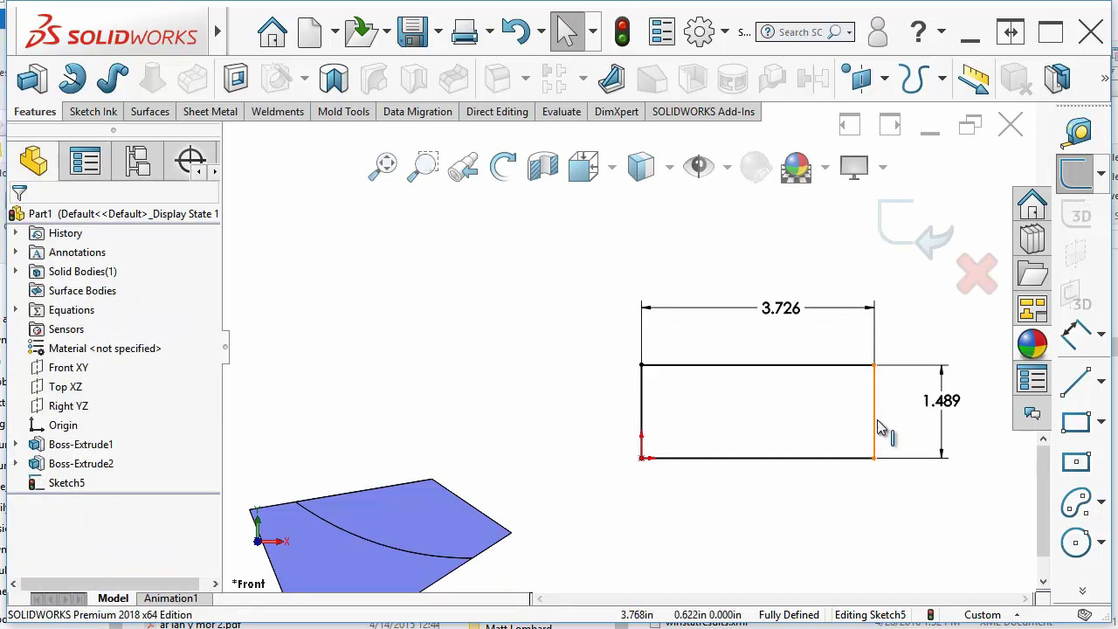
pyautogui.moveTo(876, 428); pyautogui.dragTo(730, 430)
pyautogui.click(746, 527)
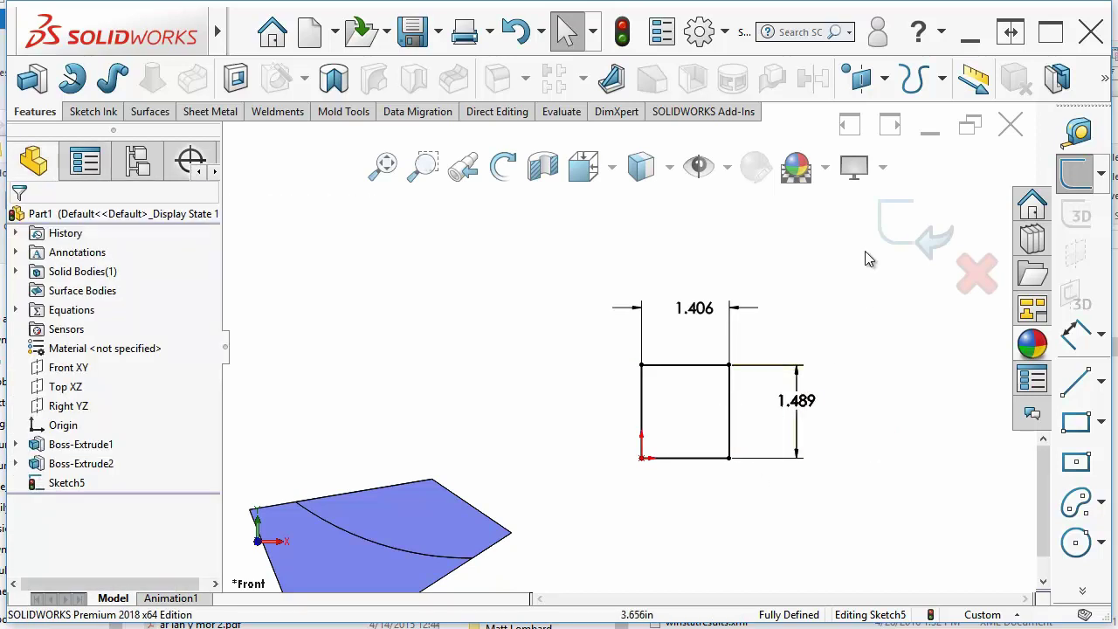
# - Disable Override dimensions on drag/move and enable Display plane when shaded in the Sketch system options
pyautogui.click(726, 31)
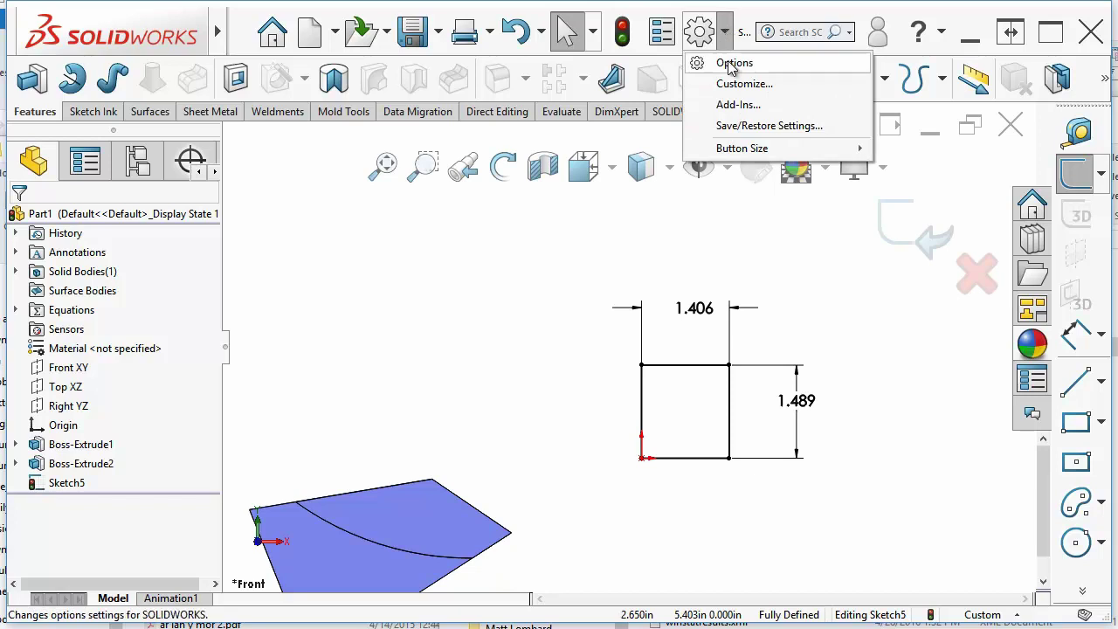
pyautogui.click(732, 64)
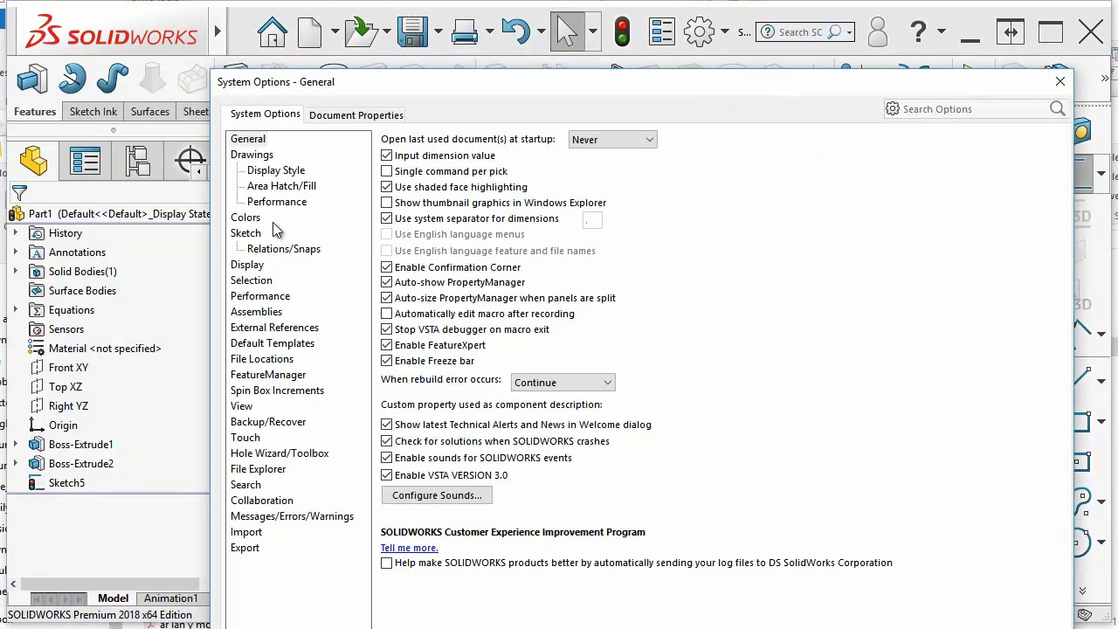
pyautogui.click(246, 233)
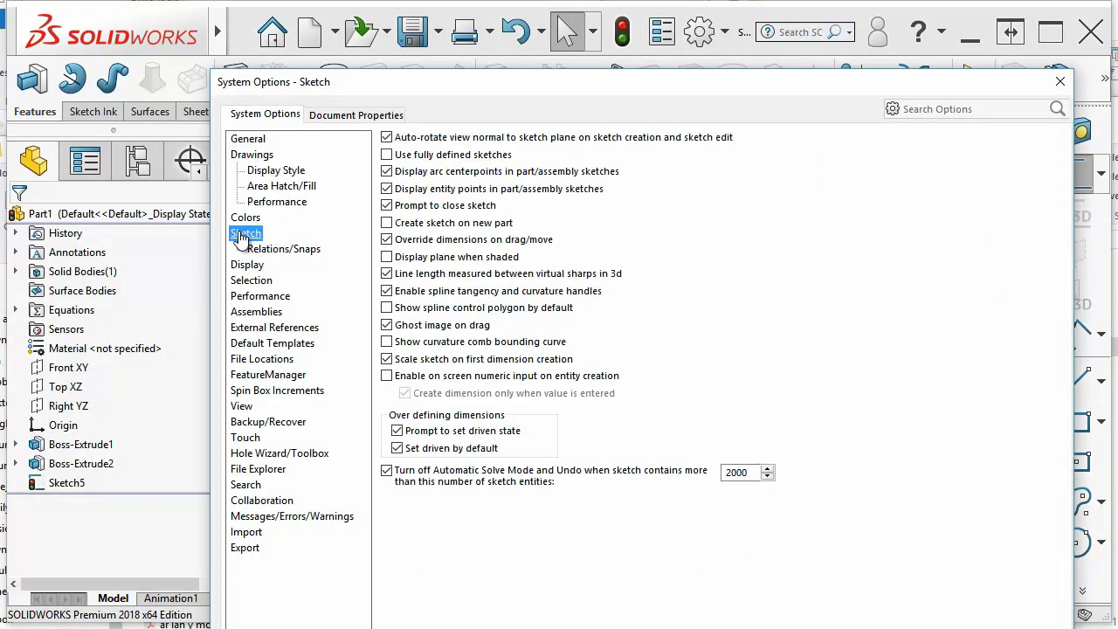
pyautogui.click(424, 240)
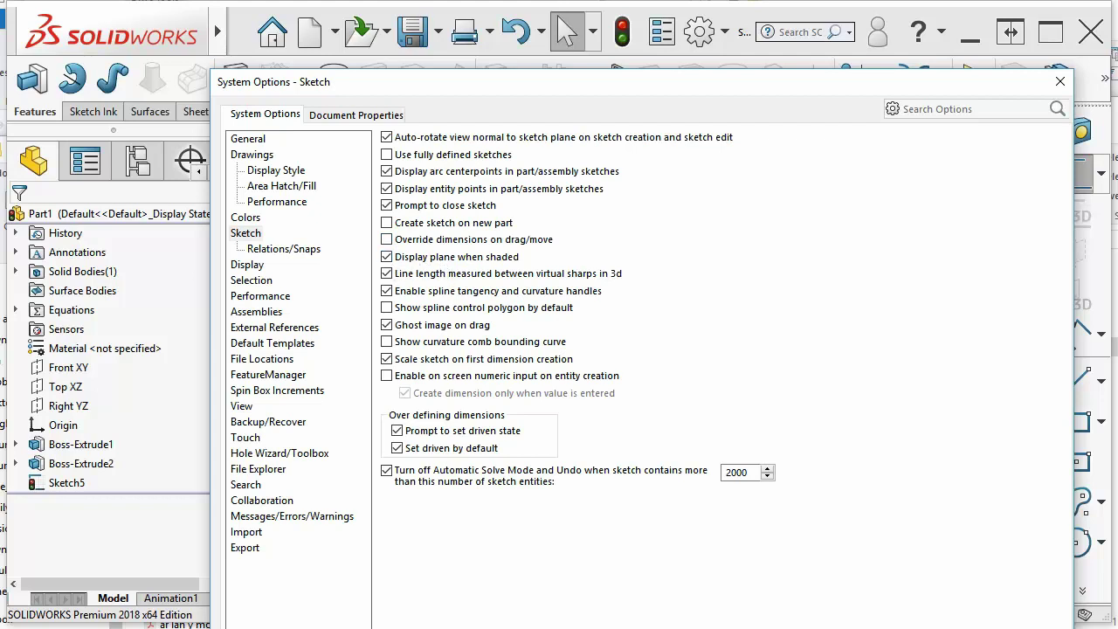
pyautogui.press('Escape')
# - Exit the rectangle sketch and show the Front XY plane
pyautogui.moveTo(854, 498)
pyautogui.mouseDown(button='middle')
pyautogui.moveTo(834, 483)
pyautogui.moveTo(727, 471)
pyautogui.moveTo(691, 479)
pyautogui.moveTo(659, 523)
pyautogui.mouseUp(button='middle')
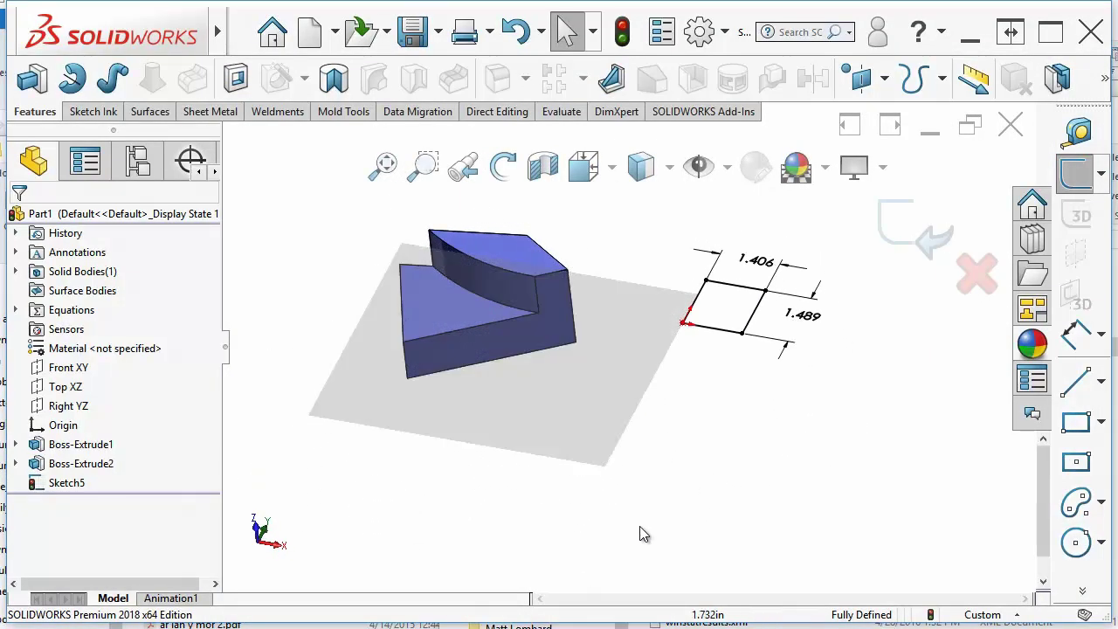
pyautogui.moveTo(561, 519)
pyautogui.mouseDown(button='middle')
pyautogui.moveTo(519, 442)
pyautogui.moveTo(628, 408)
pyautogui.mouseUp(button='middle')
pyautogui.click(905, 247)
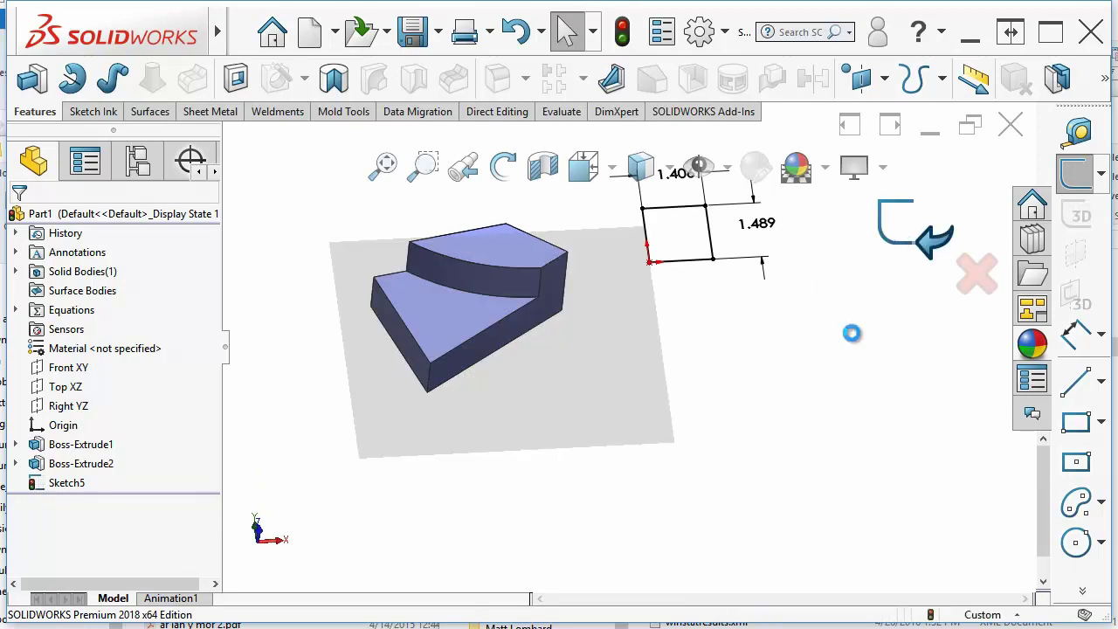
pyautogui.click(70, 367)
pyautogui.click(100, 344)
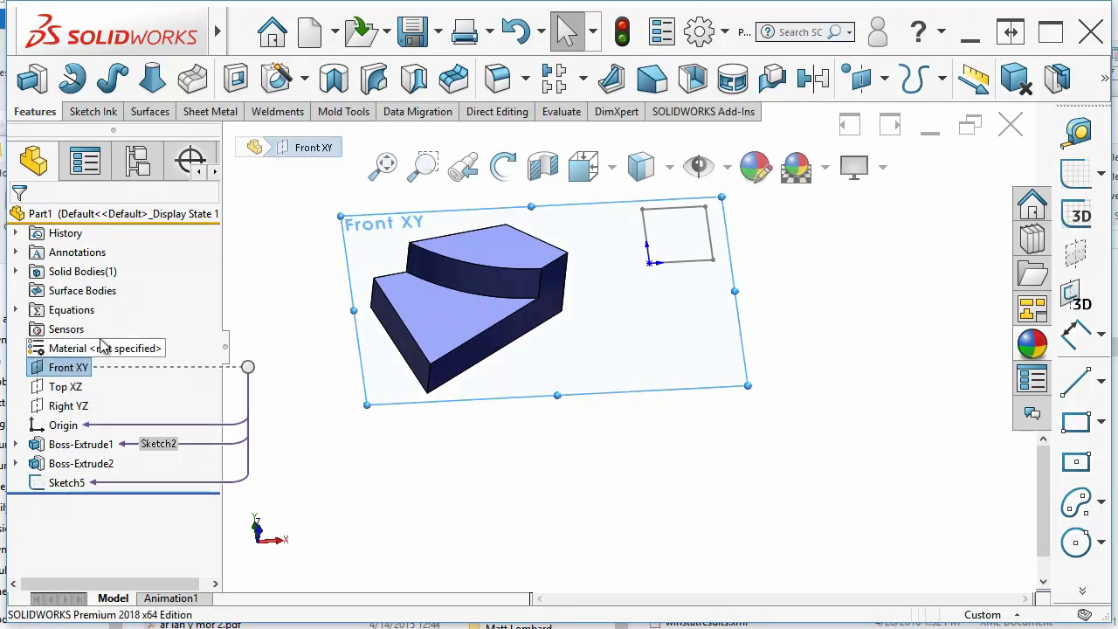
pyautogui.click(514, 445)
# - Start a new sketch on the flat rectangular side face of Boss-Extrude1 and view its shaded sketch plane from several angles
pyautogui.moveTo(626, 490); pyautogui.dragTo(725, 444, button='middle')
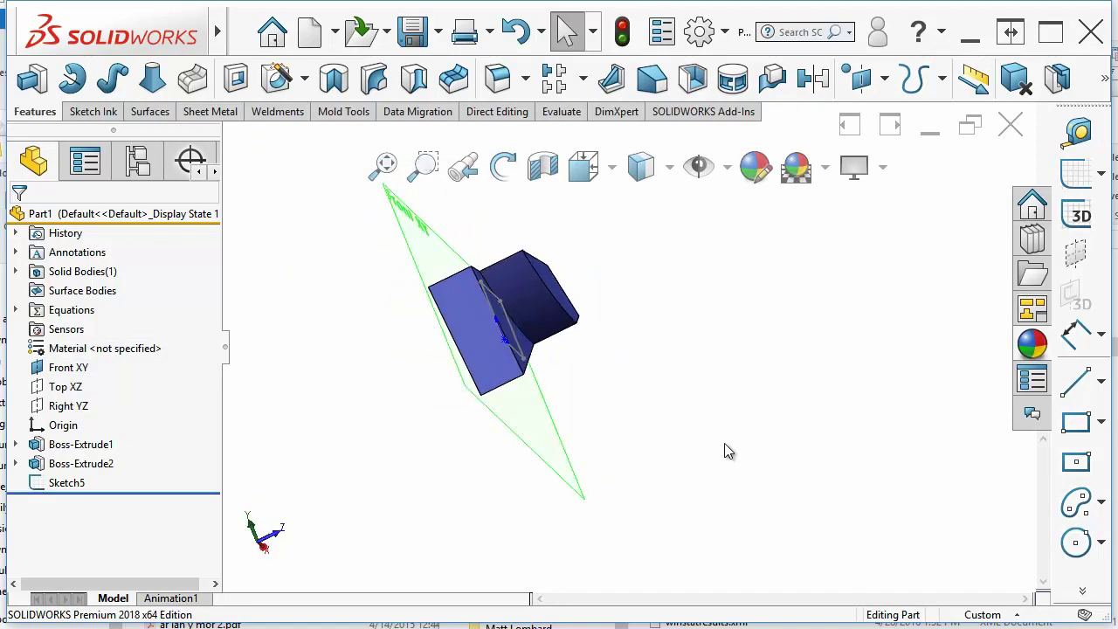
pyautogui.click(462, 322)
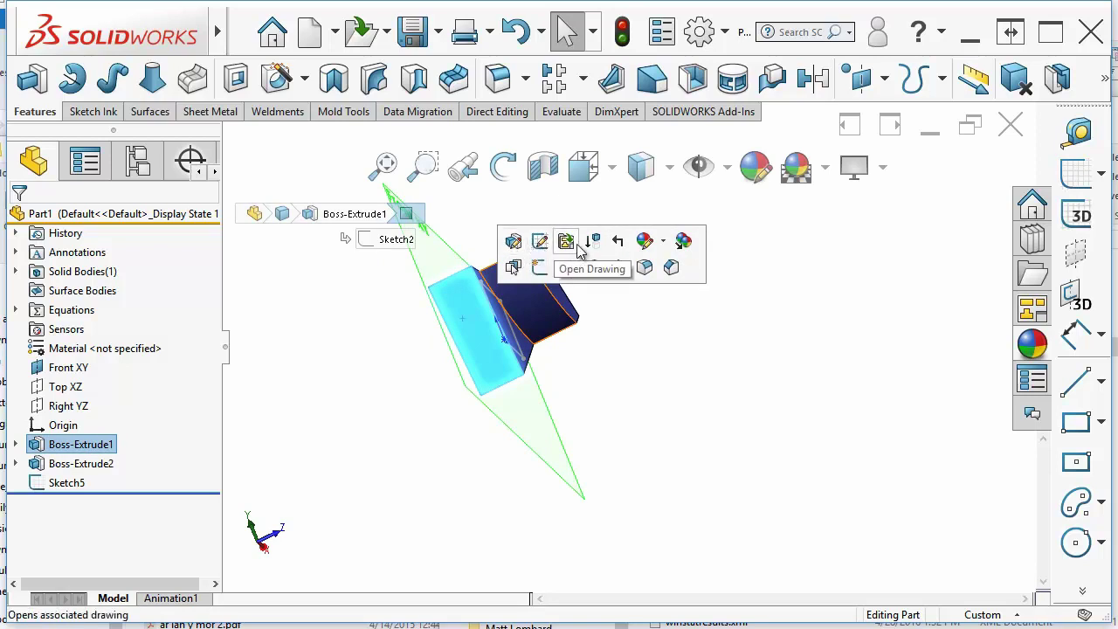
pyautogui.click(1097, 174)
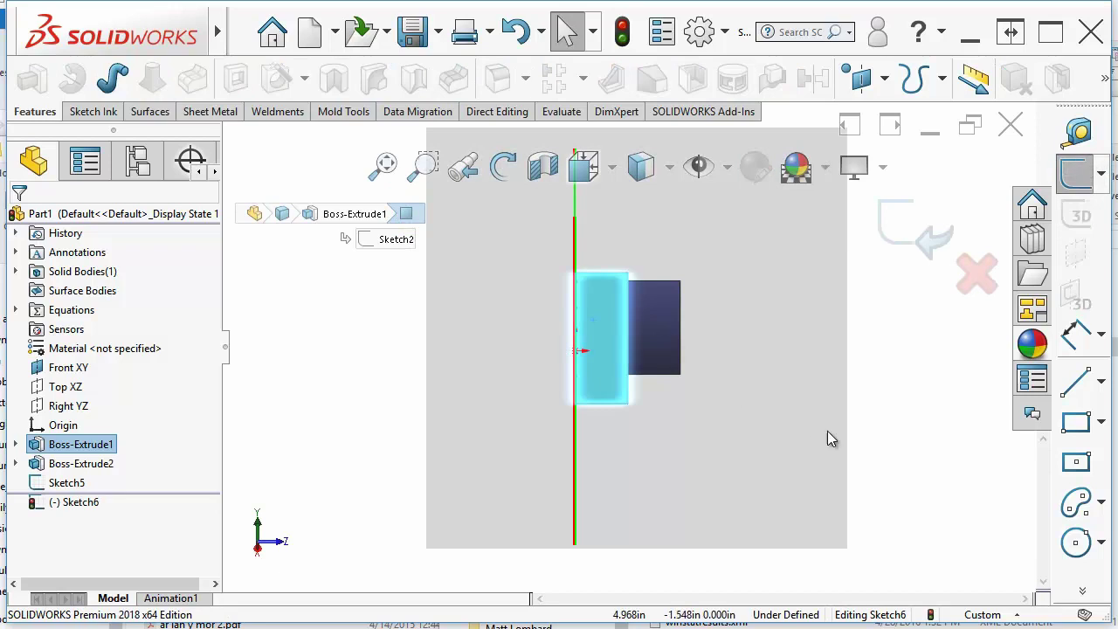
pyautogui.click(924, 467)
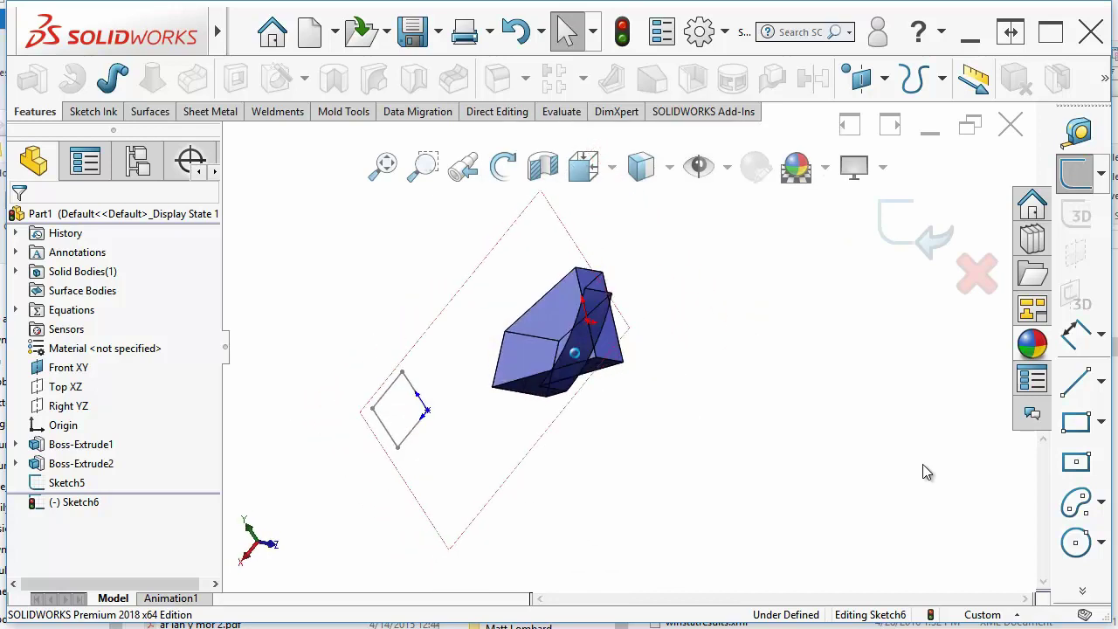
pyautogui.press('Left')
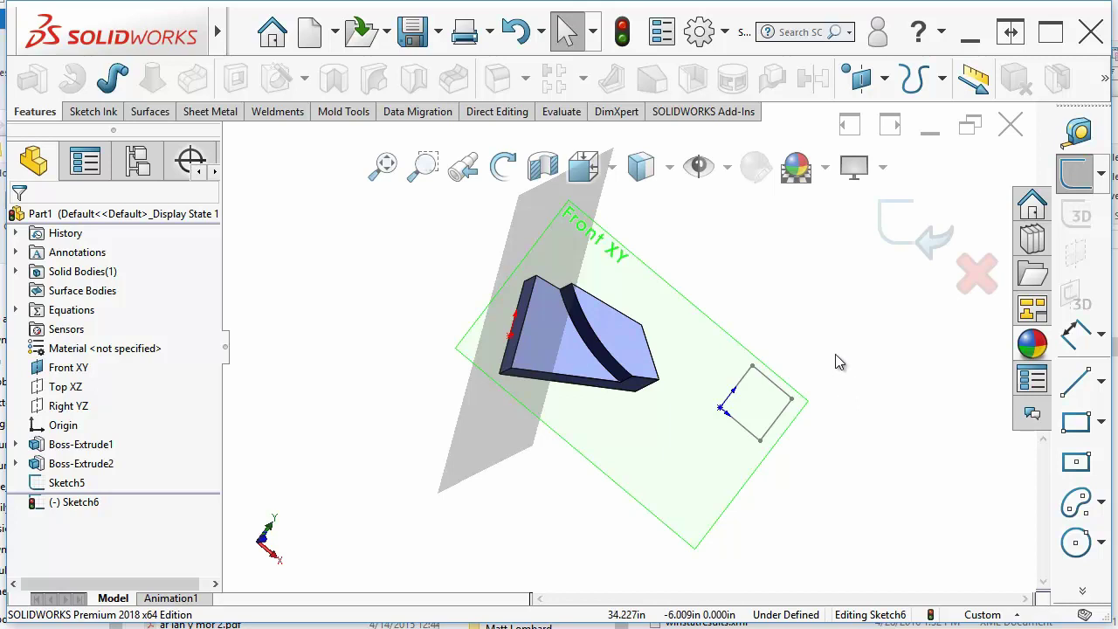
# - Show the grid on the active sketch plane and hide it again
pyautogui.click(728, 168)
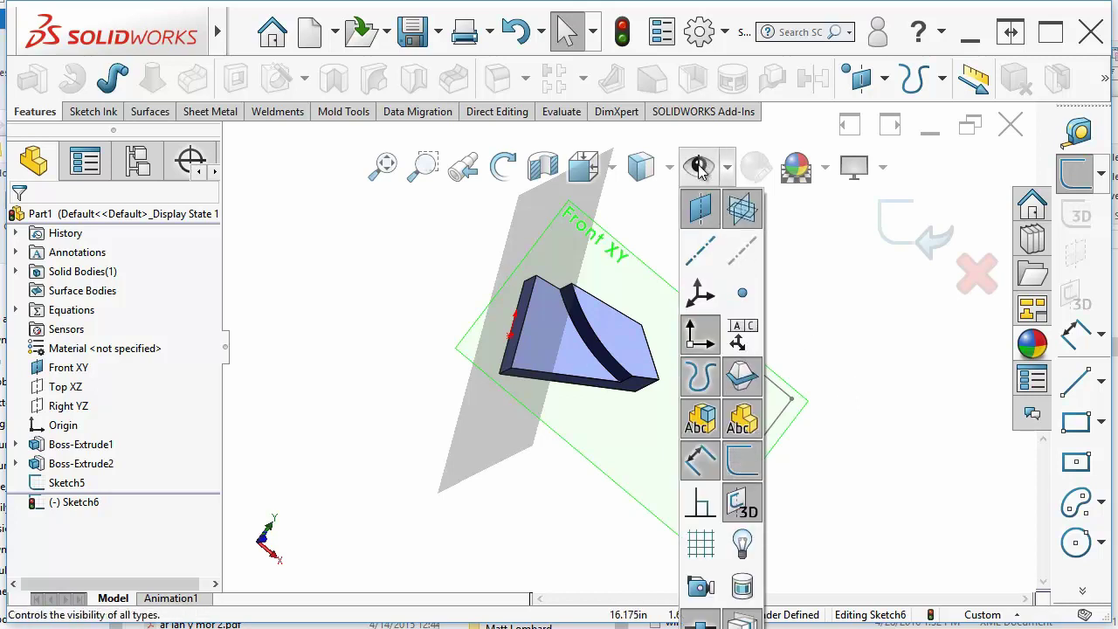
pyautogui.click(702, 544)
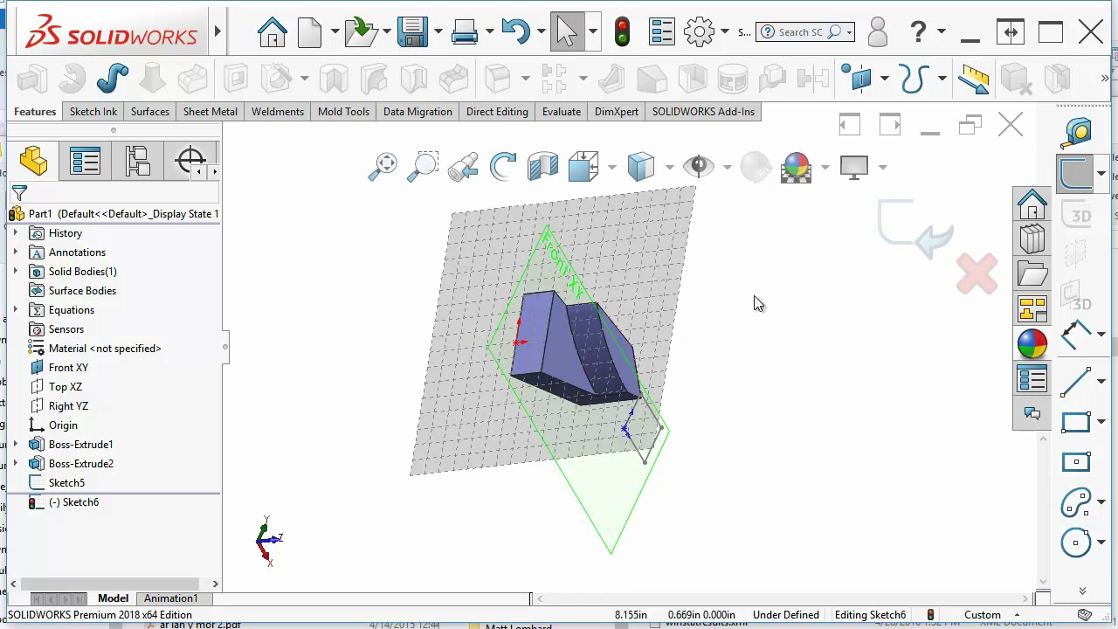
pyautogui.click(727, 167)
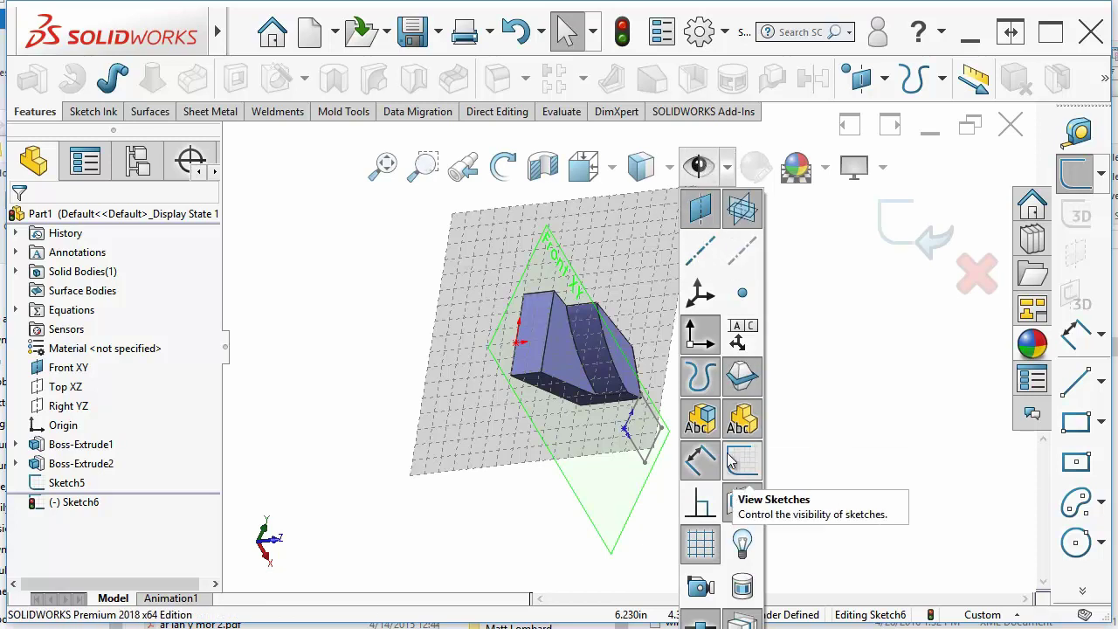
pyautogui.click(702, 547)
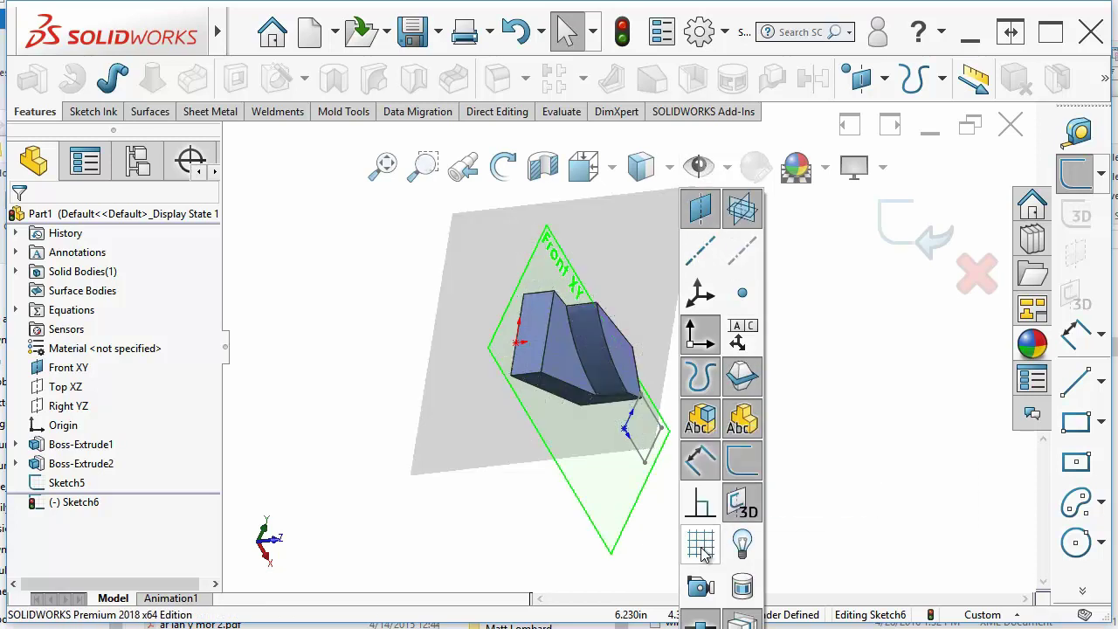
# - Disable Display plane when shaded in the Sketch system options, keeping Prompt to set driven state enabled
pyautogui.click(726, 31)
pyautogui.click(734, 62)
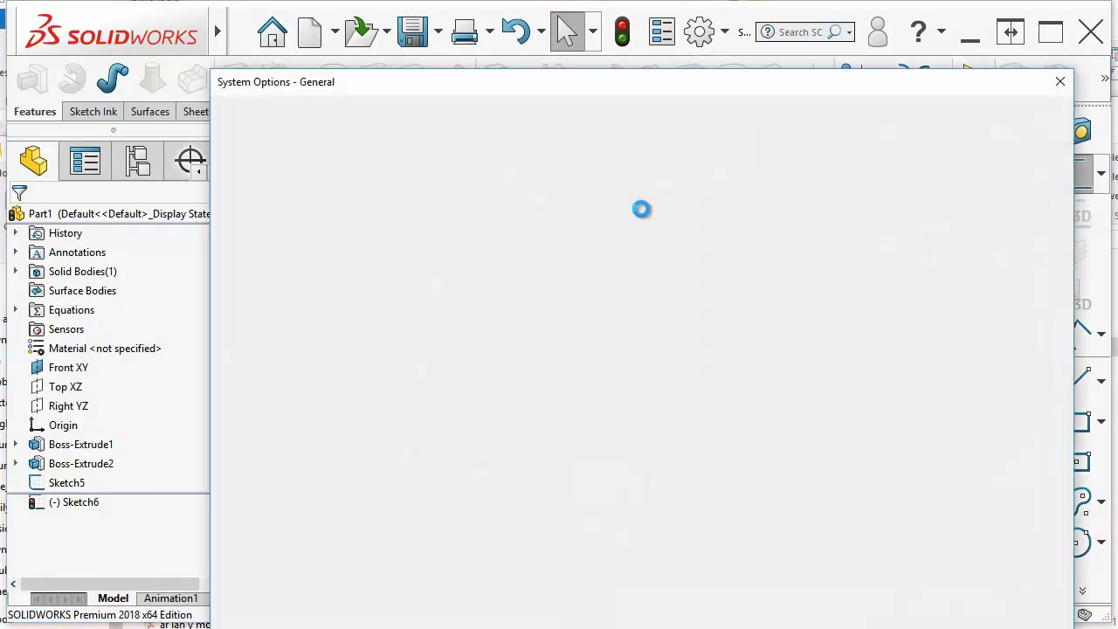
pyautogui.click(247, 234)
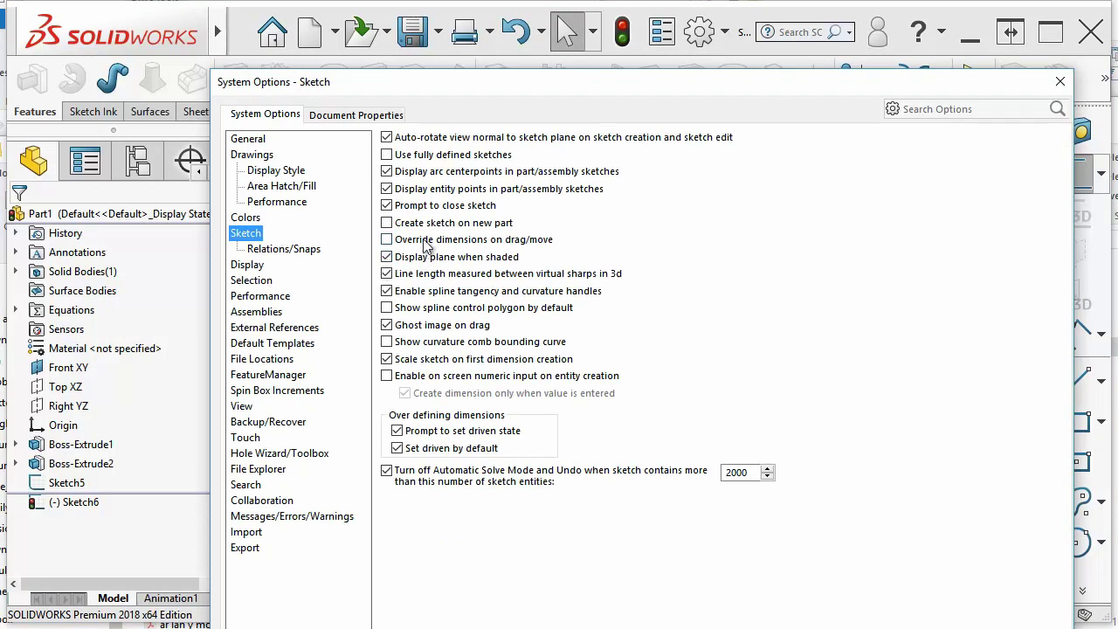
pyautogui.click(404, 257)
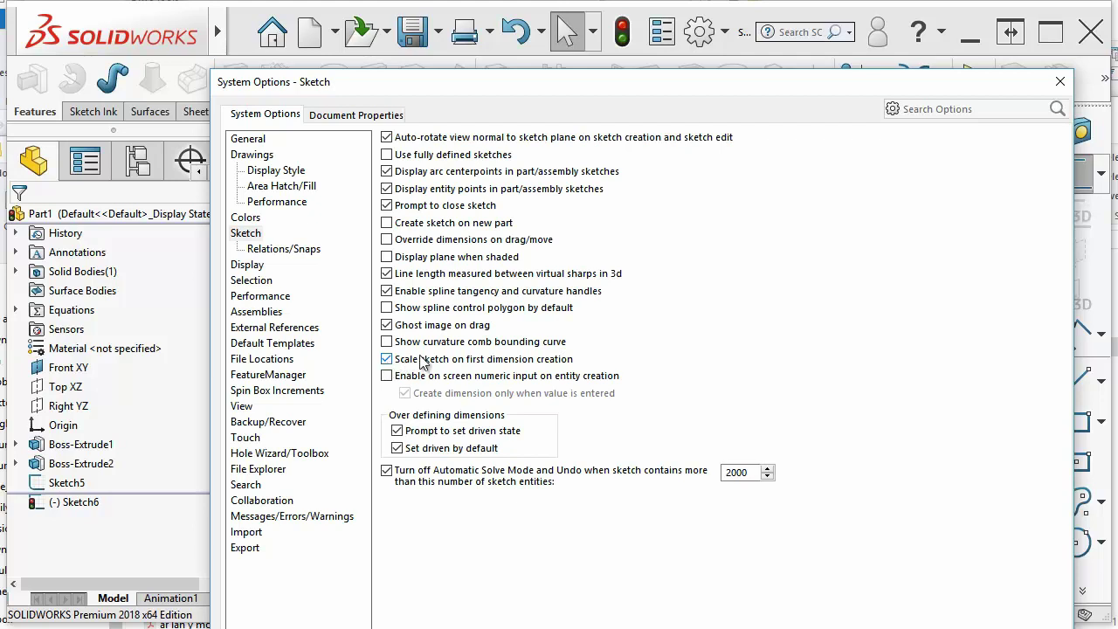
pyautogui.click(398, 430)
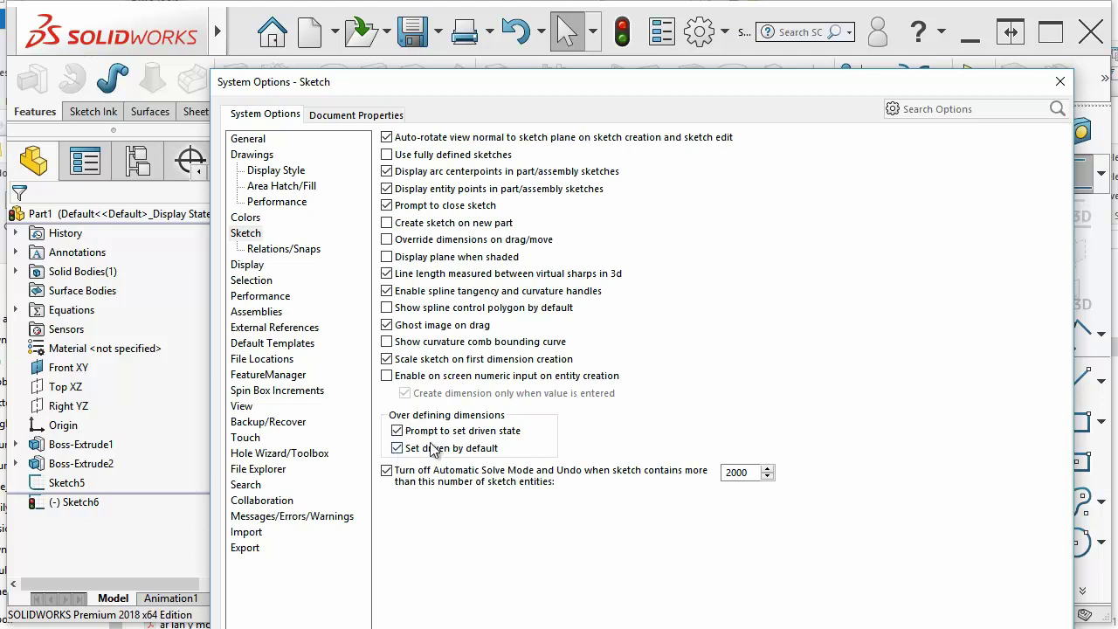